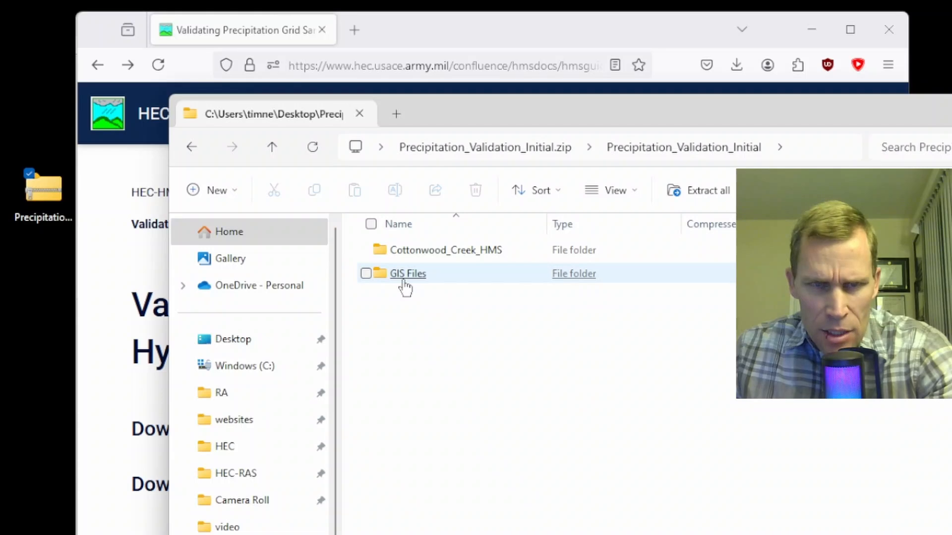
- Copy the Cottonwood_Creek_HMS folder from the Precipitation_Validation_Initial zip archive into the empty project folder
double_click(435, 252)
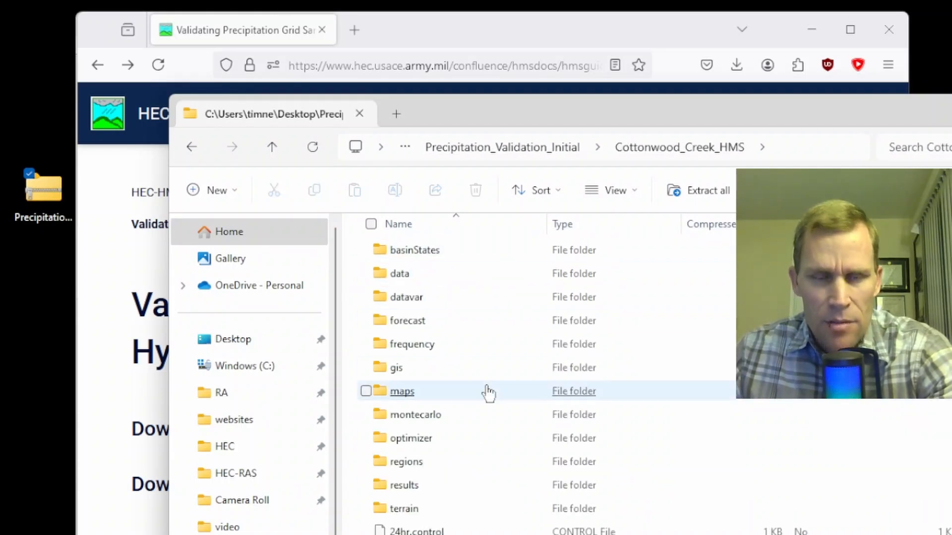
left_click(274, 151)
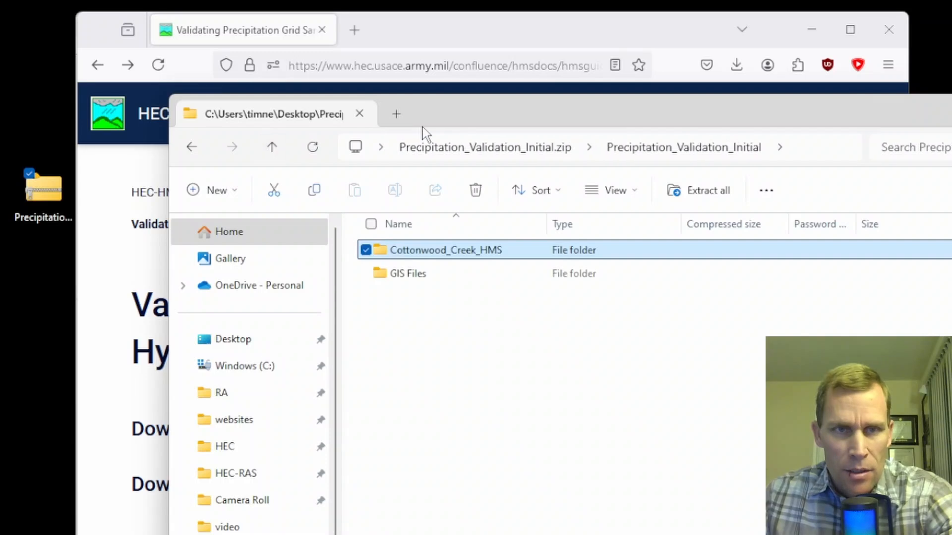
left_click_drag(531, 119, 800, 78)
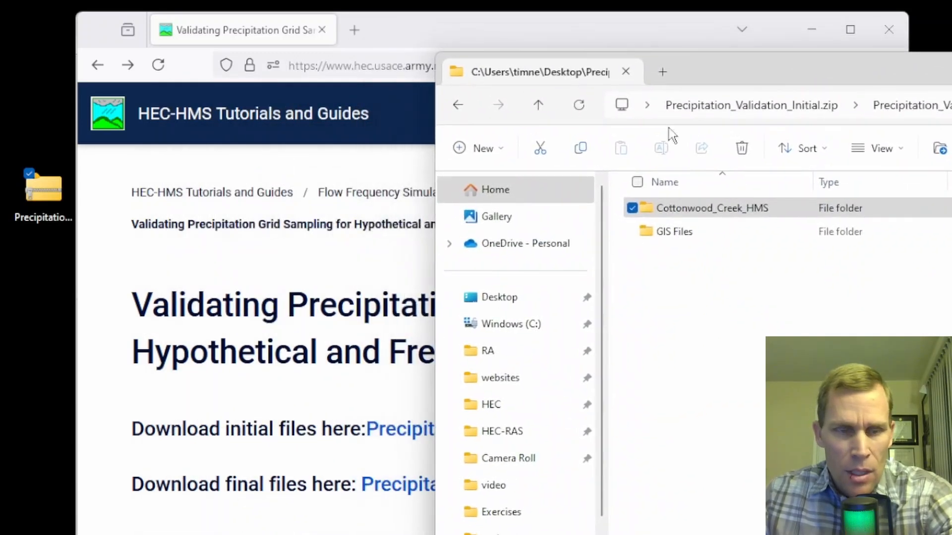
left_click(188, 534)
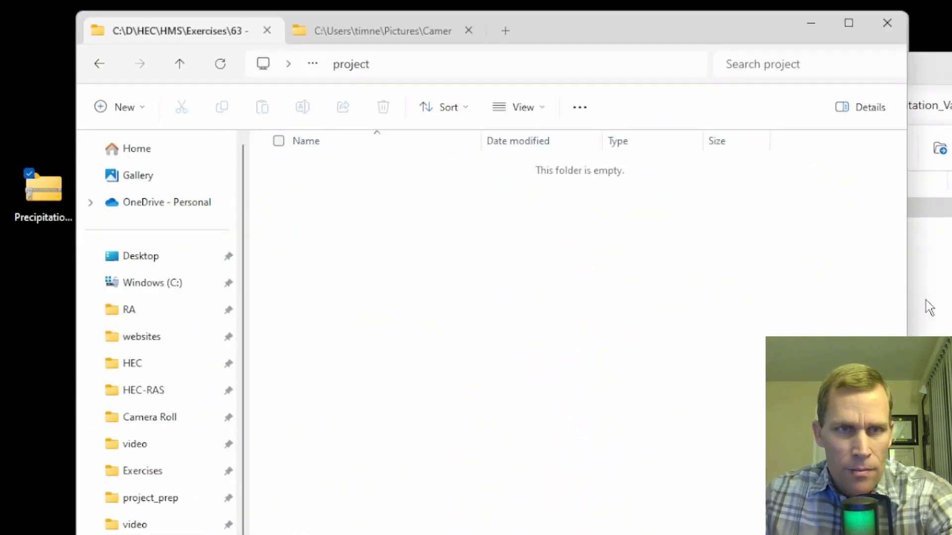
left_click_drag(927, 207, 349, 360)
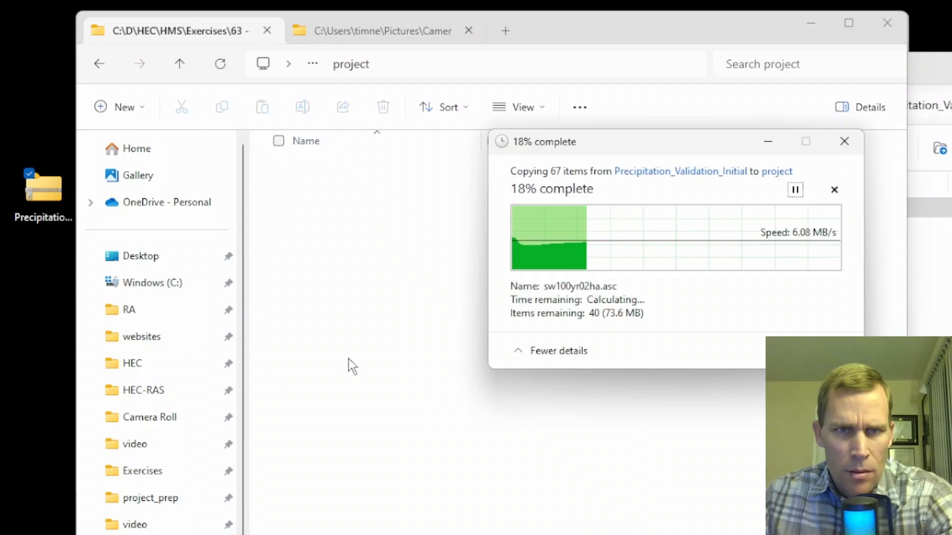
- Copy all files from the archive's GIS Files folder into the project's Cottonwood_Creek_HMS gis folder
double_click(664, 237)
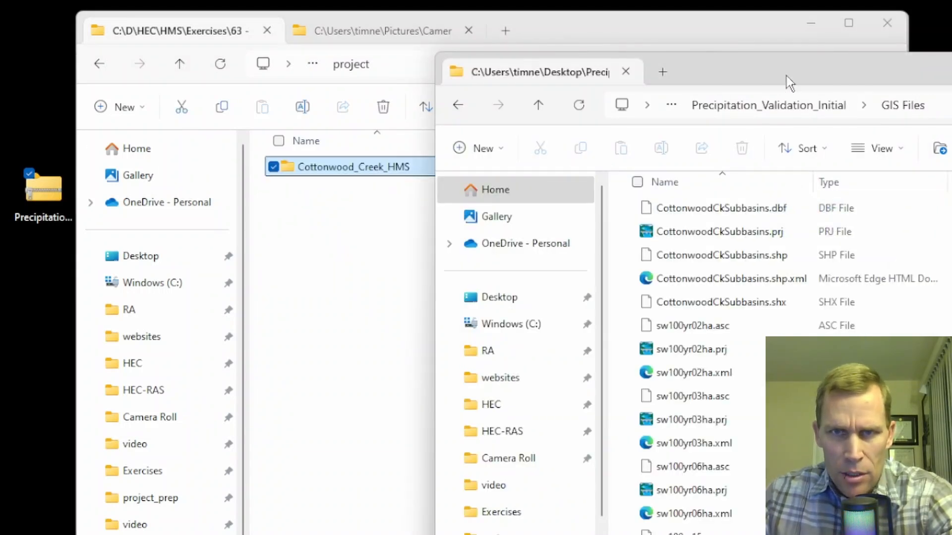
left_click_drag(789, 83, 677, 79)
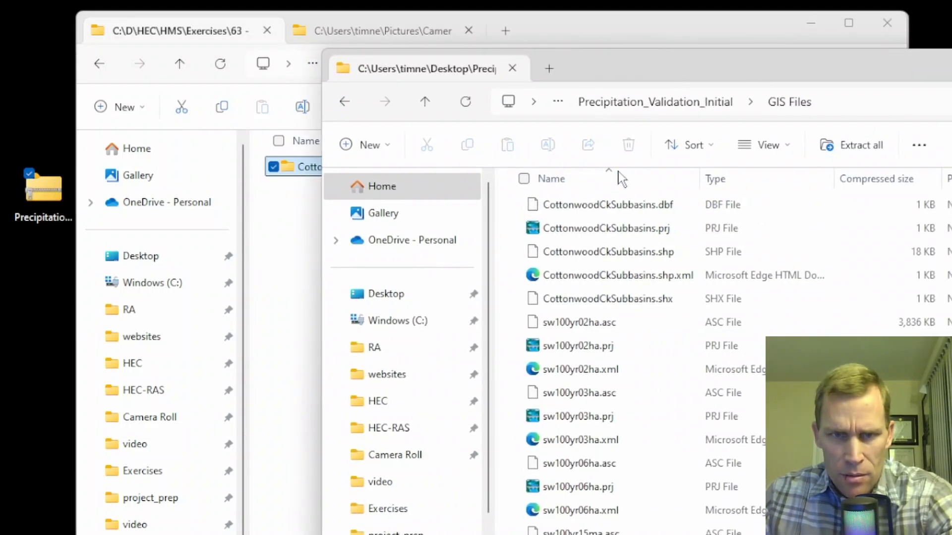
left_click(424, 103)
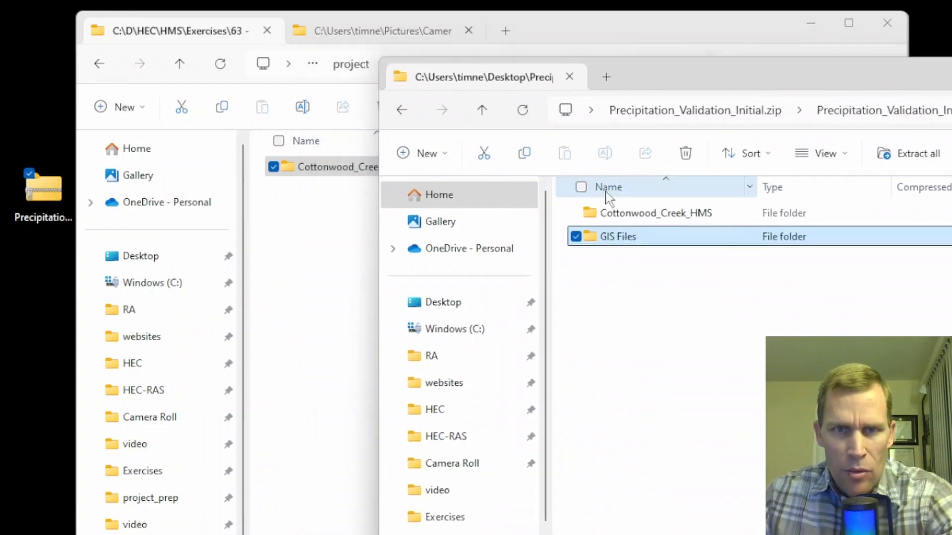
left_click(330, 170)
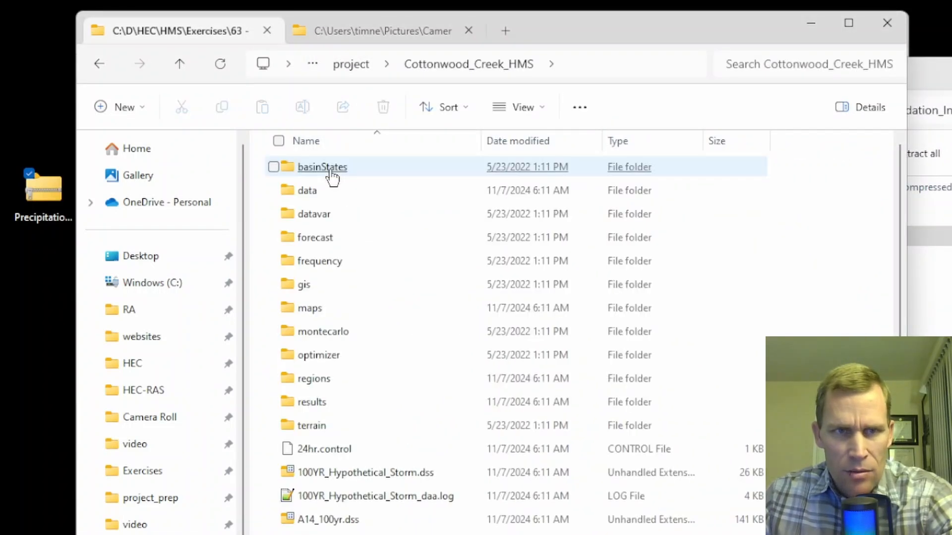
double_click(315, 289)
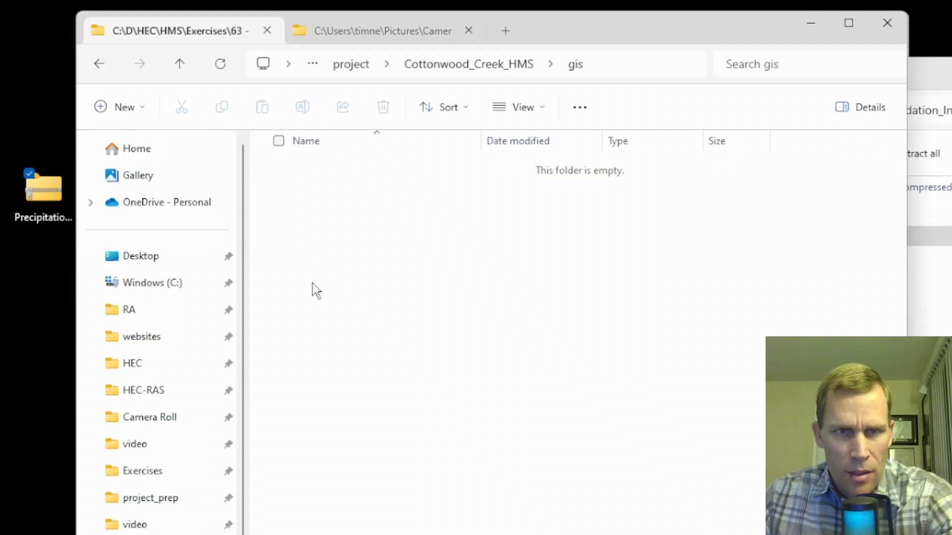
left_click(941, 82)
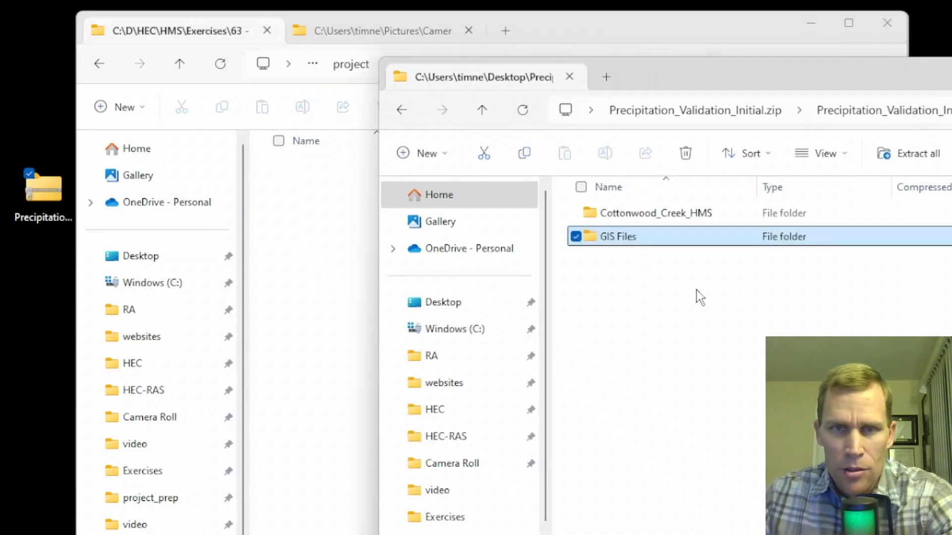
double_click(602, 243)
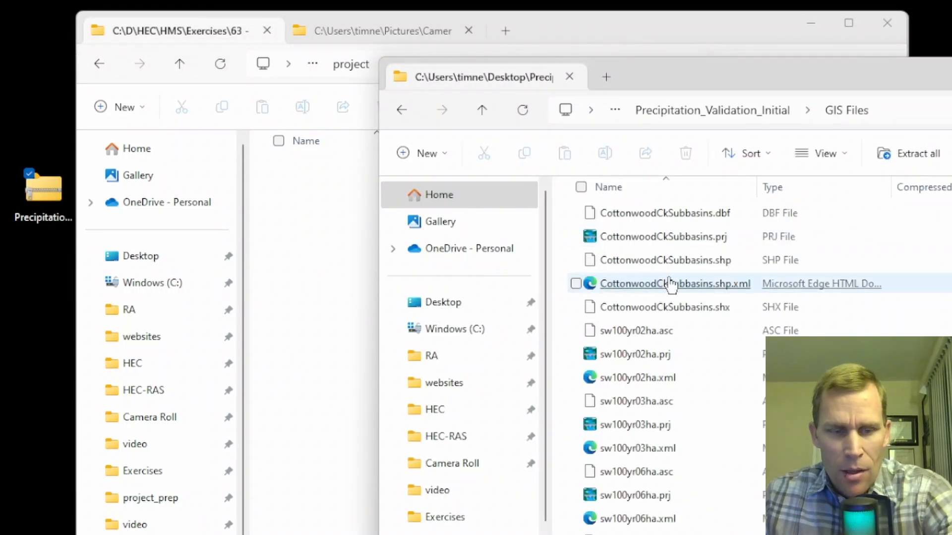
key("ctrl+a")
left_click_drag(636, 292, 367, 362)
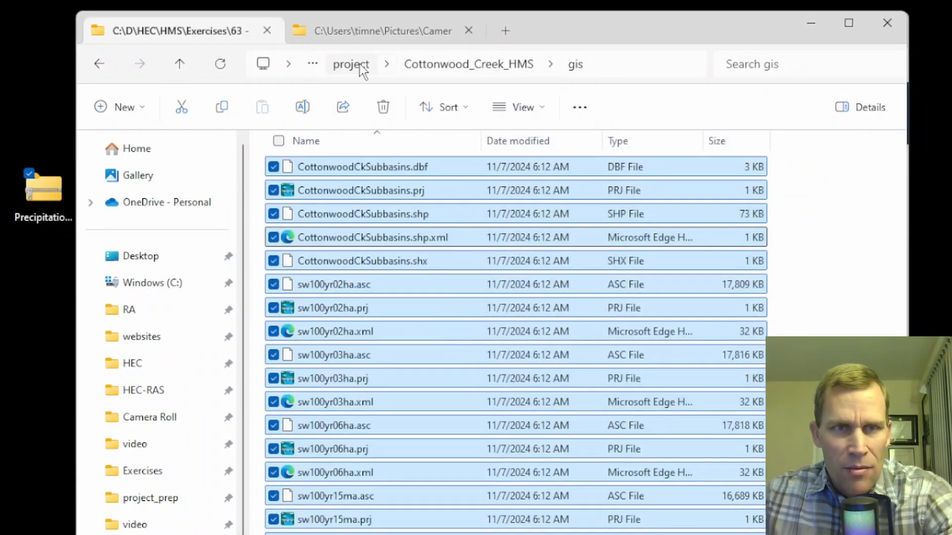
left_click(360, 69)
left_click_drag(10, 89, 64, 335)
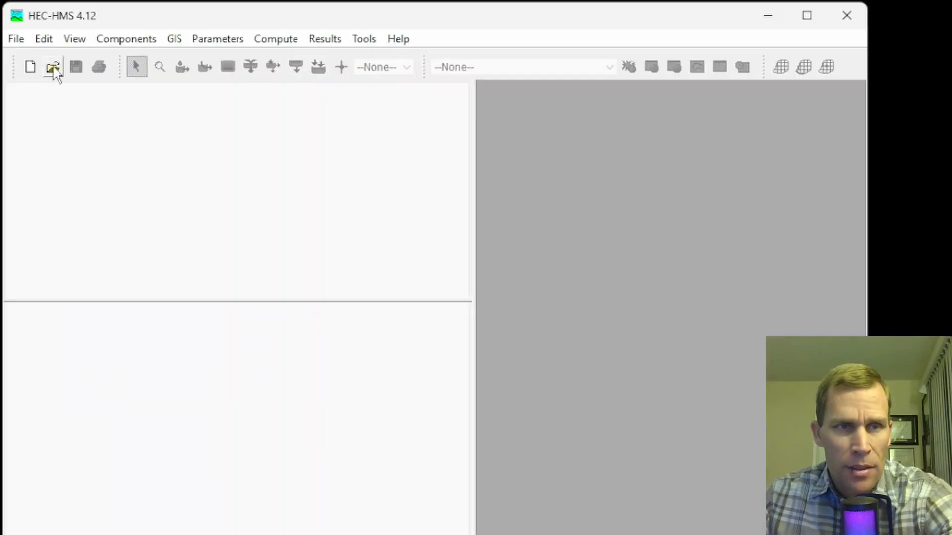
- Browse to and open the Cottonwood_Creek.hms project, converting it to version 4.12
left_click(53, 68)
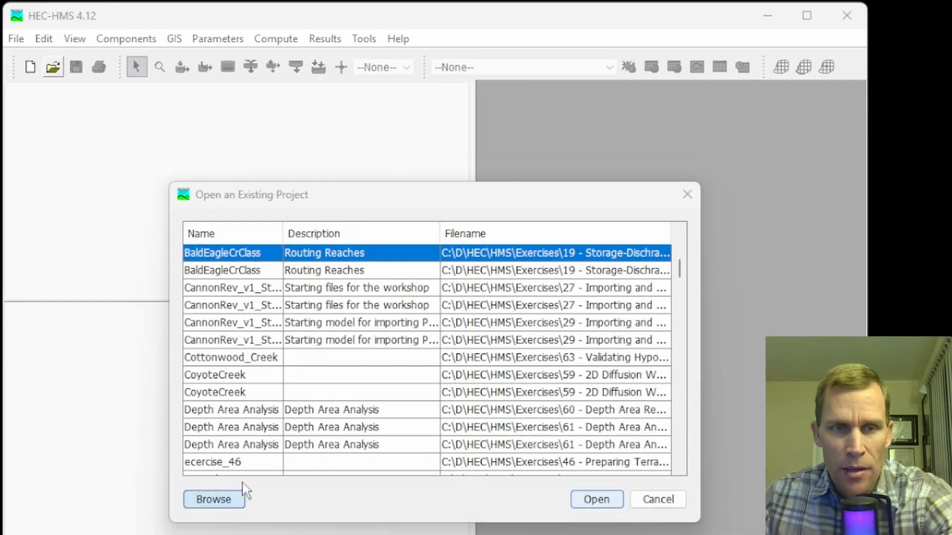
left_click(214, 499)
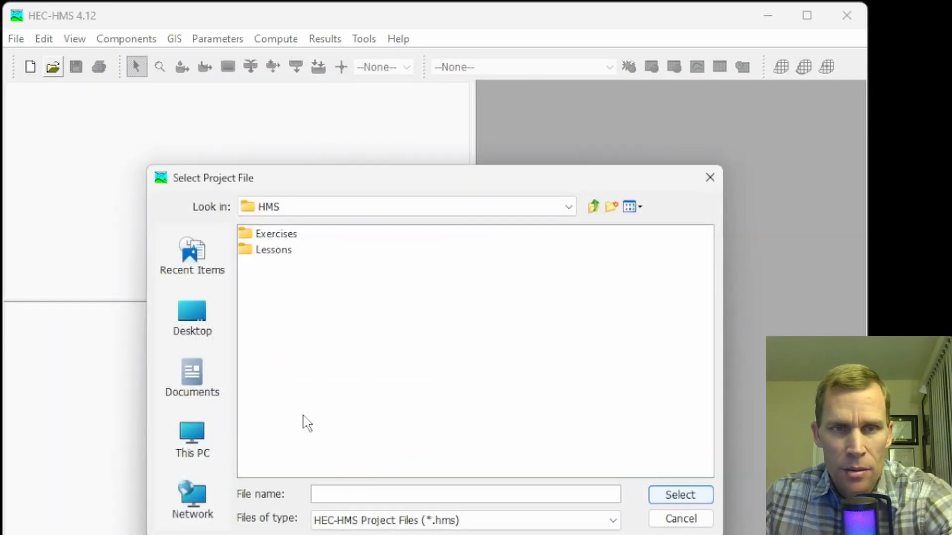
double_click(276, 235)
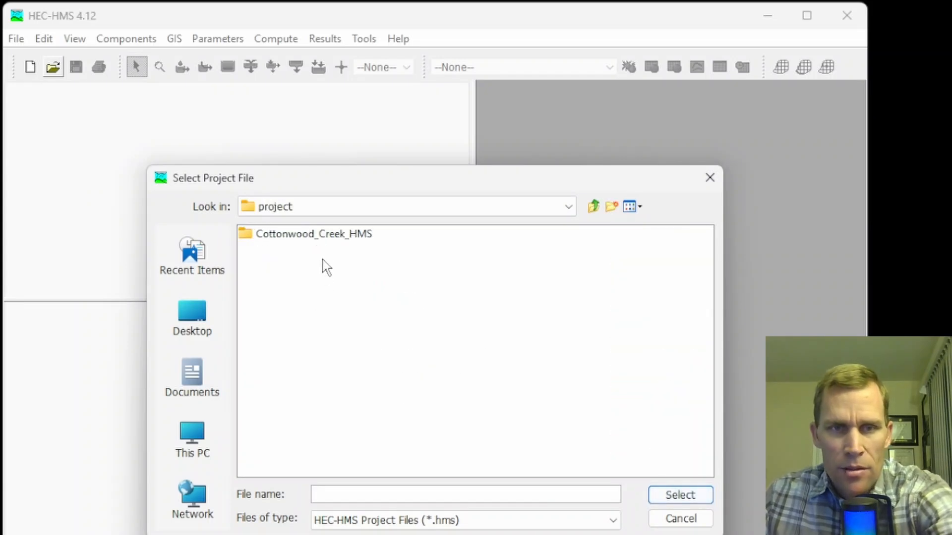
double_click(314, 240)
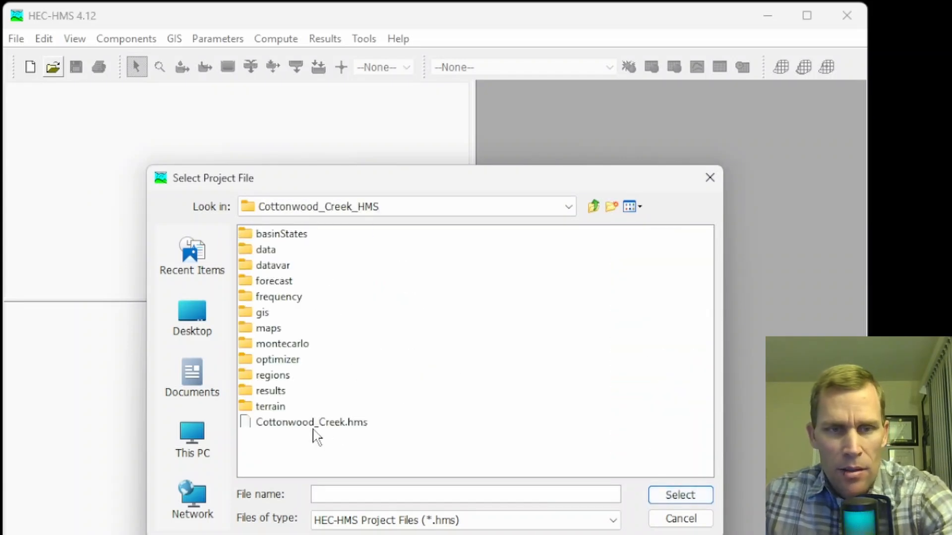
left_click(307, 425)
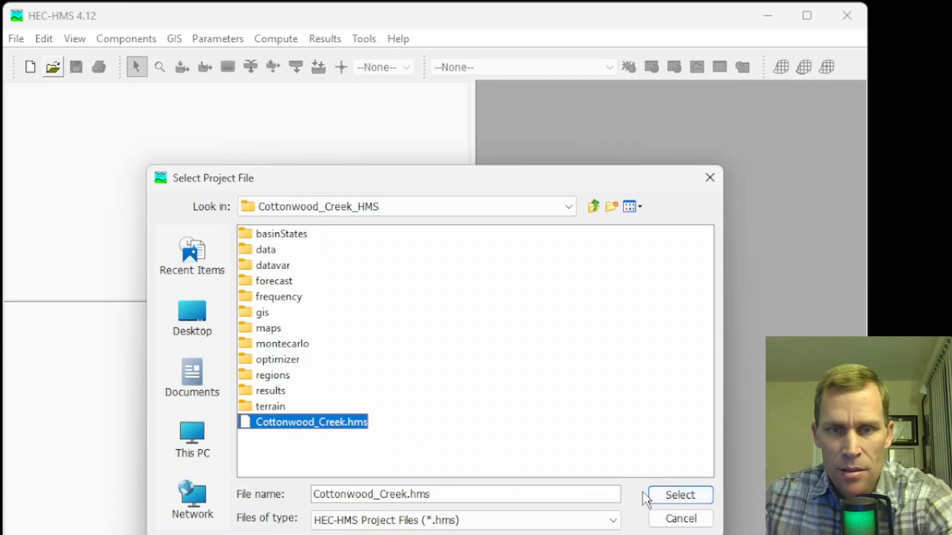
left_click(681, 496)
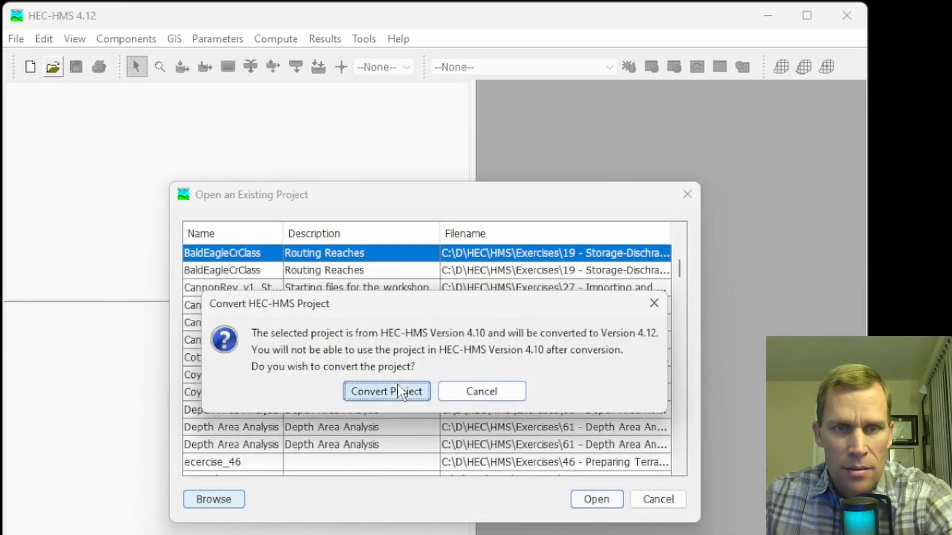
left_click(401, 393)
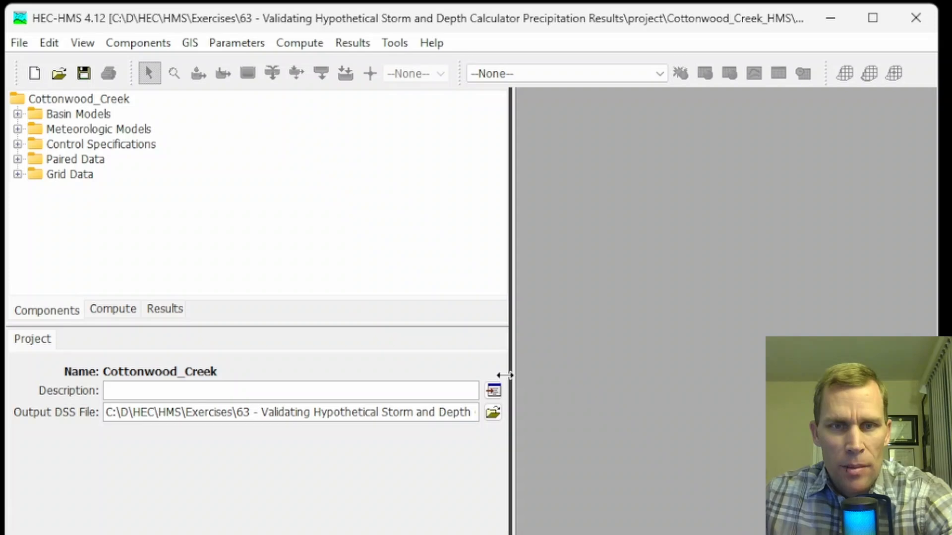
- Widen the tree pane and open the Cottonwood Creek basin model map in a maximized window
left_click_drag(510, 370, 450, 372)
left_click(18, 114)
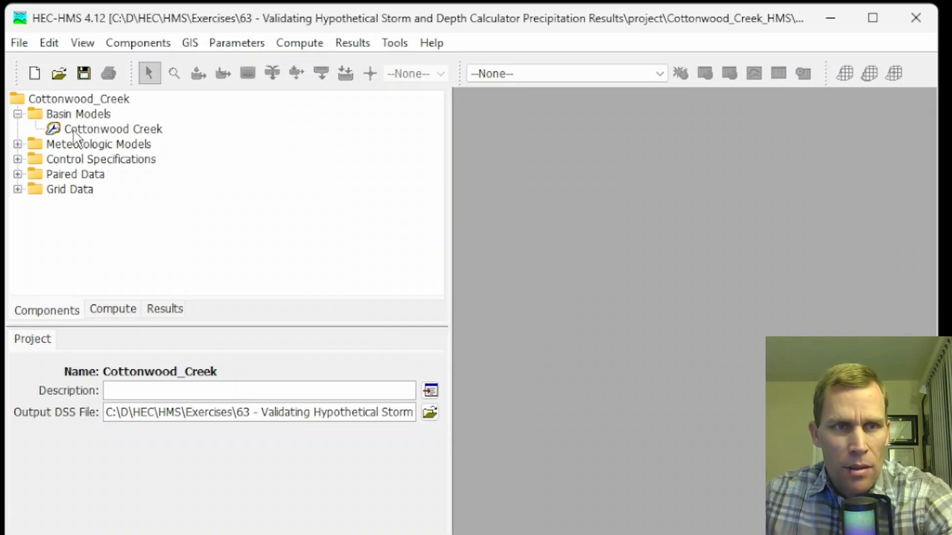
double_click(91, 130)
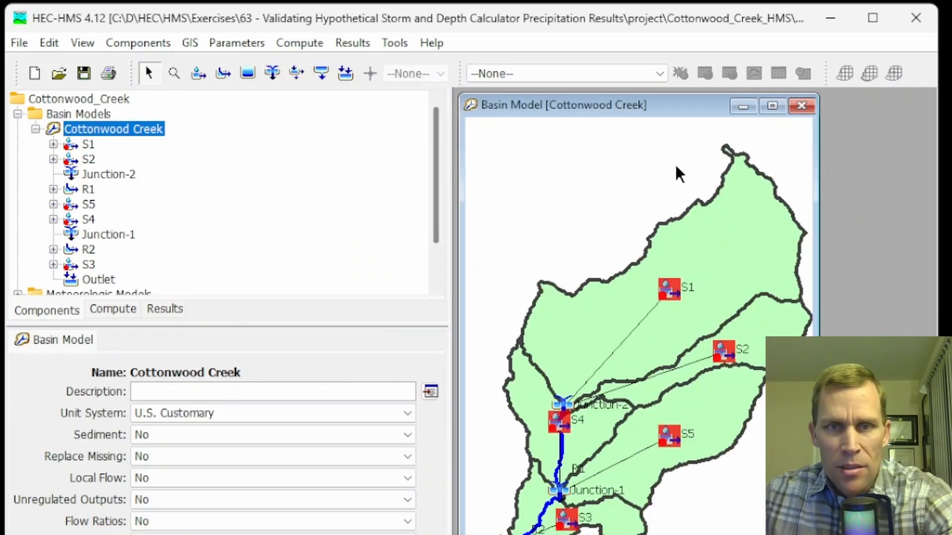
left_click(772, 102)
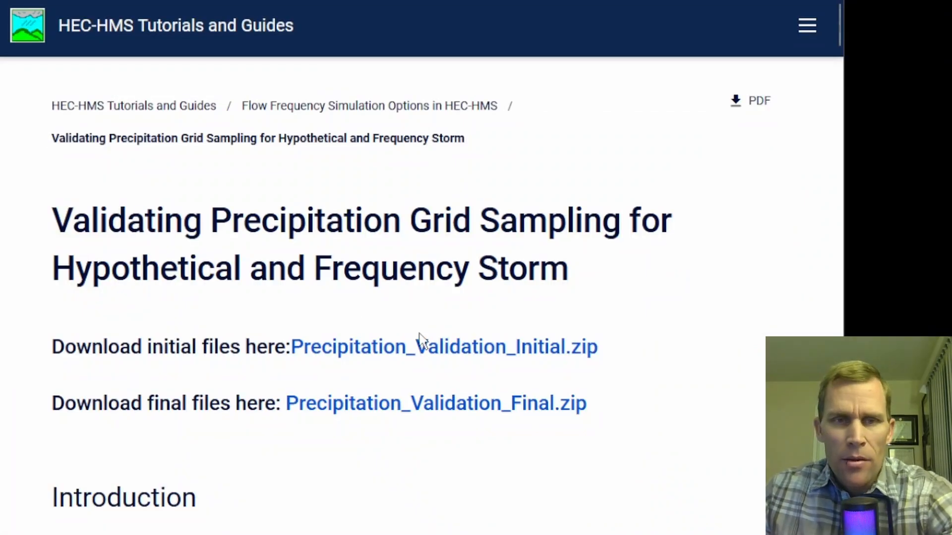
- Read the tutorial's introduction and the section on downloading gridded frequency precipitation data
scroll(272, 399, "down", 9)
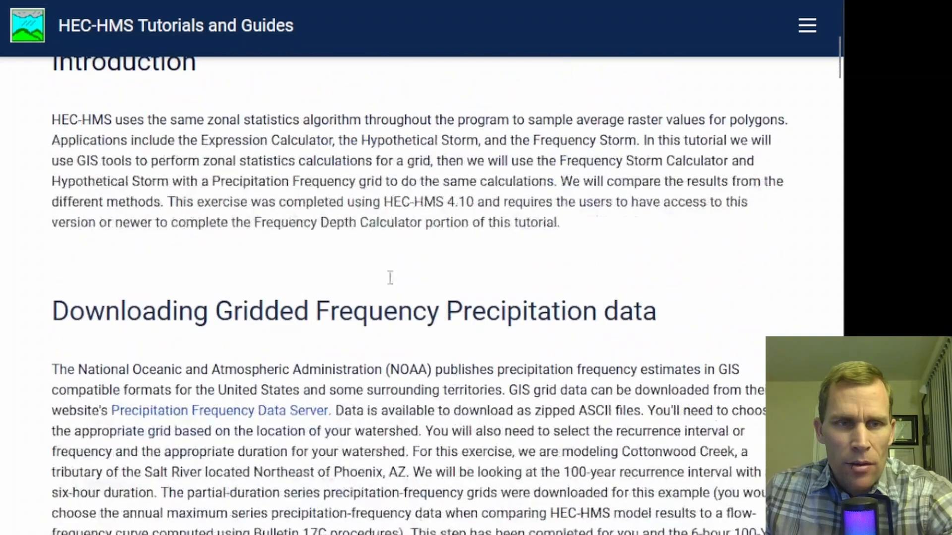
scroll(165, 167, "down", 4)
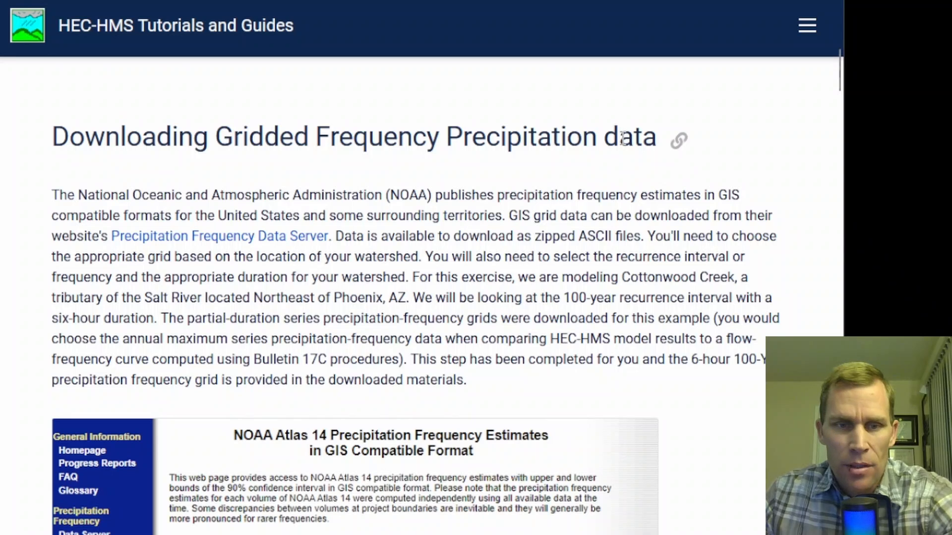
left_click_drag(316, 139, 597, 165)
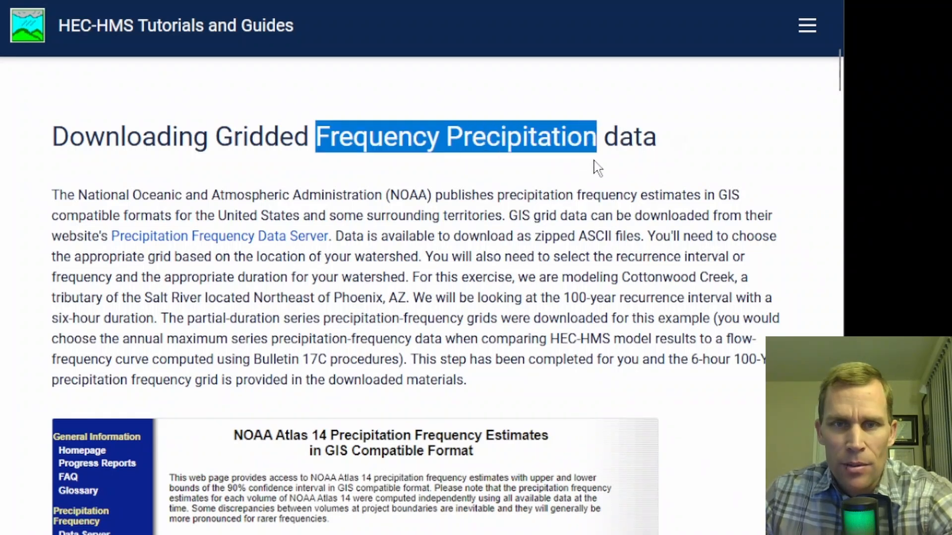
left_click(436, 106)
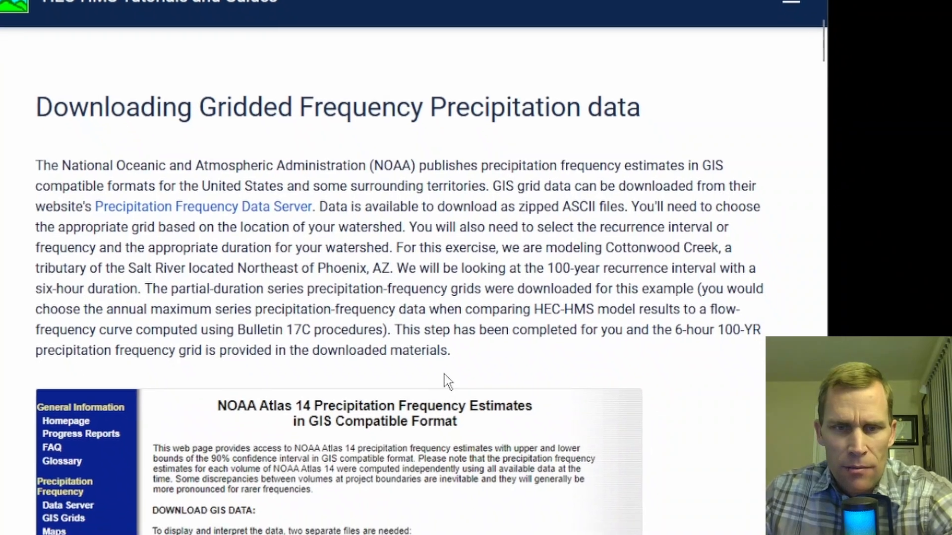
scroll(461, 406, "down", 5)
scroll(392, 369, "down", 4)
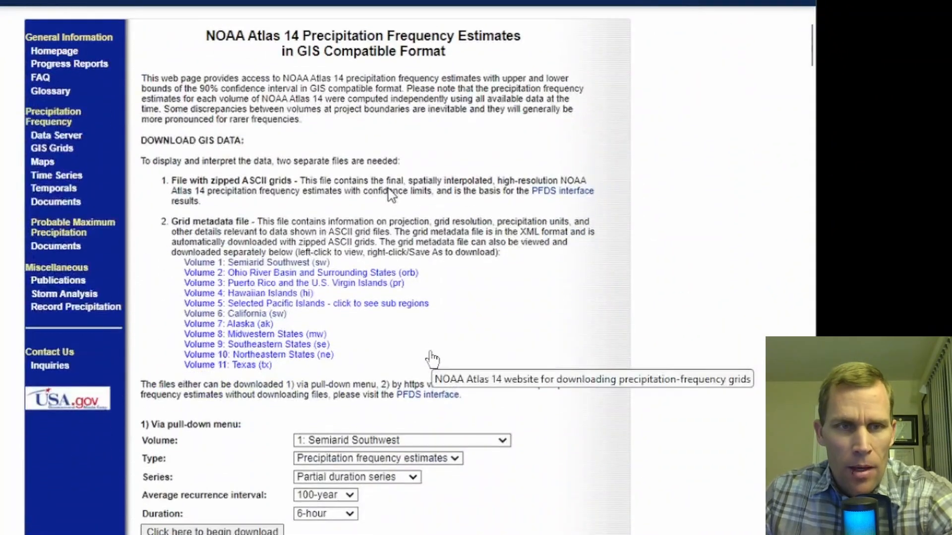
scroll(392, 377, "up", 4)
scroll(404, 301, "up", 1)
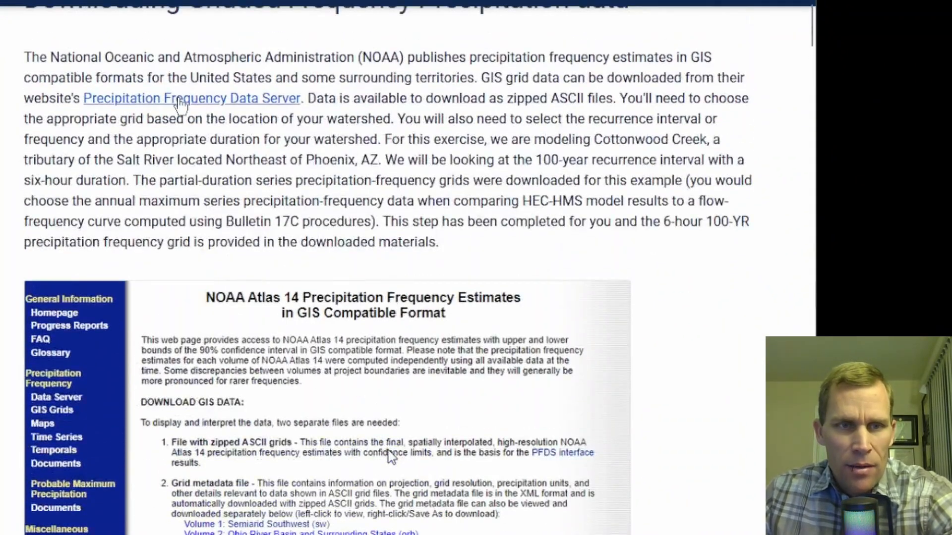
- Open the Precipitation Frequency Data Server link in a new tab and switch to it
middle_click(188, 101)
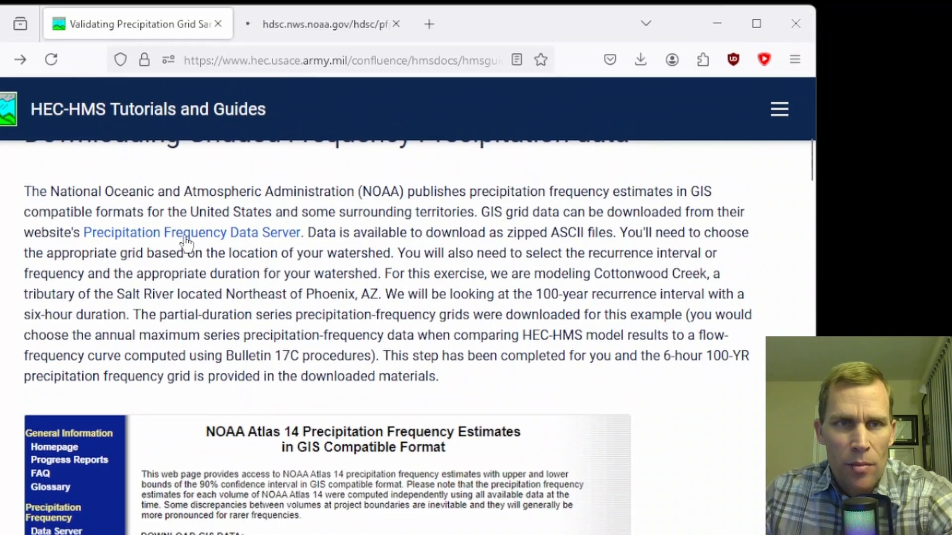
left_click(316, 25)
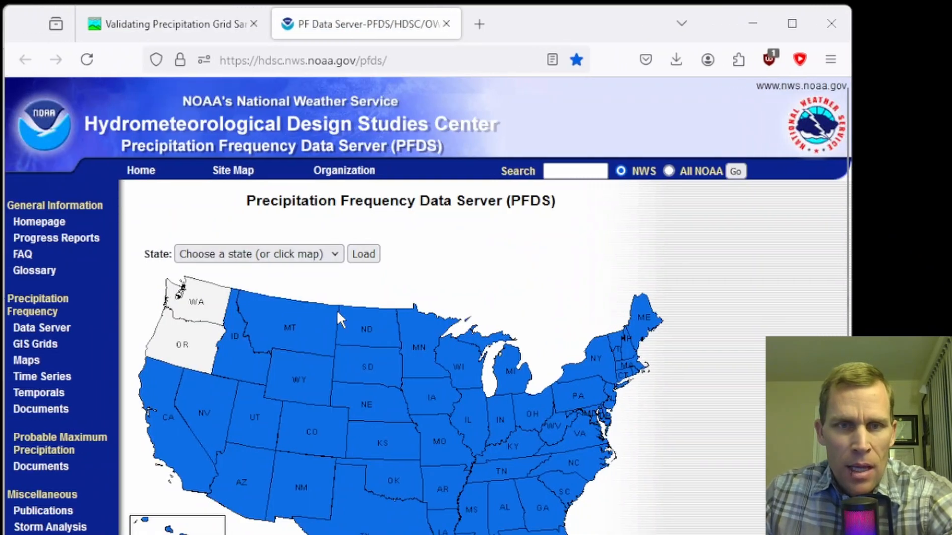
left_click(152, 24)
scroll(388, 338, "down", 2)
scroll(388, 338, "down", 4)
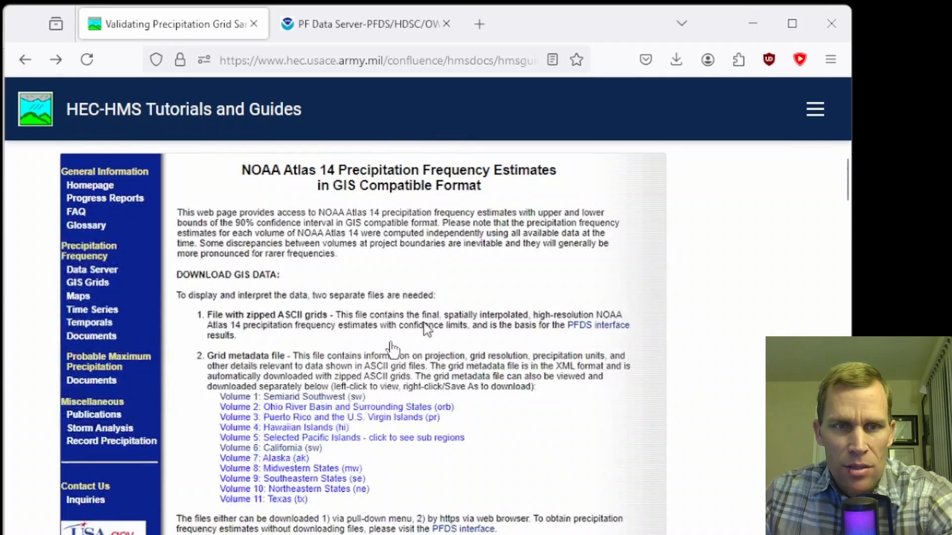
scroll(389, 351, "down", 4)
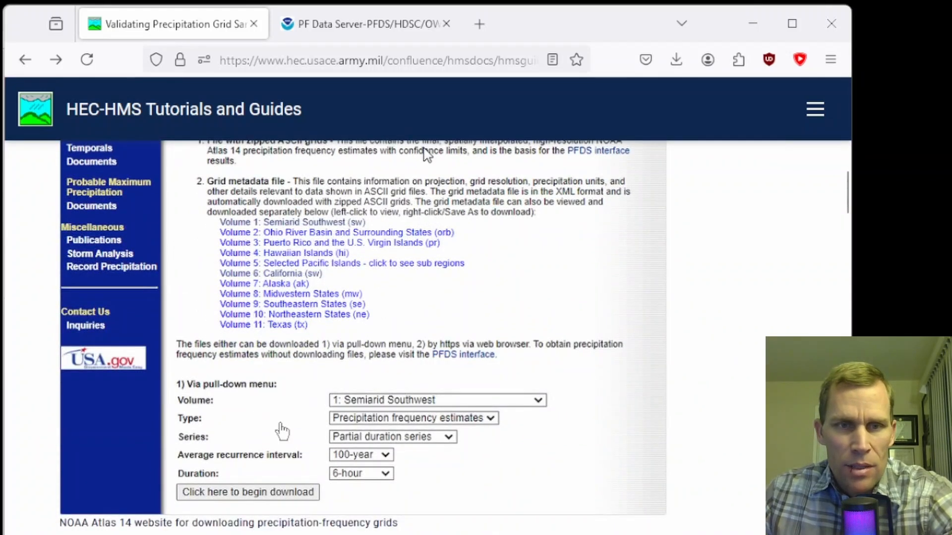
left_click(388, 29)
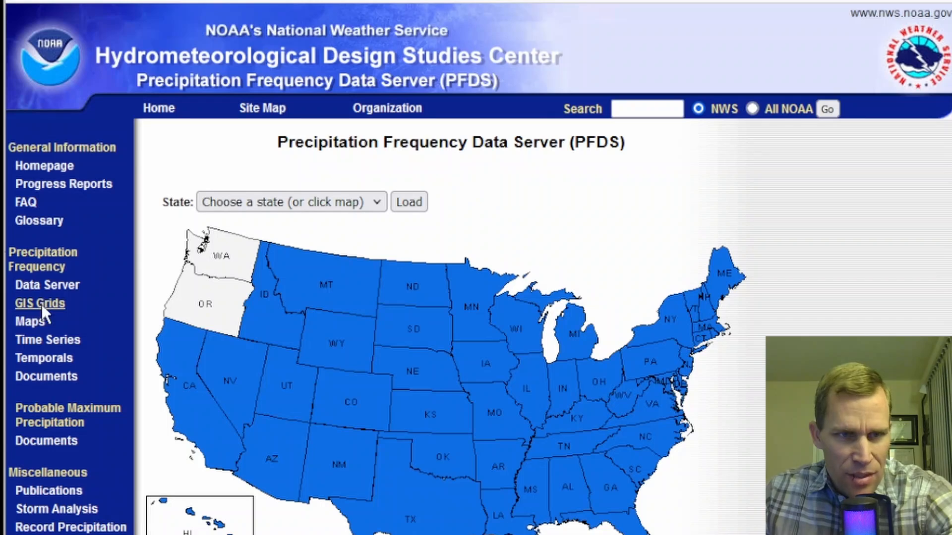
- Open the GIS Grids page of the precipitation frequency data server and read its download instructions
left_click(41, 306)
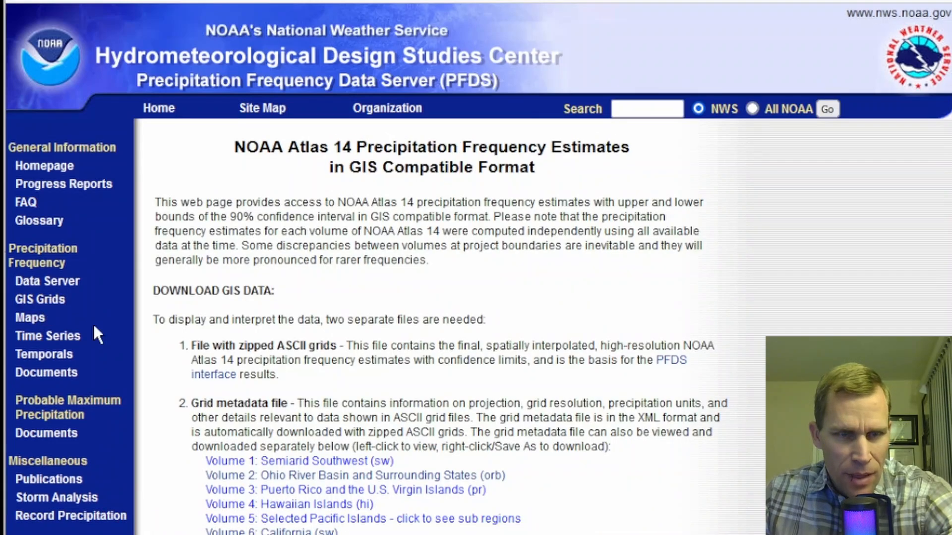
scroll(94, 322, "down", 6)
scroll(297, 351, "up", 6)
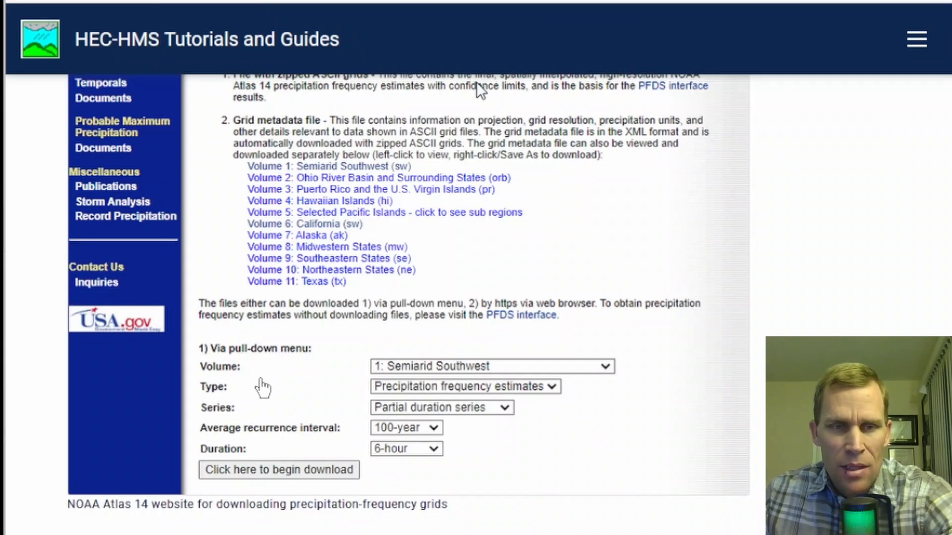
scroll(354, 381, "up", 1)
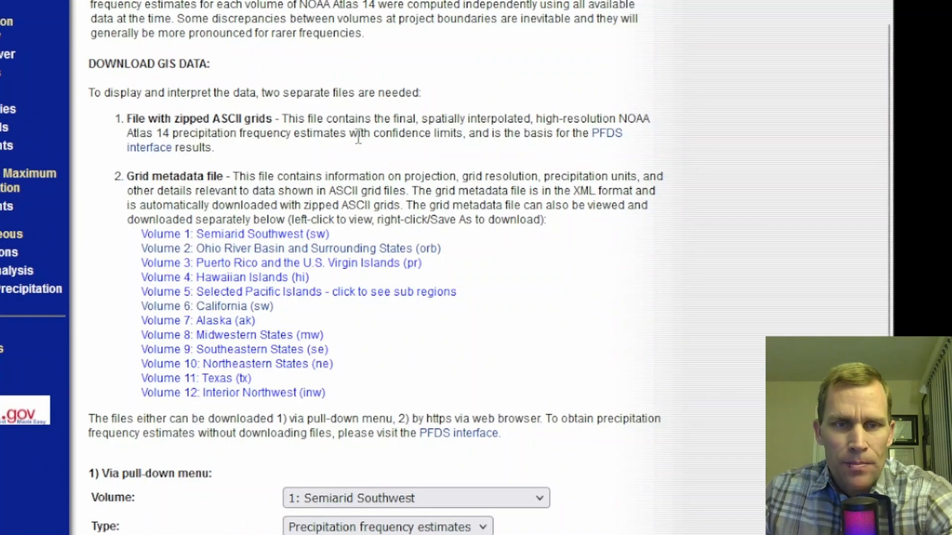
scroll(206, 240, "down", 4)
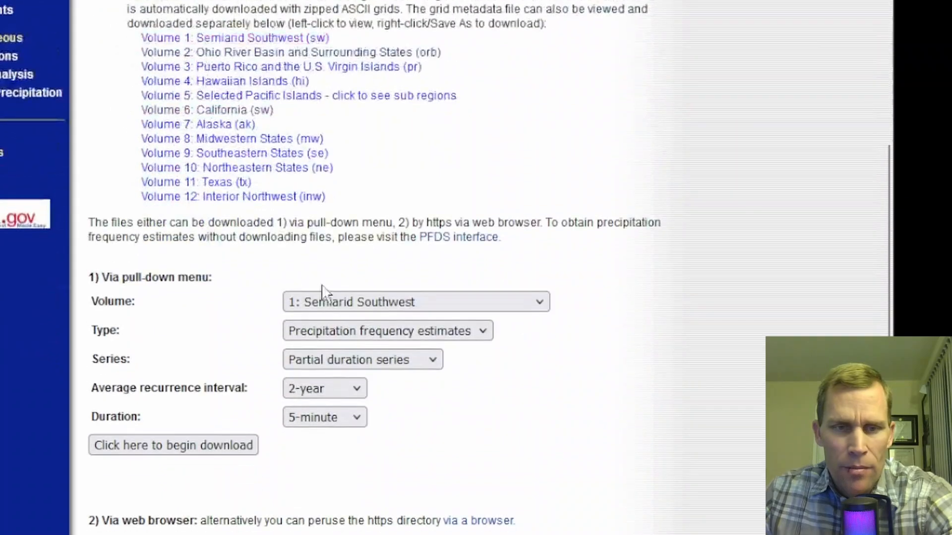
- Download the Semiarid Southwest partial duration precipitation frequency grid for the 100-year, 6-hour storm
left_click(340, 297)
left_click(340, 297)
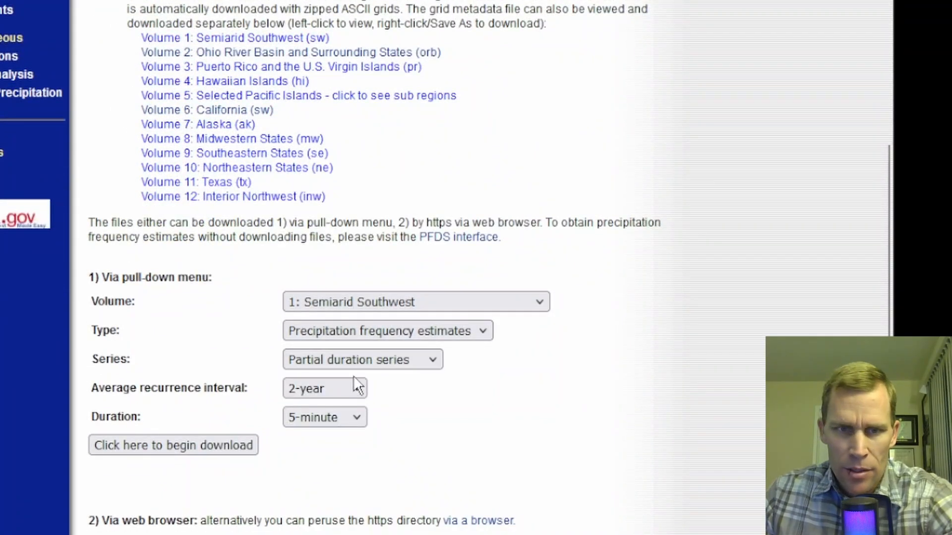
left_click(355, 390)
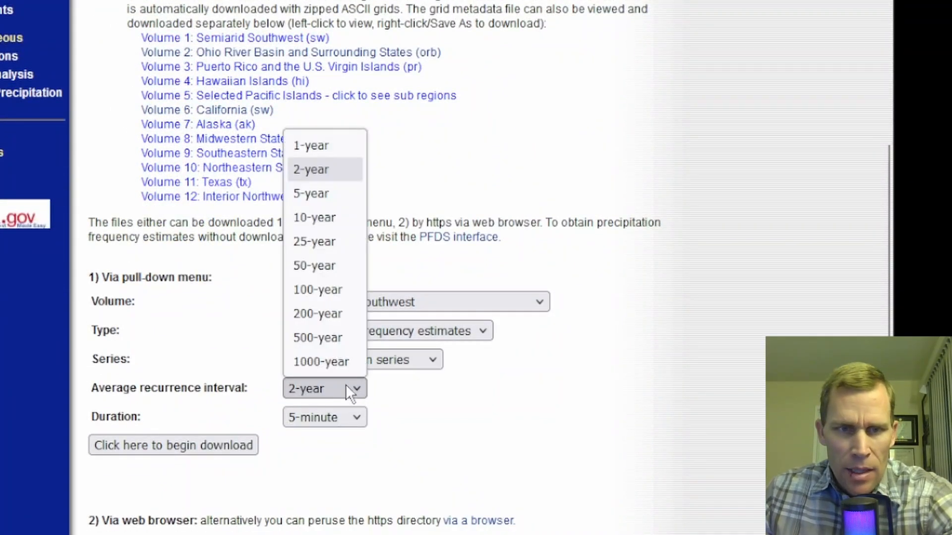
left_click(326, 296)
left_click(359, 421)
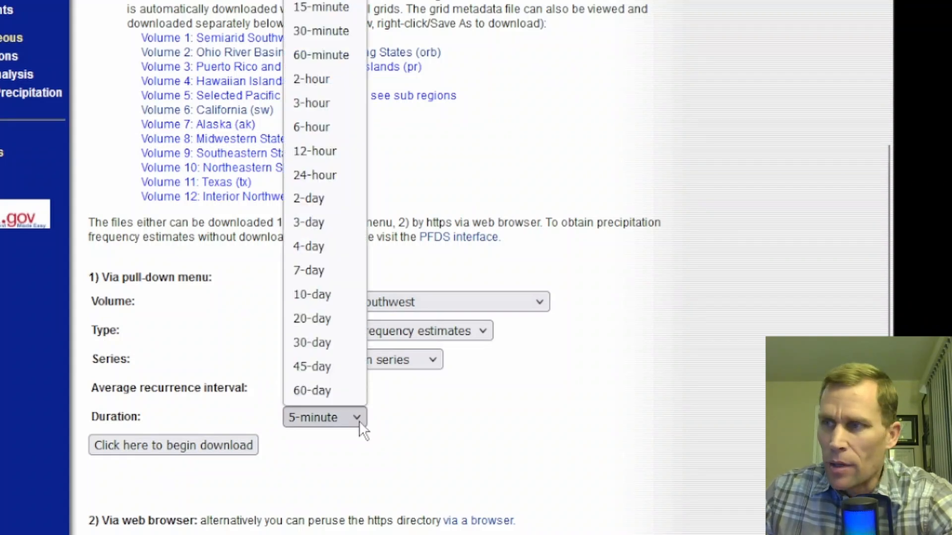
left_click(319, 128)
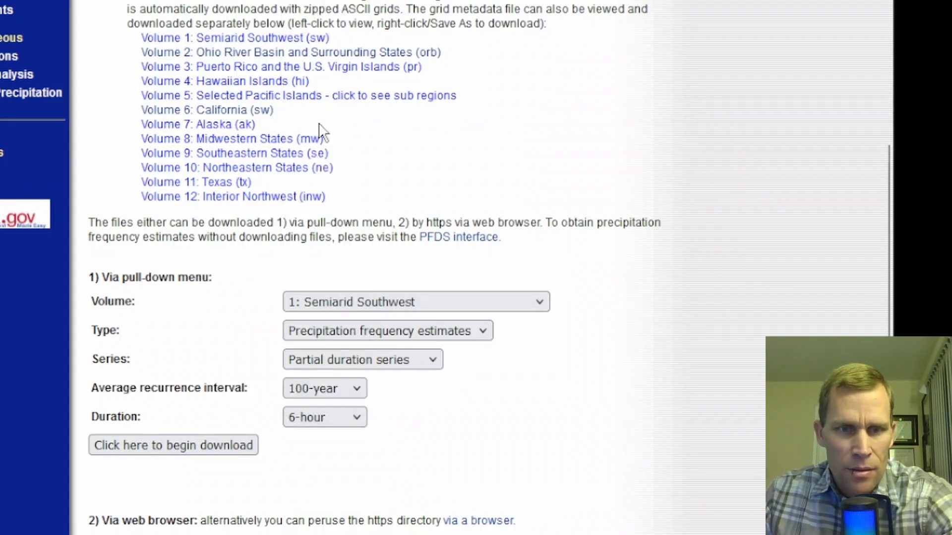
left_click(190, 445)
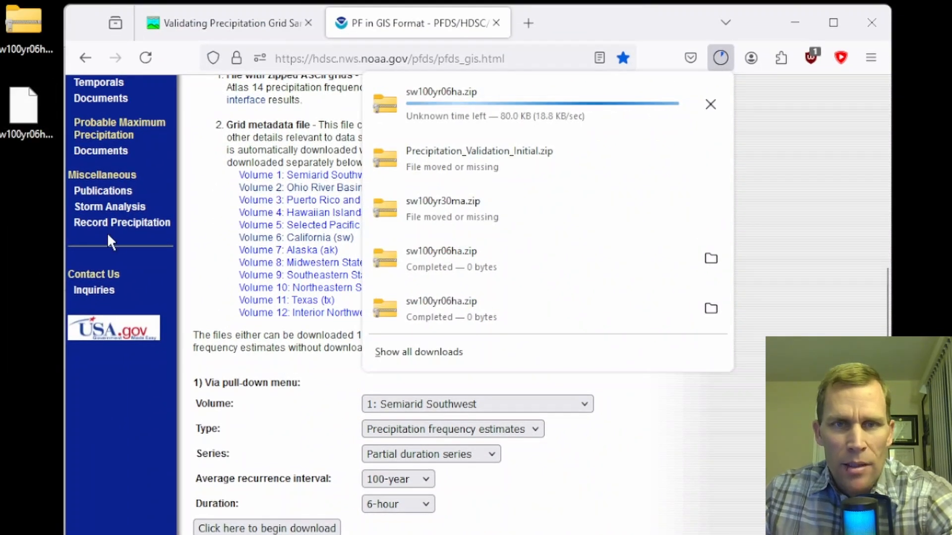
- Open the downloaded sw100yr06ha zip archive from the desktop
left_click(21, 119)
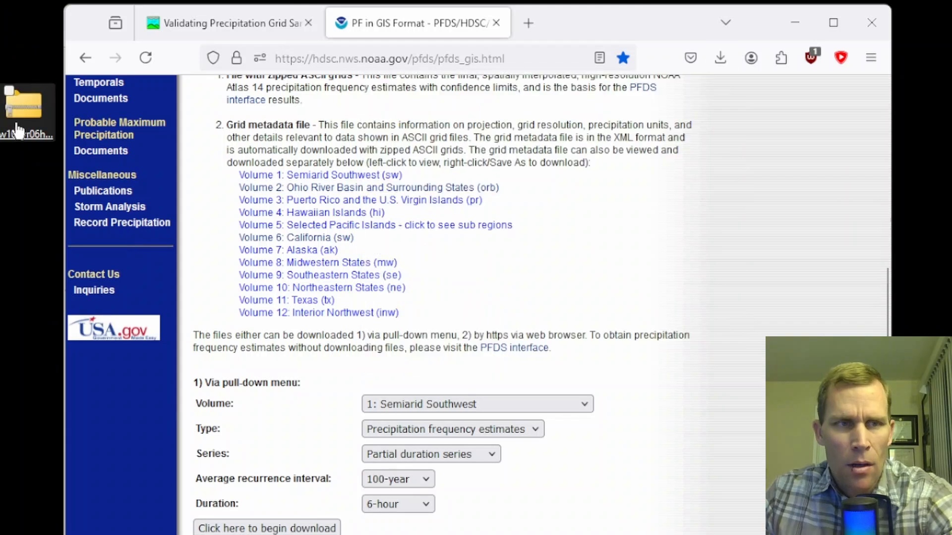
double_click(21, 118)
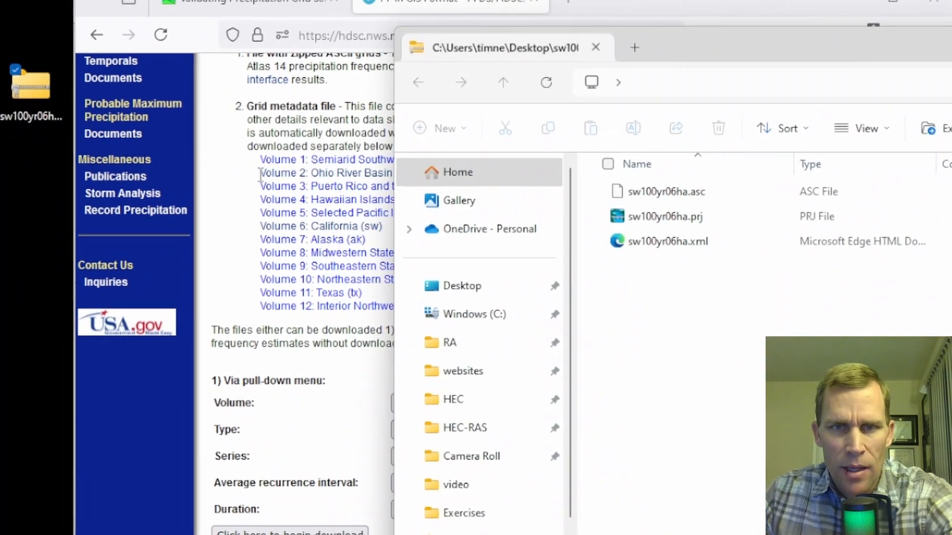
left_click_drag(679, 46, 644, 55)
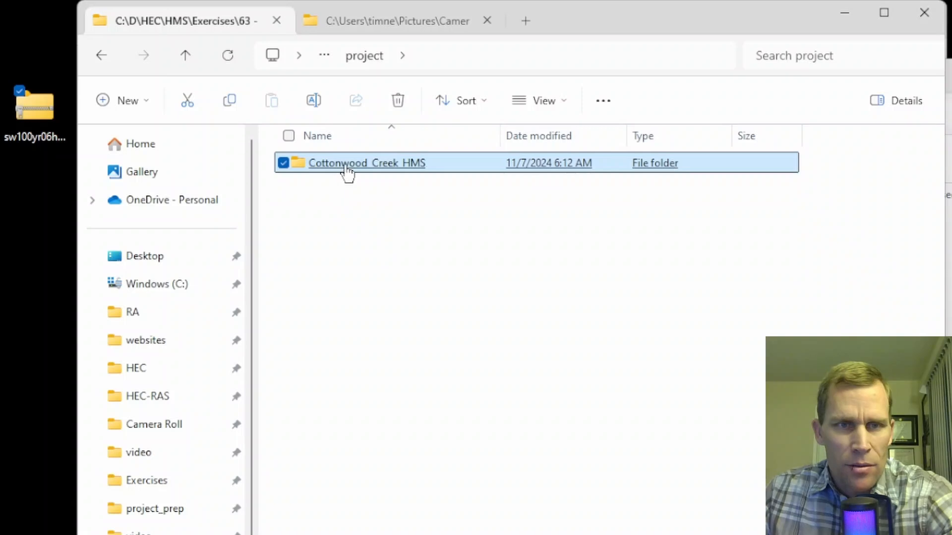
- Browse into the Cottonwood_Creek_HMS data folder and select the sw100yr06ha.asc file
double_click(345, 168)
left_click(332, 188)
double_click(332, 188)
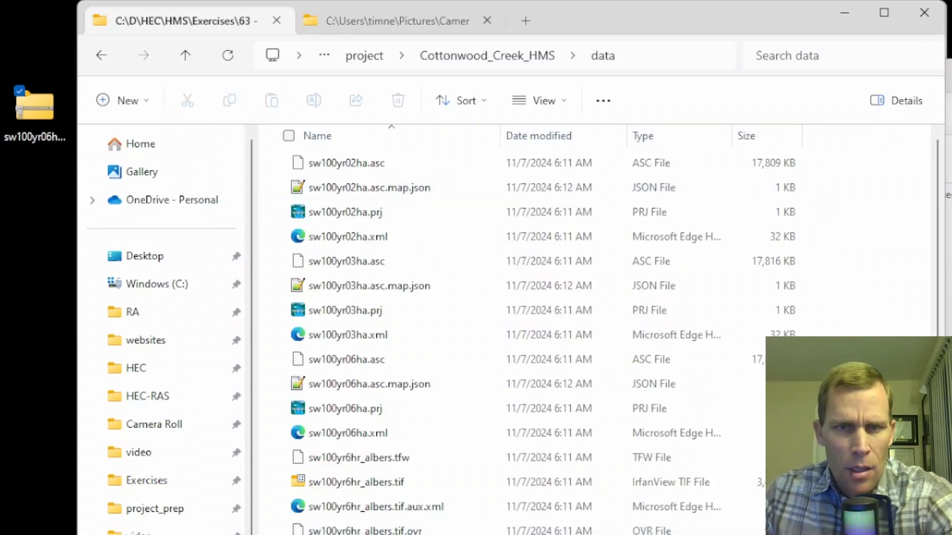
left_click(339, 365)
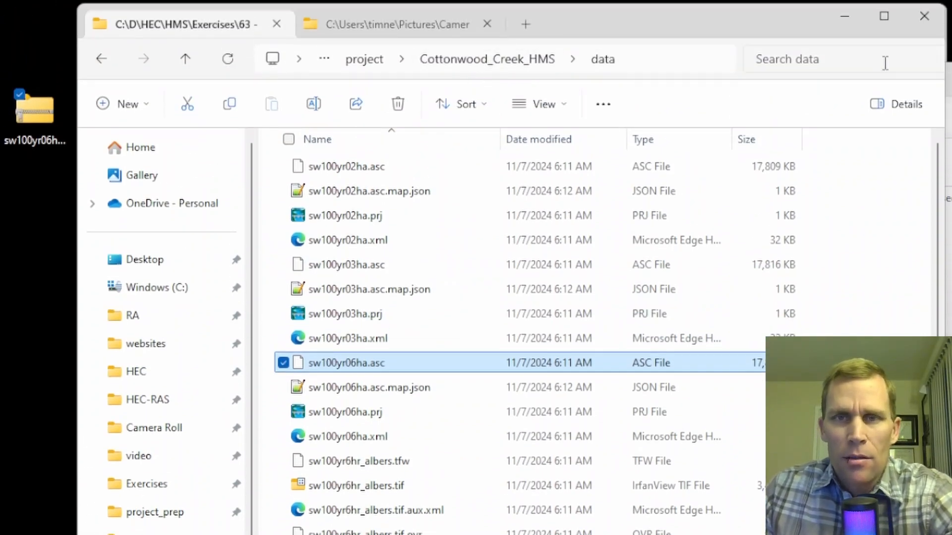
- Compare the zip archive's contents, then close its window and reposition the browser window
left_click(843, 18)
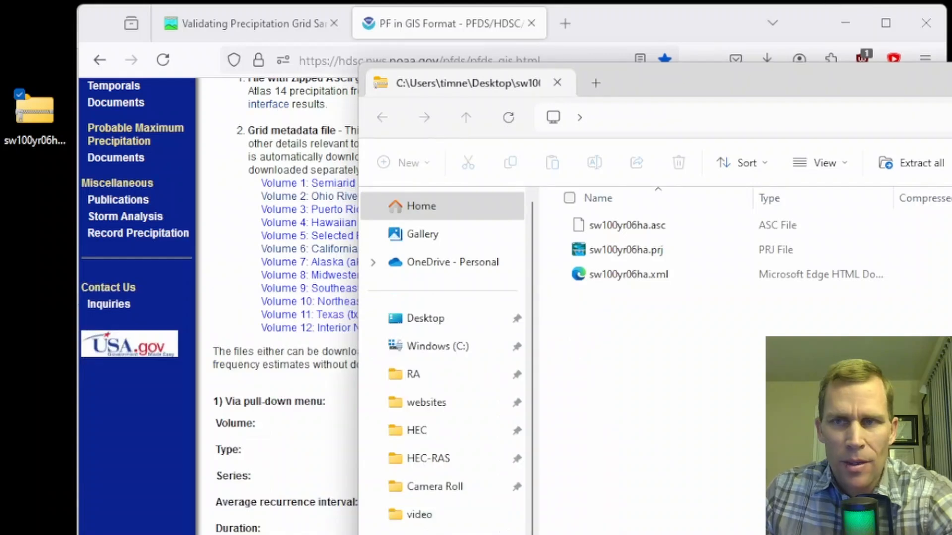
left_click(951, 83)
left_click_drag(2, 23, 38, 222)
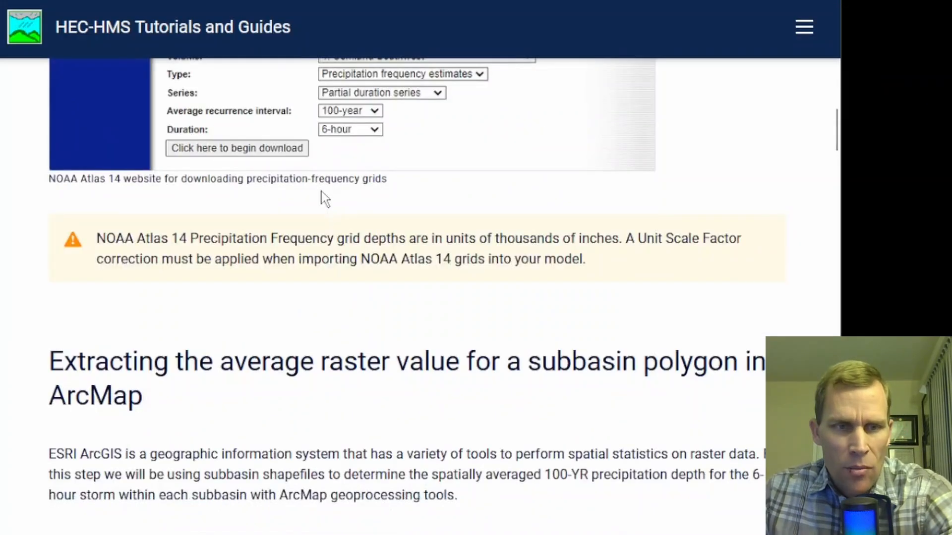
- Read the tutorial sections on extracting average subbasin raster values in ArcMap and in QGIS
scroll(323, 193, "down", 3)
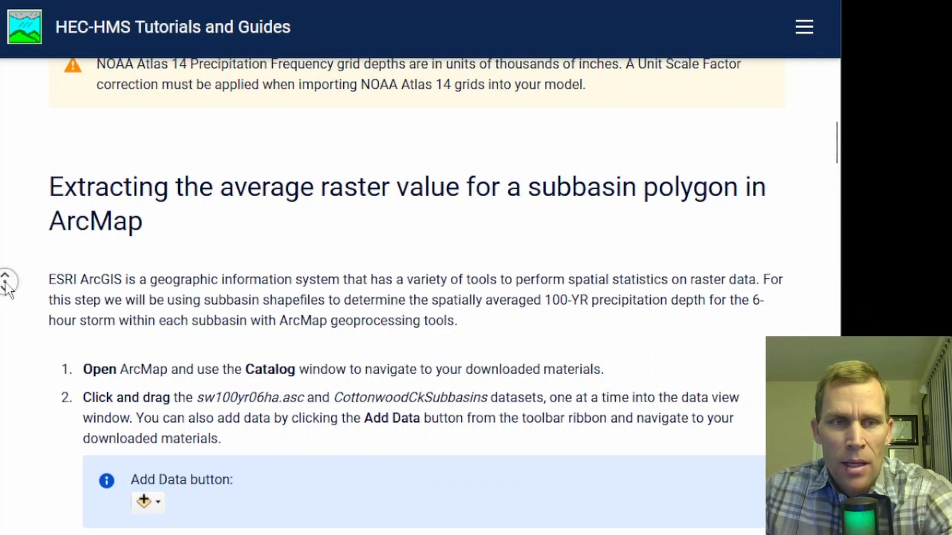
scroll(8, 290, "down", 2)
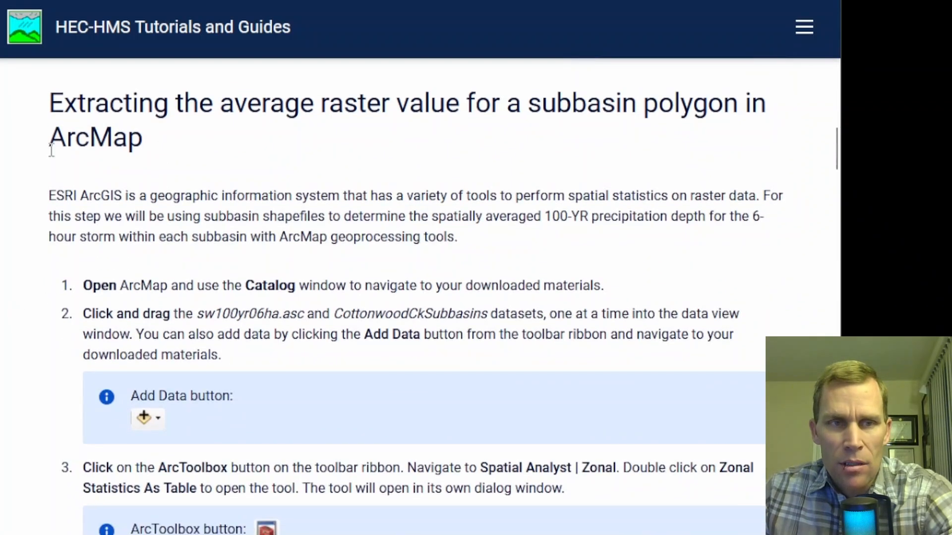
left_click_drag(51, 149, 144, 142)
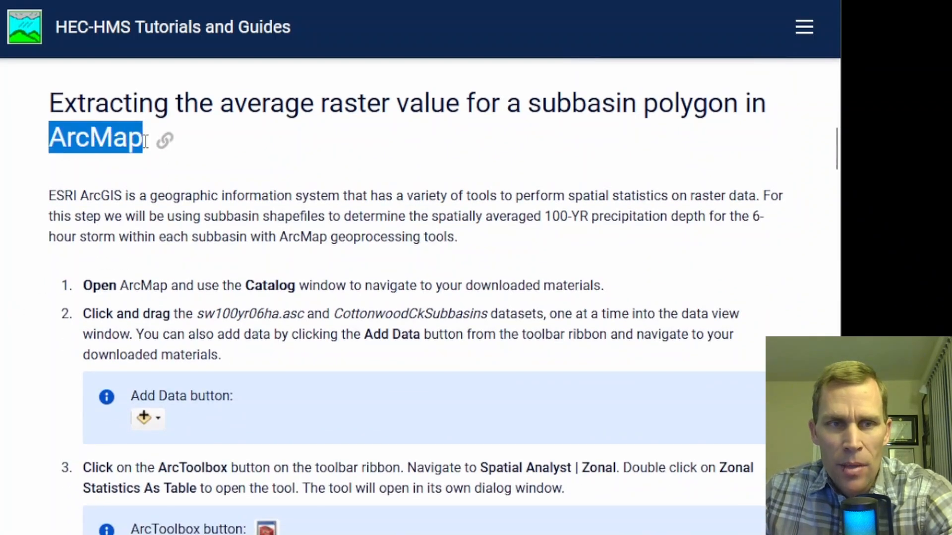
left_click(21, 173)
scroll(21, 174, "down", 15)
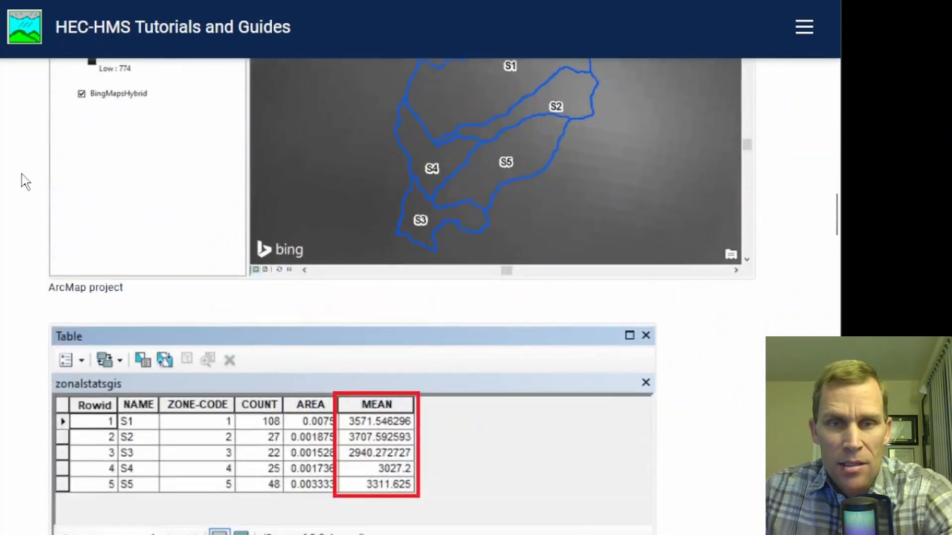
middle_click(21, 173)
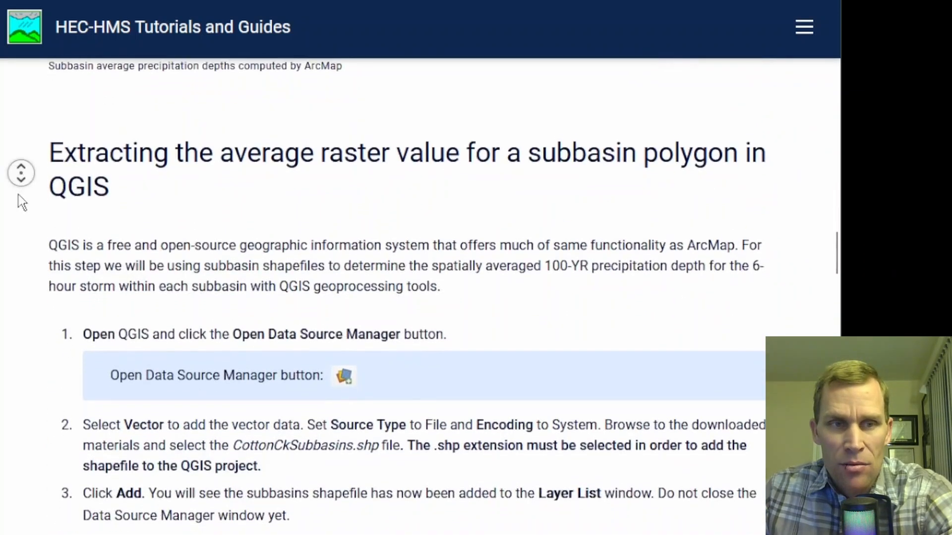
middle_click(19, 195)
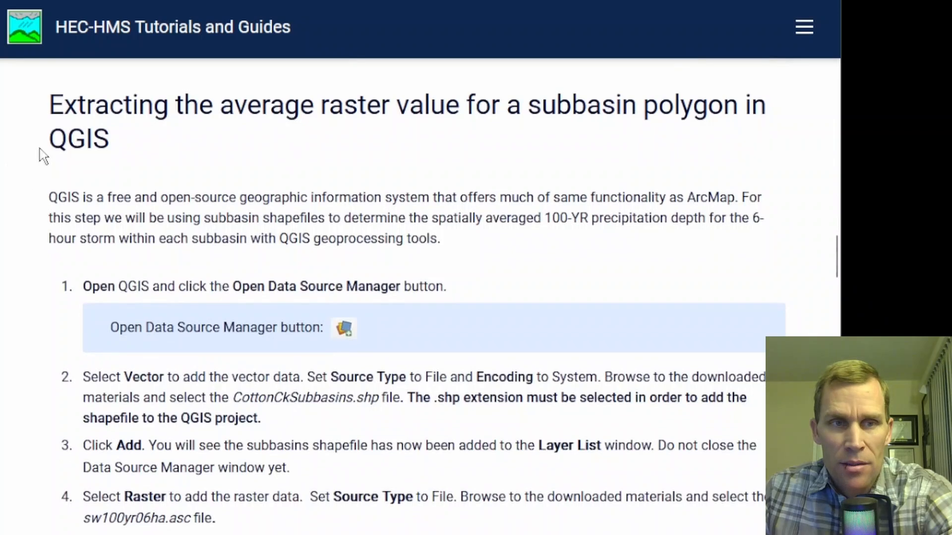
left_click_drag(49, 110, 117, 148)
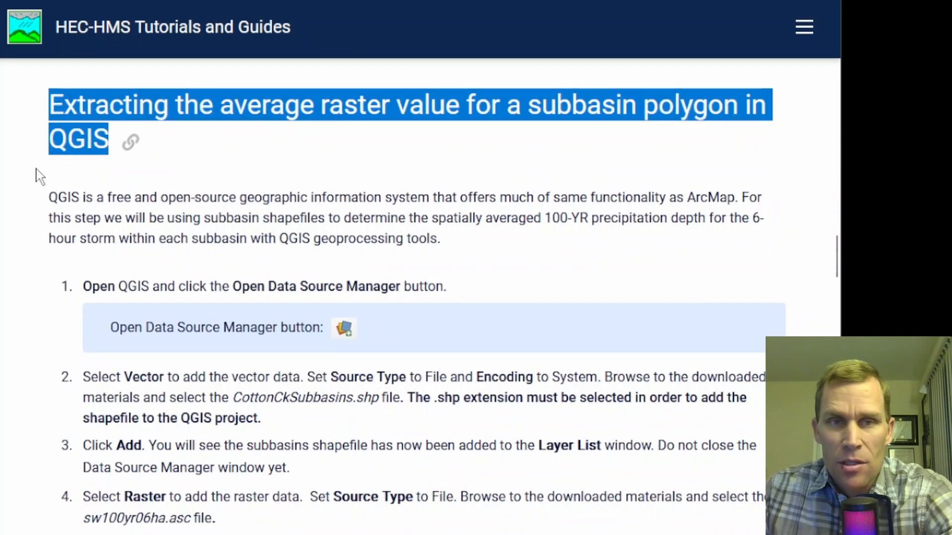
left_click(11, 194)
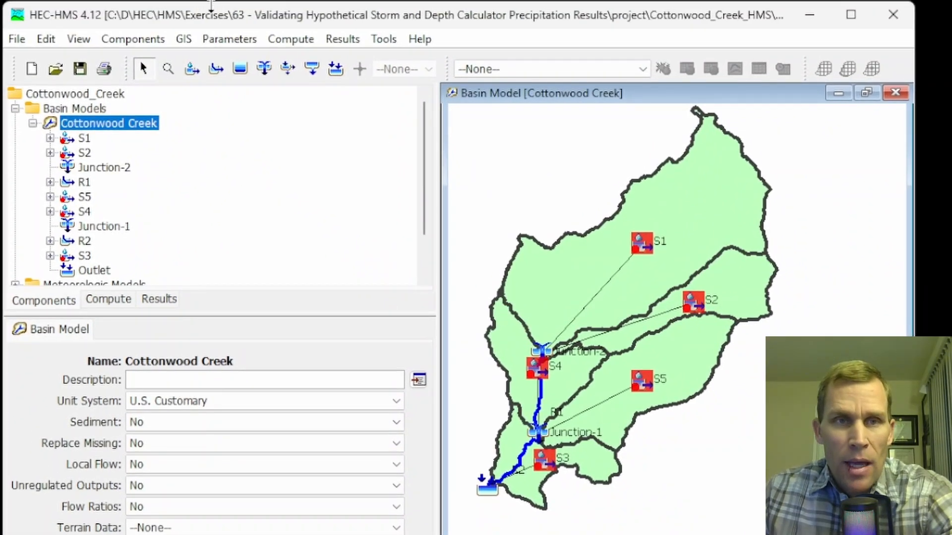
- Start exporting GIS layers from the basin model, choosing the Subbasins layer type
left_click(184, 38)
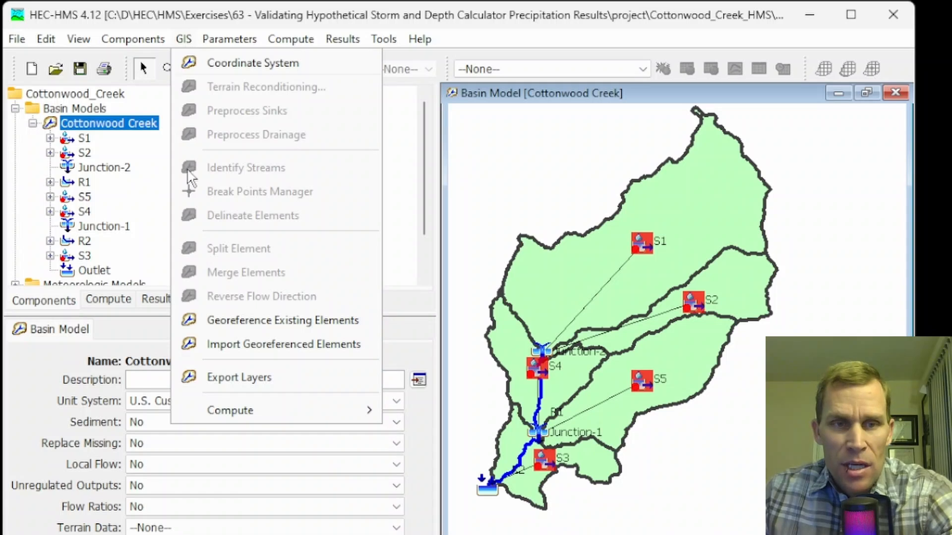
mouse_move(240, 401)
left_click(240, 378)
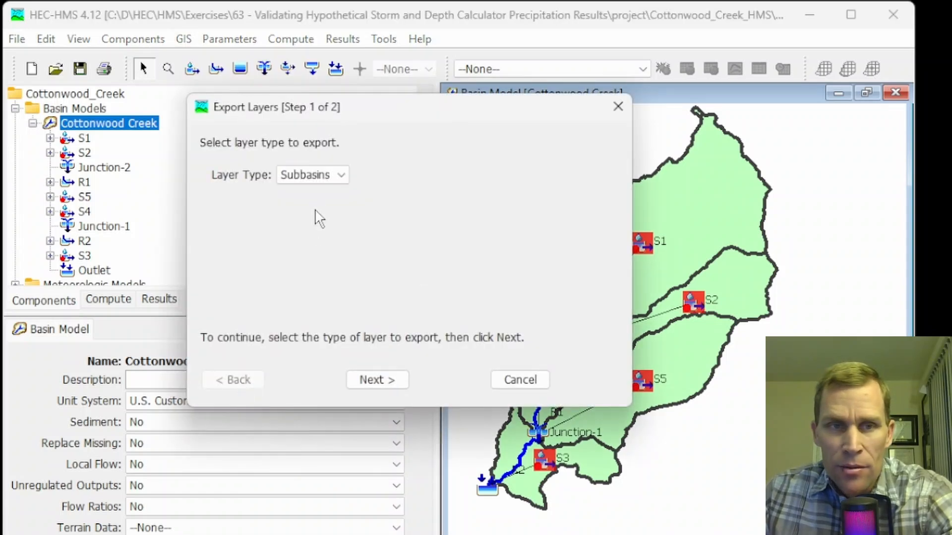
left_click(334, 179)
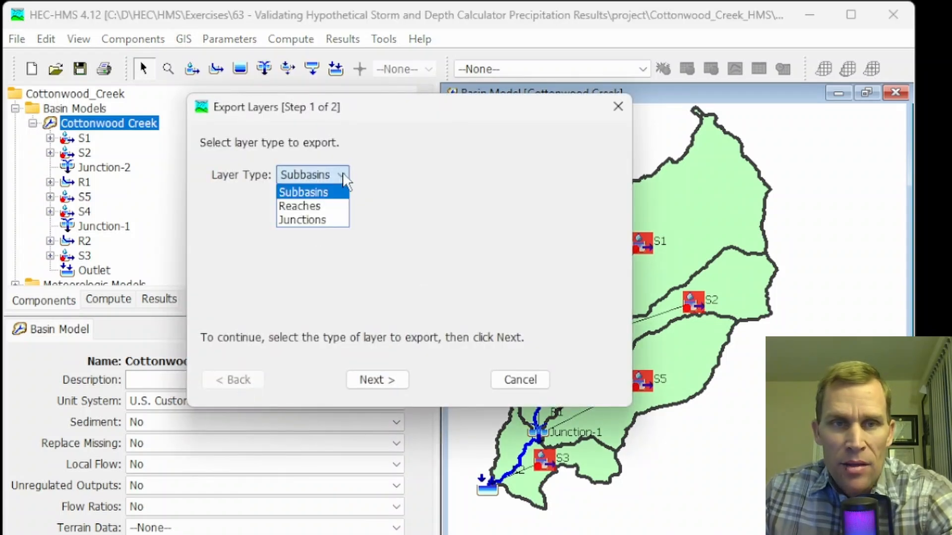
left_click(315, 191)
left_click(379, 382)
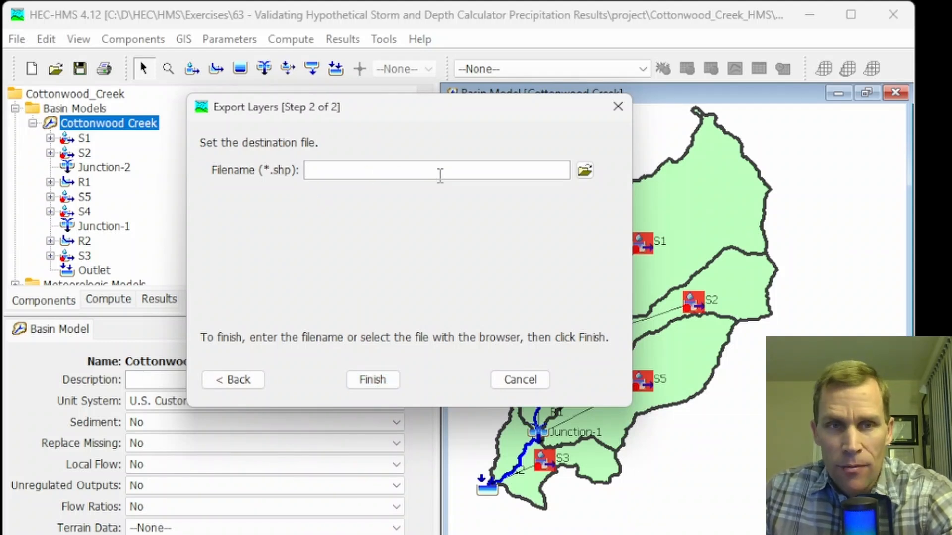
- Save the subbasin layer as cc_subbasins.shp in the project's gis folder and finish the export
left_click(584, 170)
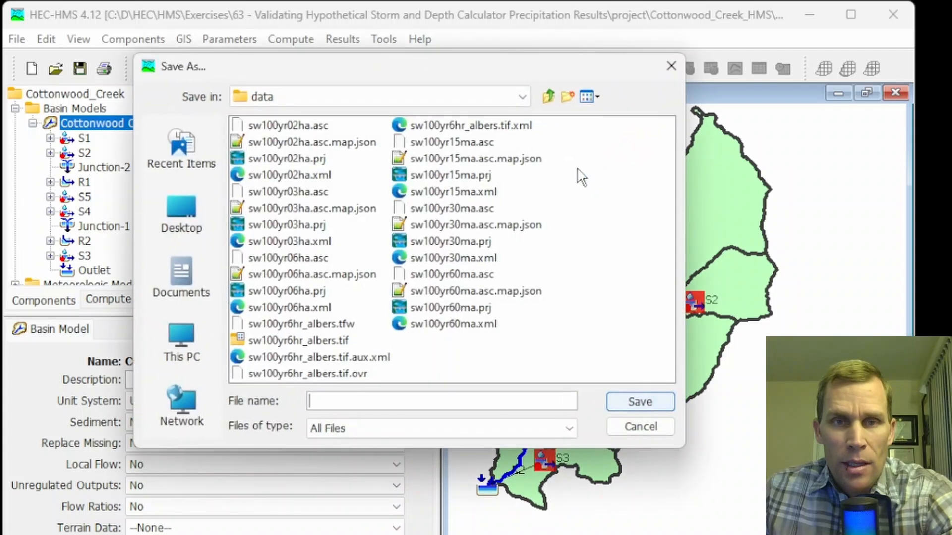
left_click(548, 96)
left_click(548, 96)
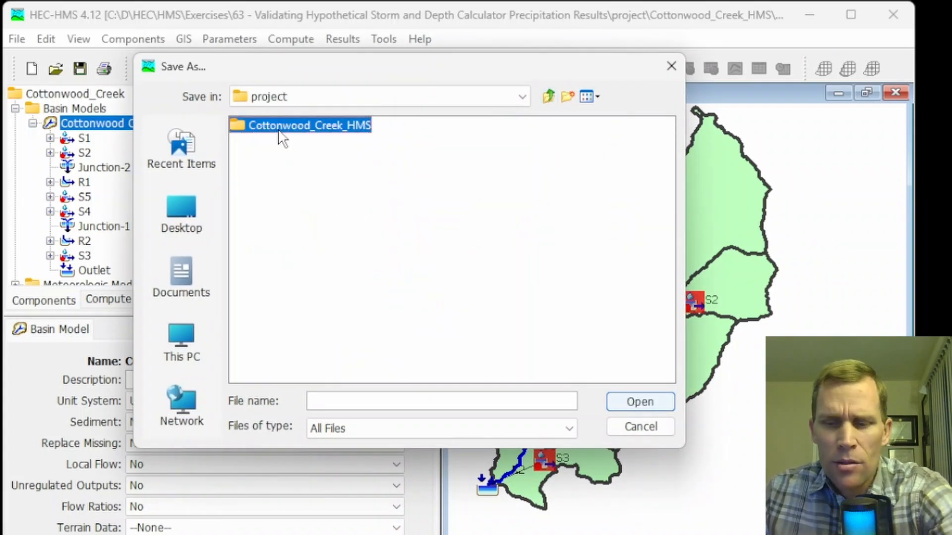
double_click(277, 128)
double_click(256, 226)
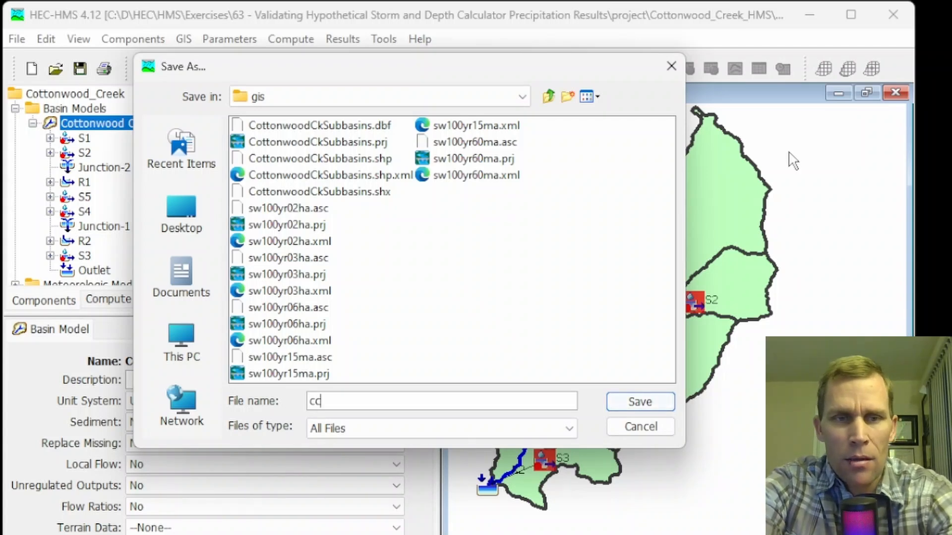
type("_subbasins.shp")
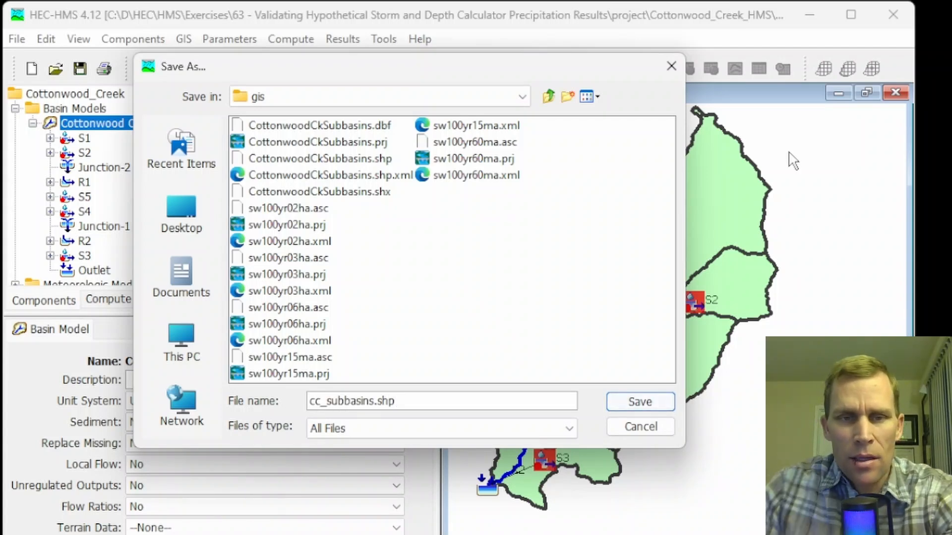
left_click(638, 402)
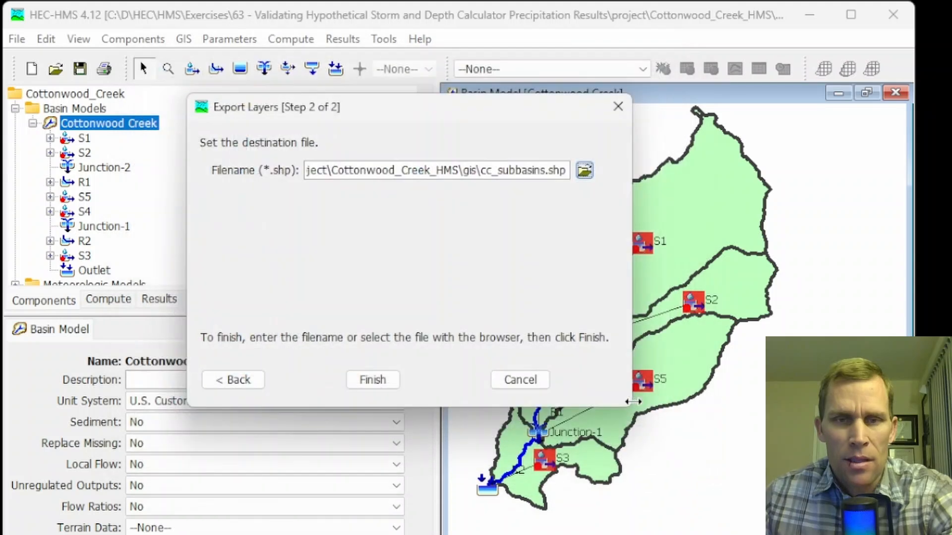
left_click(387, 385)
left_click(457, 404)
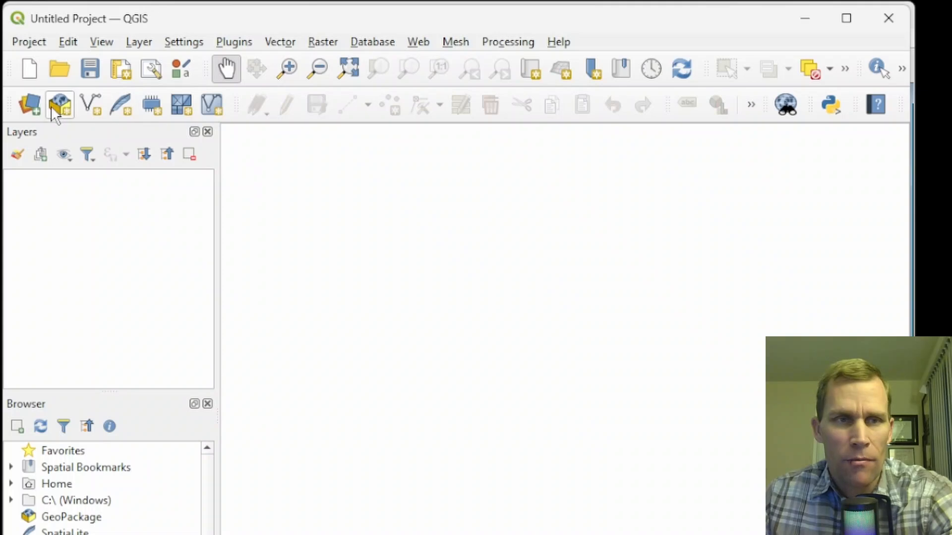
- Add the cc_subbasins.shp shapefile from the Cottonwood_Creek_HMS gis folder as a vector layer
left_click(31, 110)
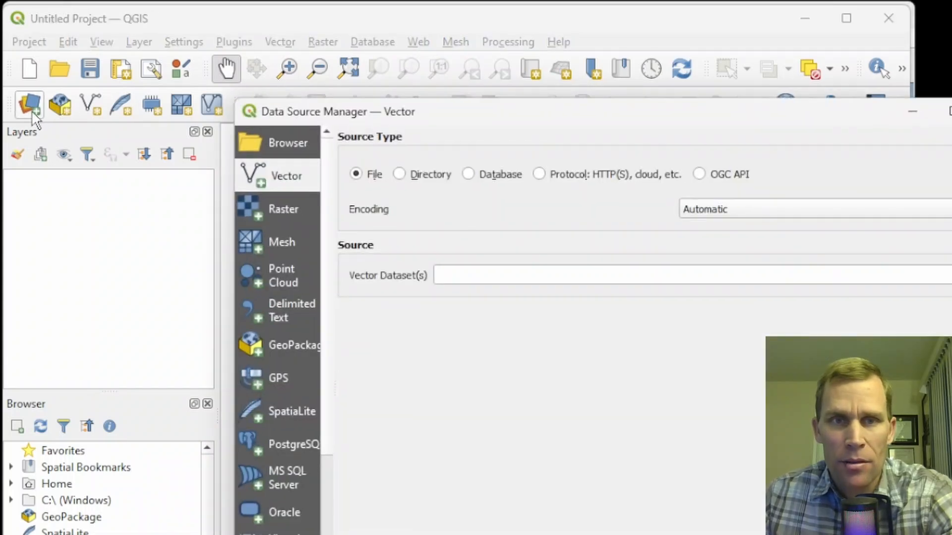
left_click_drag(622, 115, 478, 96)
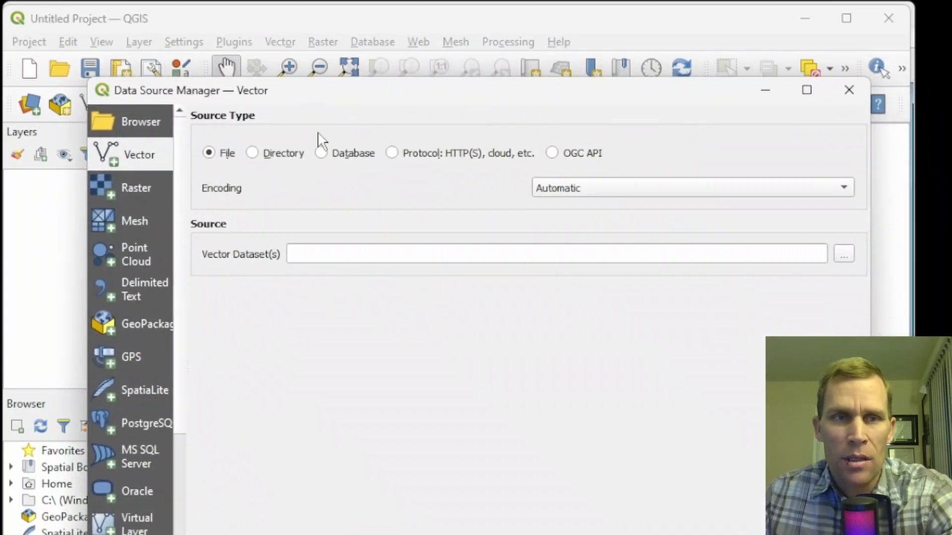
left_click(845, 258)
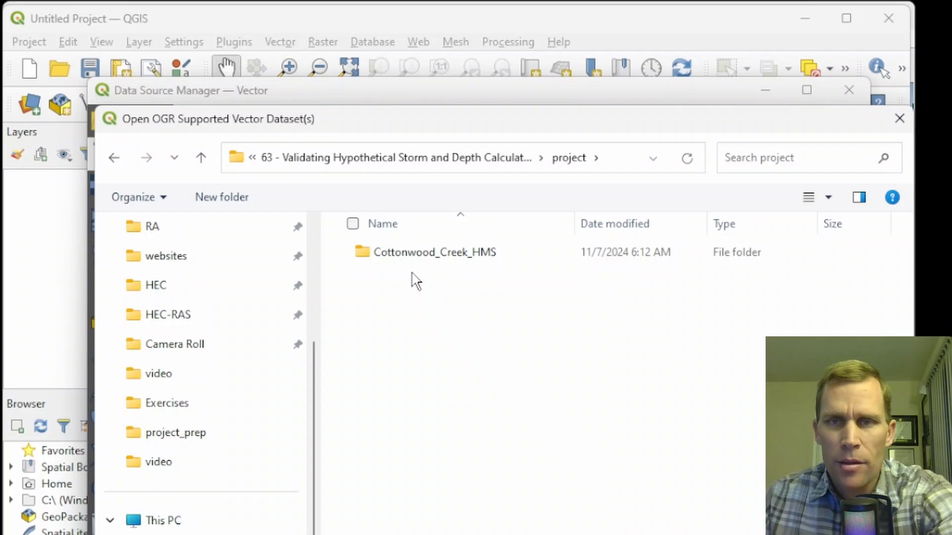
double_click(404, 256)
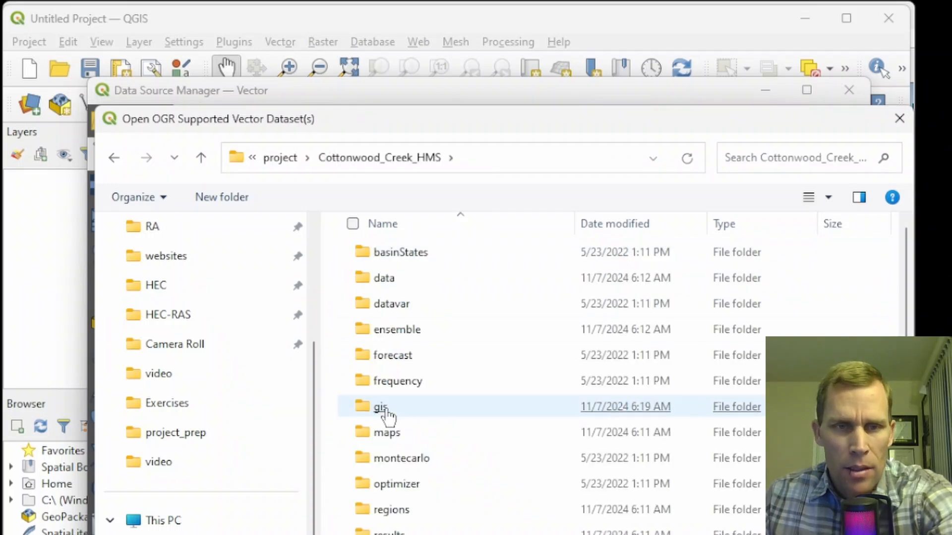
double_click(386, 411)
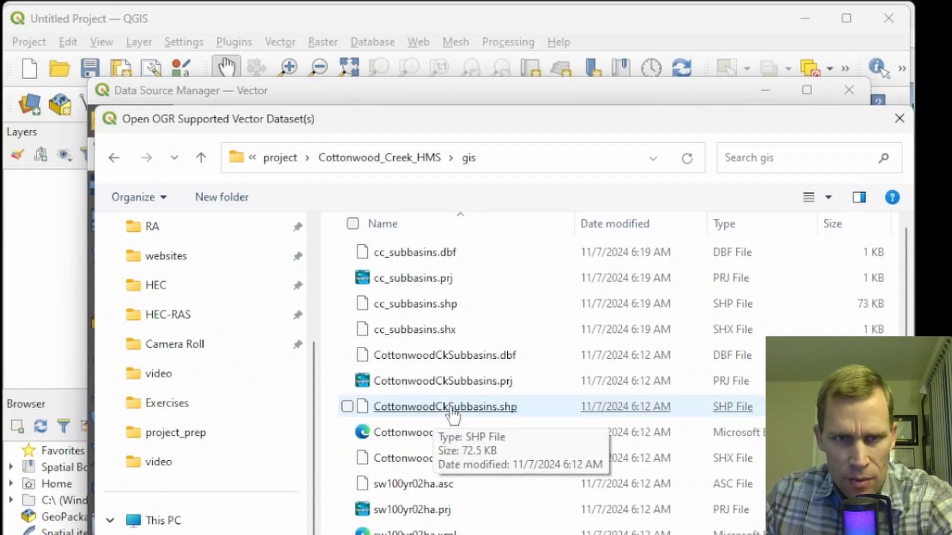
scroll(452, 416, "down", 1)
scroll(432, 322, "up", 1)
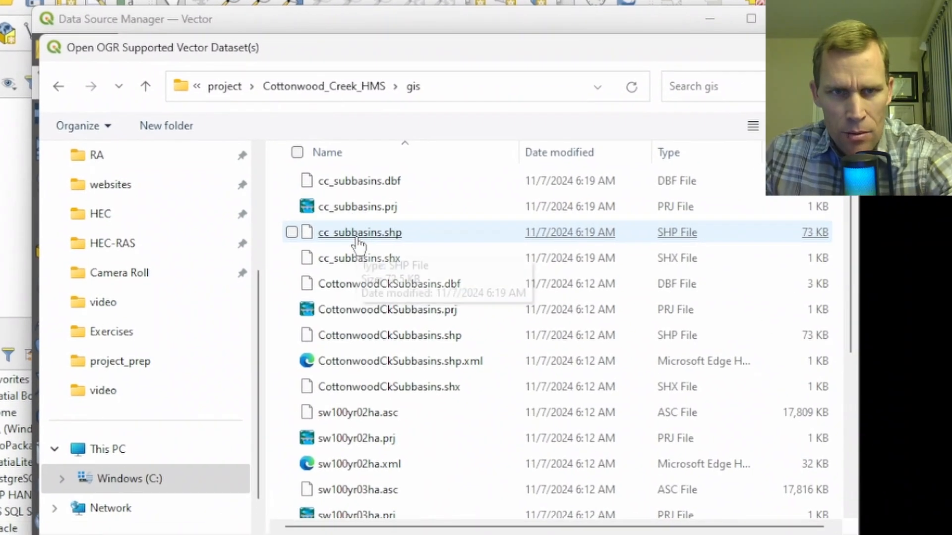
left_click(414, 310)
double_click(356, 232)
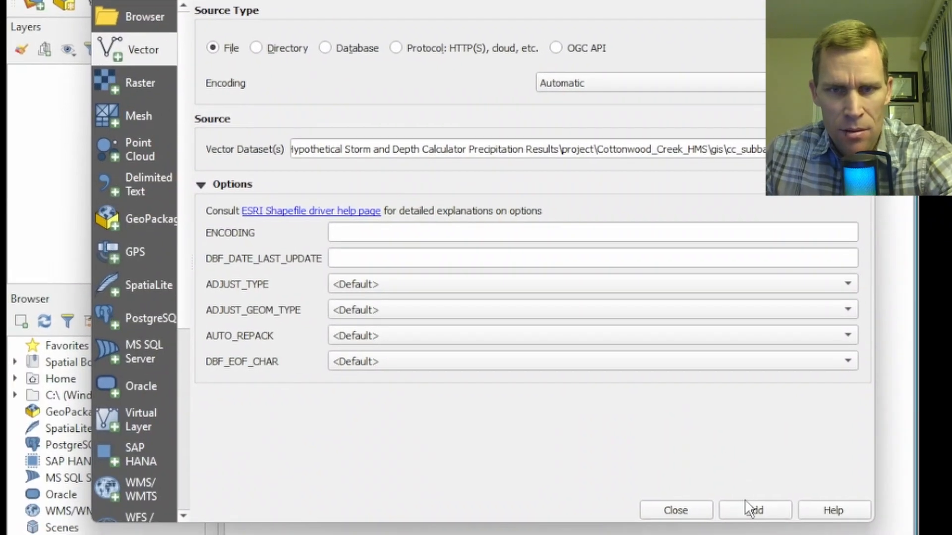
left_click(751, 508)
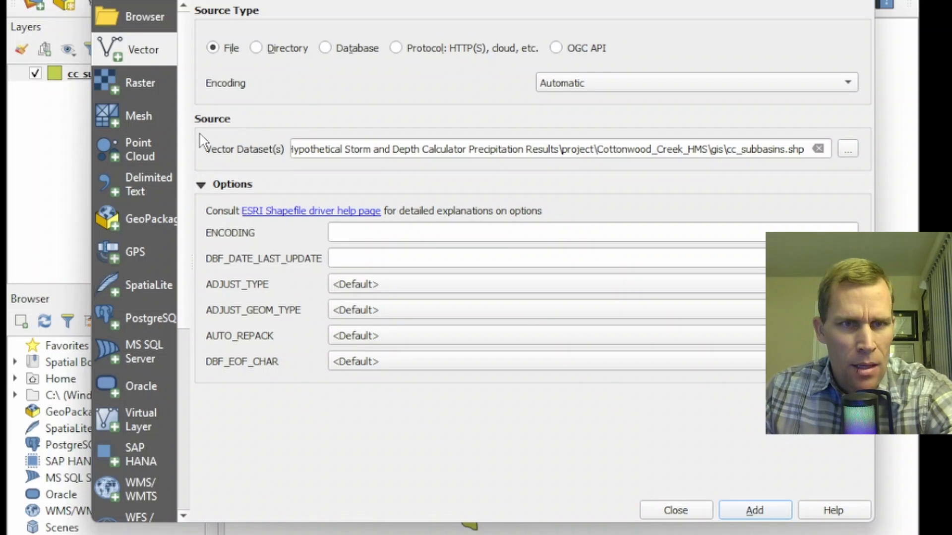
- Add the CottonwoodCkSubbasins.shp shapefile from the same gis folder as a second vector layer
left_click(849, 149)
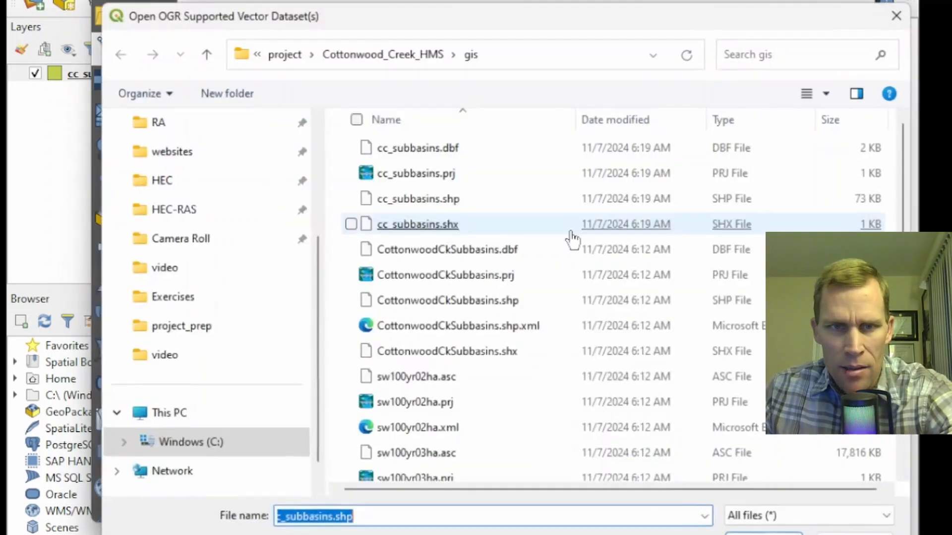
double_click(435, 303)
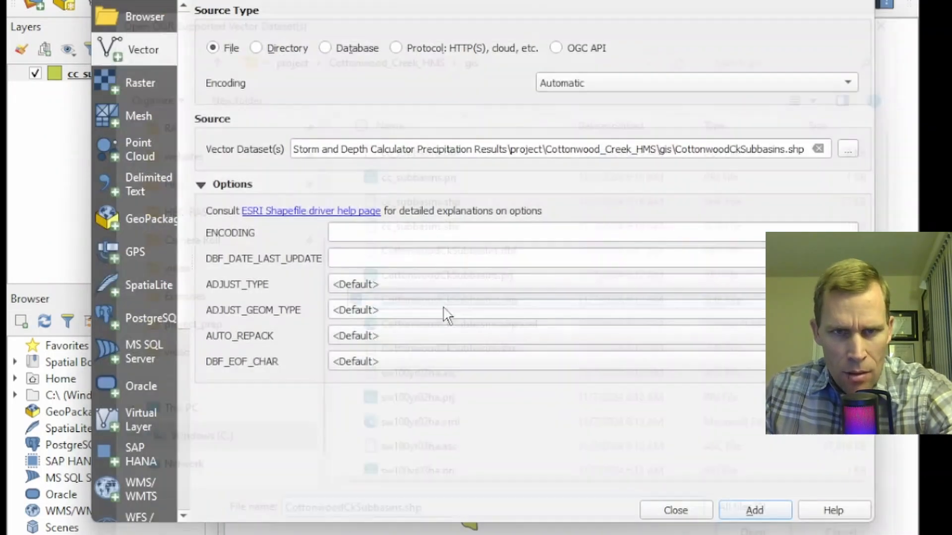
left_click(741, 513)
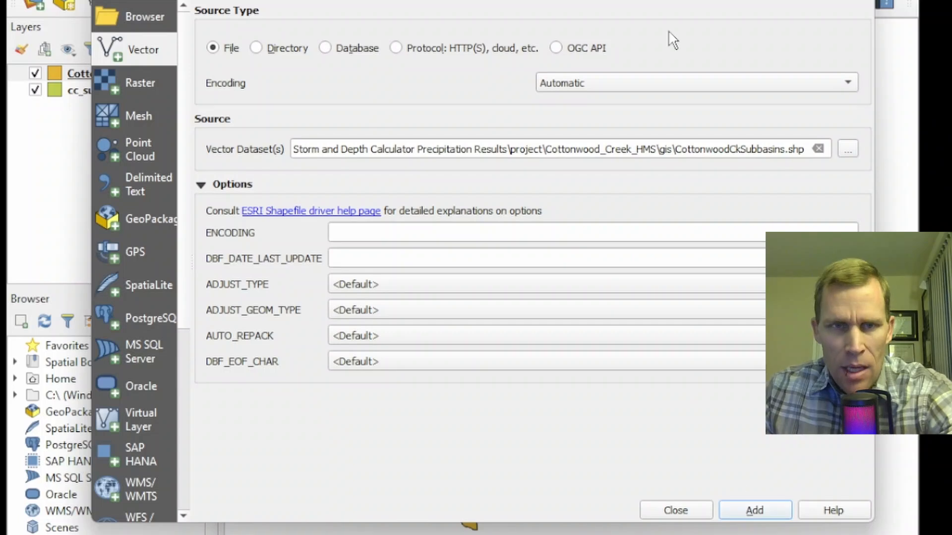
left_click_drag(379, 1, 664, 24)
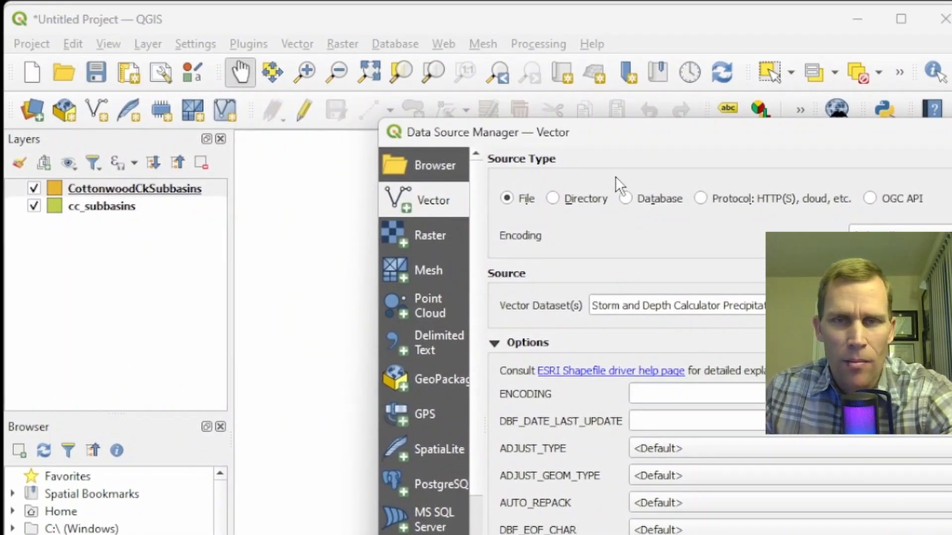
left_click_drag(695, 144, 406, 35)
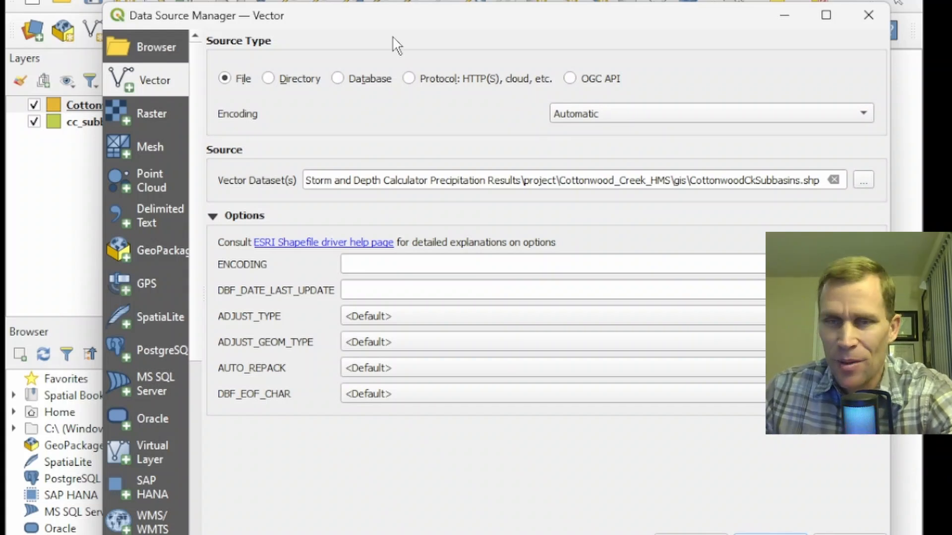
- Add the sw100yr06ha.asc raster from the Cottonwood_Creek_HMS data folder and close the data source manager
left_click(152, 117)
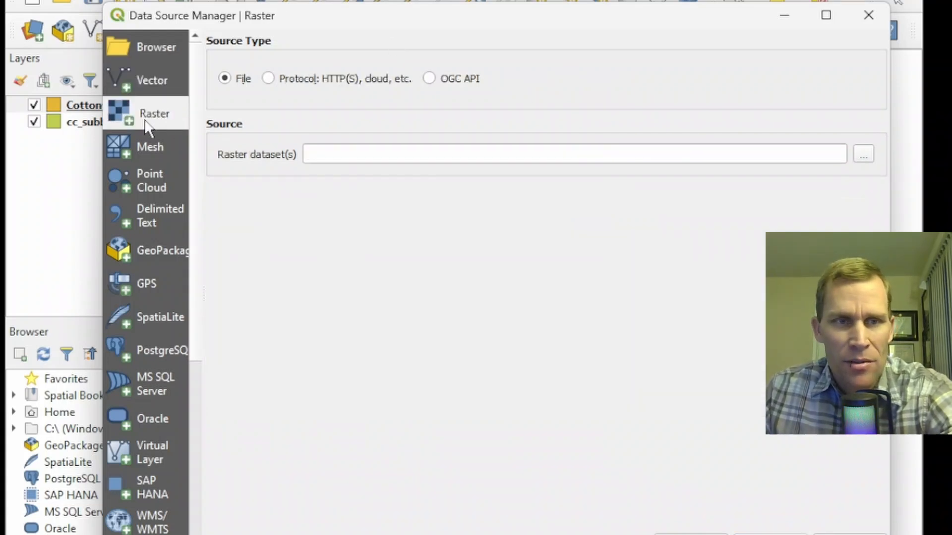
left_click(871, 153)
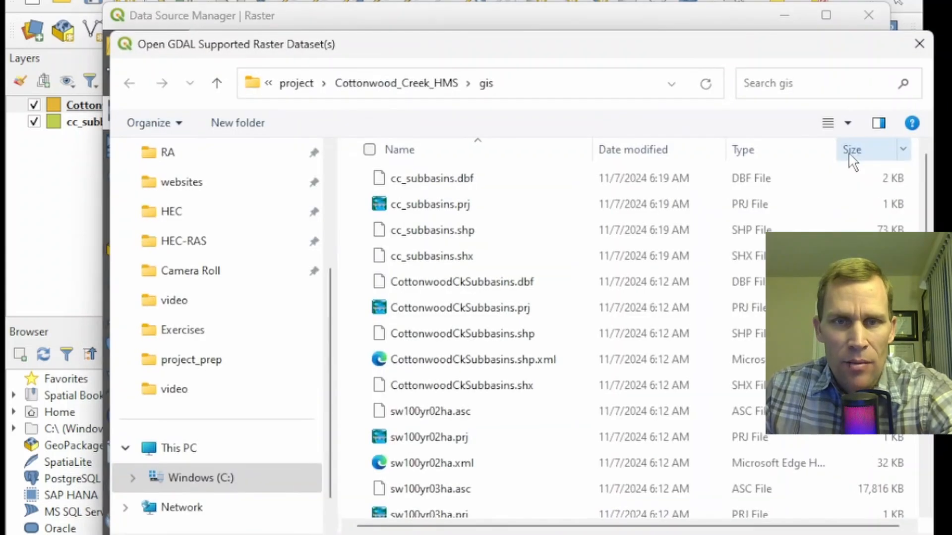
left_click(419, 88)
double_click(406, 211)
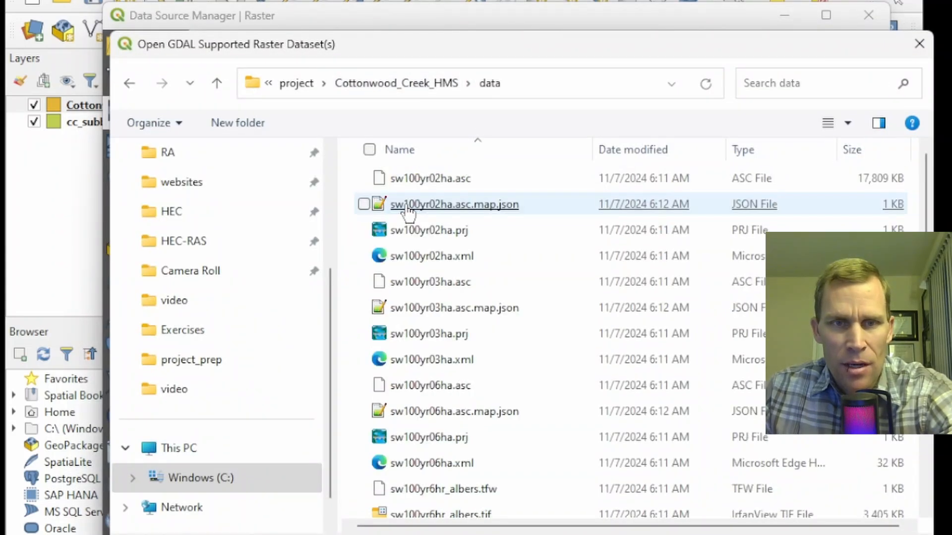
left_click(434, 390)
double_click(434, 389)
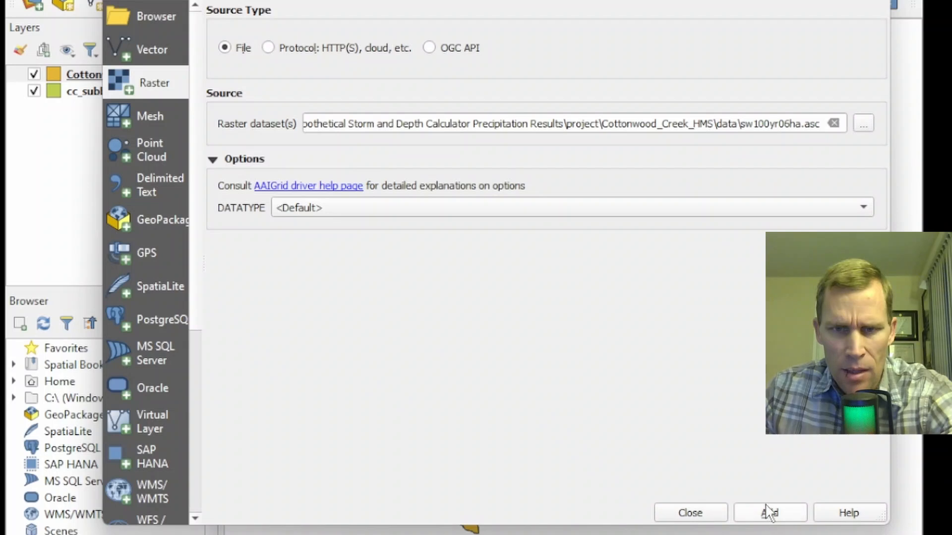
left_click(768, 512)
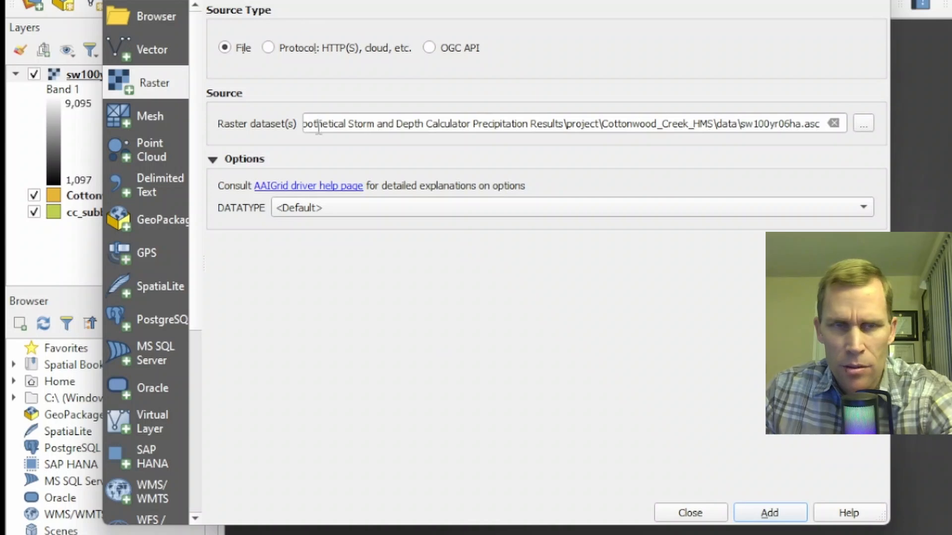
left_click(690, 514)
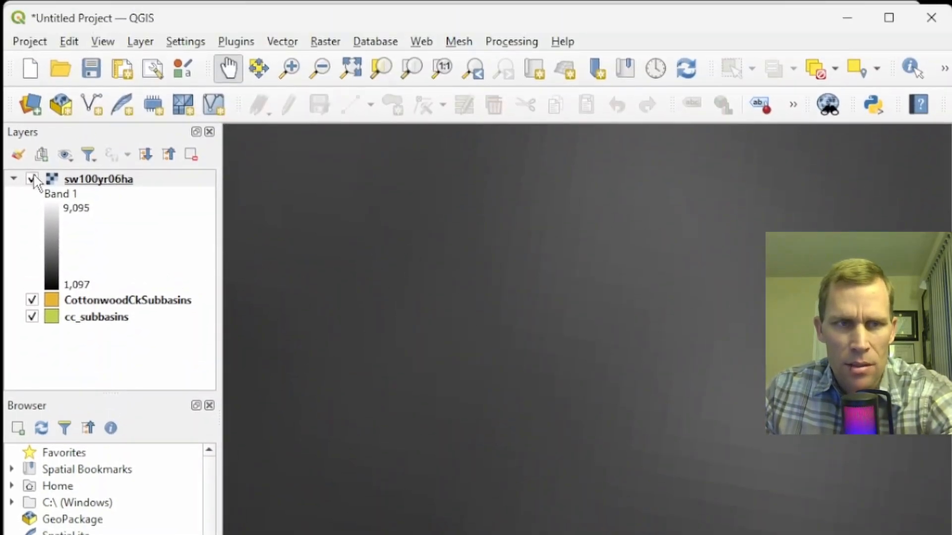
- Move the sw100yr06ha raster layer below the two subbasin layers in the layer order
left_click(30, 180)
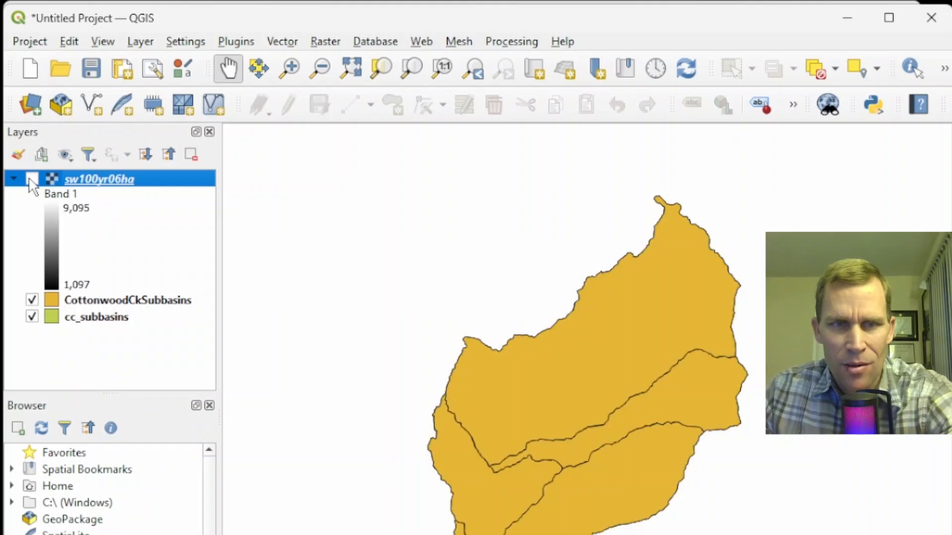
left_click(32, 179)
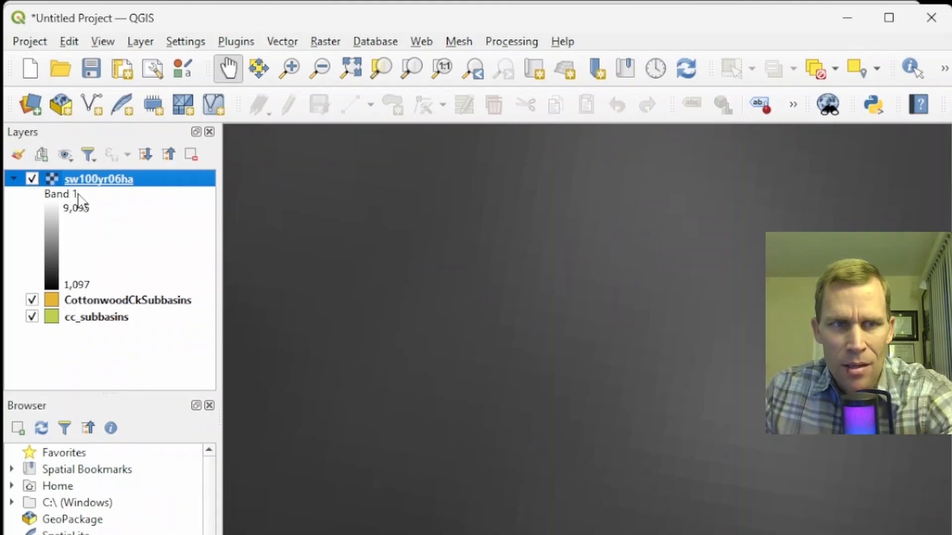
mouse_move(90, 189)
left_mouse_down()
mouse_move(106, 278)
mouse_move(105, 330)
mouse_move(98, 327)
left_mouse_up()
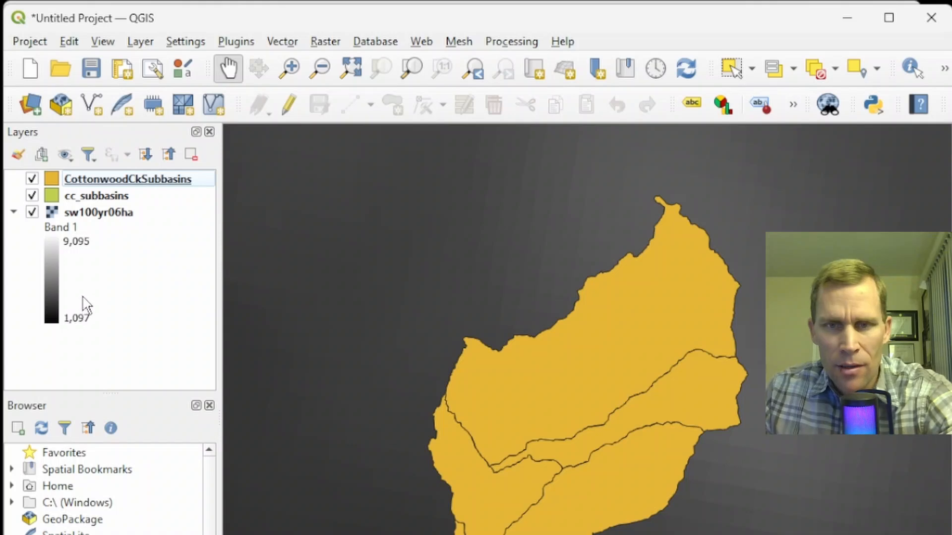
- Compare the two subbasin layers, then remove the cc_subbasins layer from the project
left_click(33, 113)
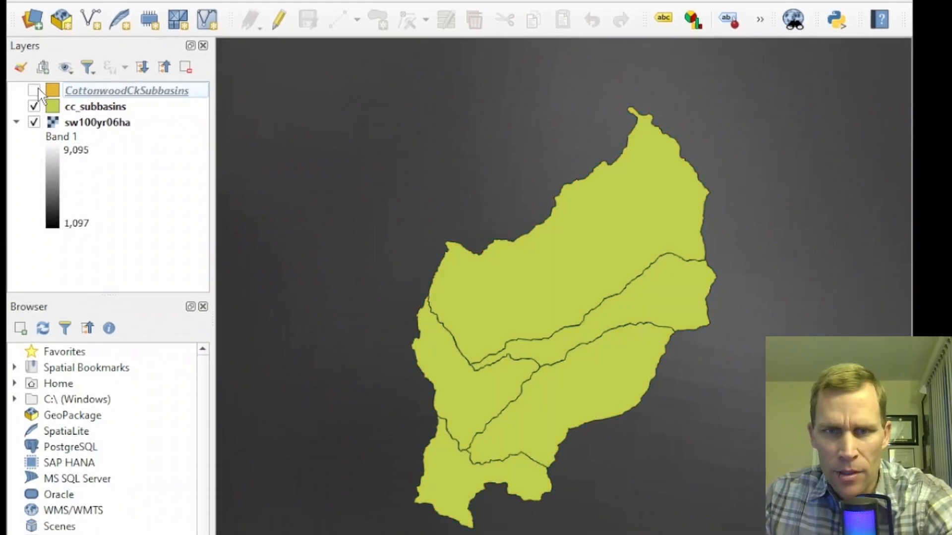
left_click(38, 88)
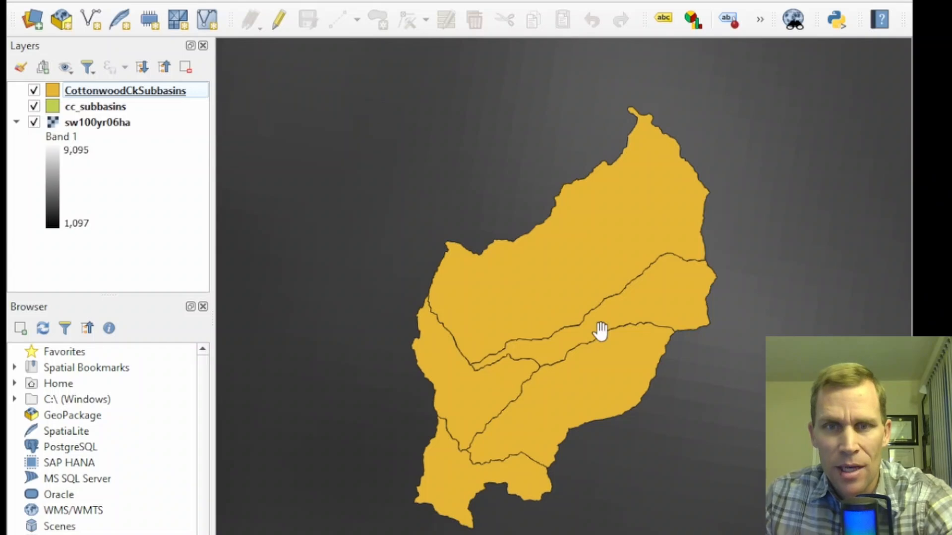
left_click_drag(683, 381, 576, 349)
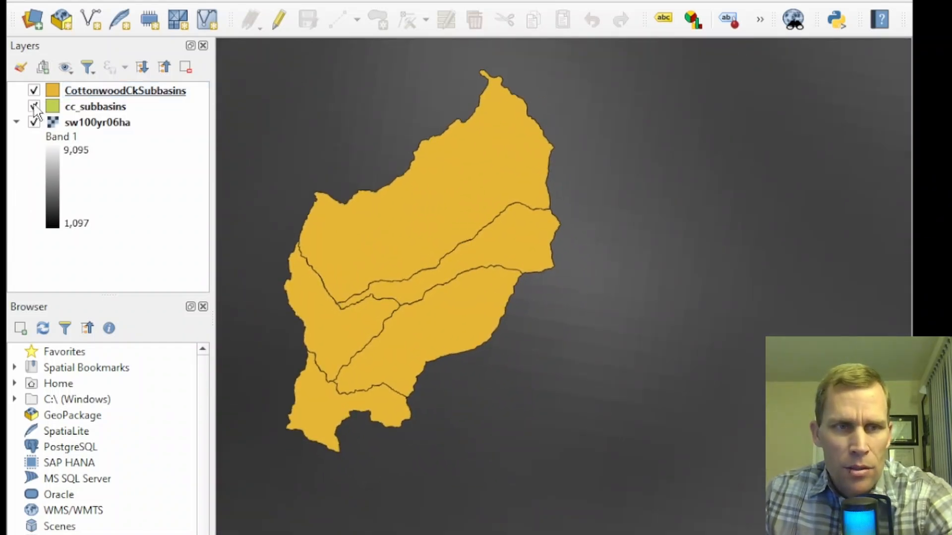
left_click(89, 107)
left_click(186, 67)
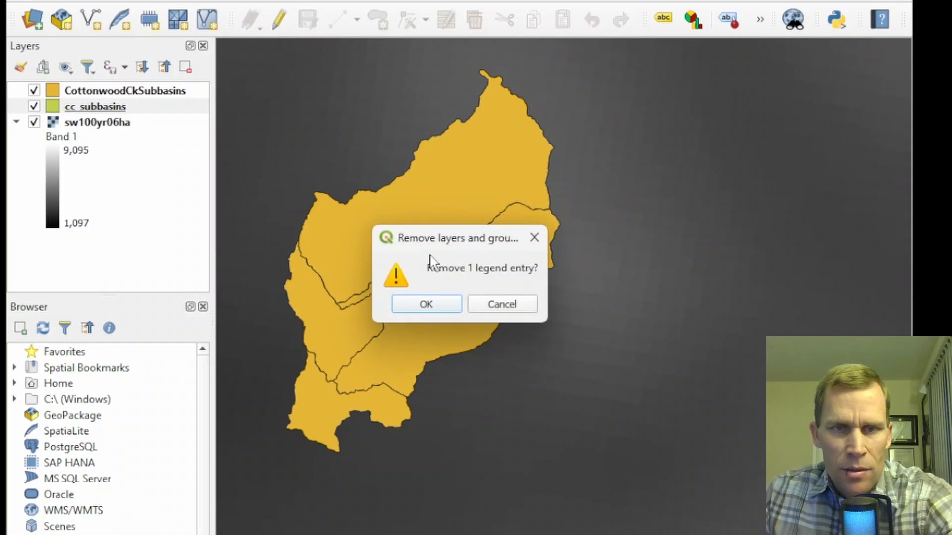
left_click(453, 309)
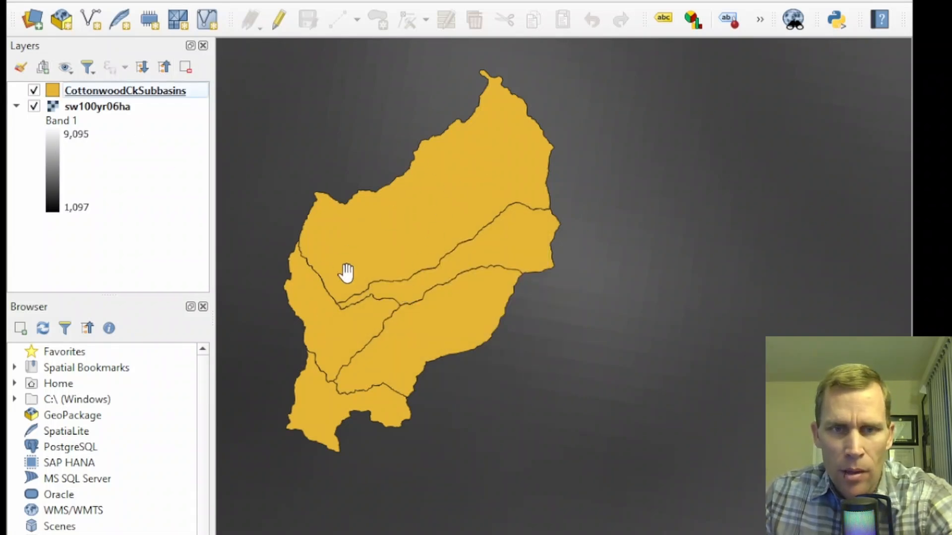
- Style the CottonwoodCkSubbasins layer with the outline red symbol in its layer properties
right_click(76, 89)
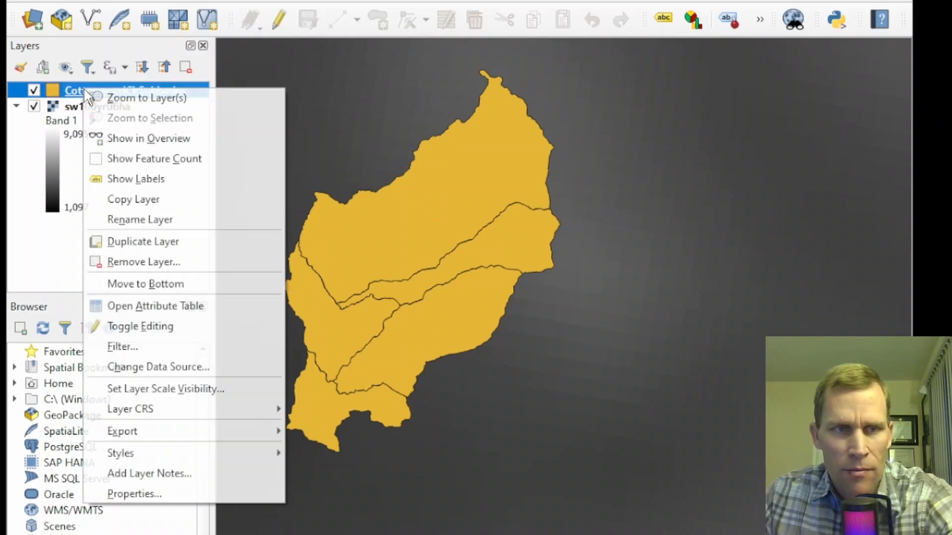
left_click(134, 492)
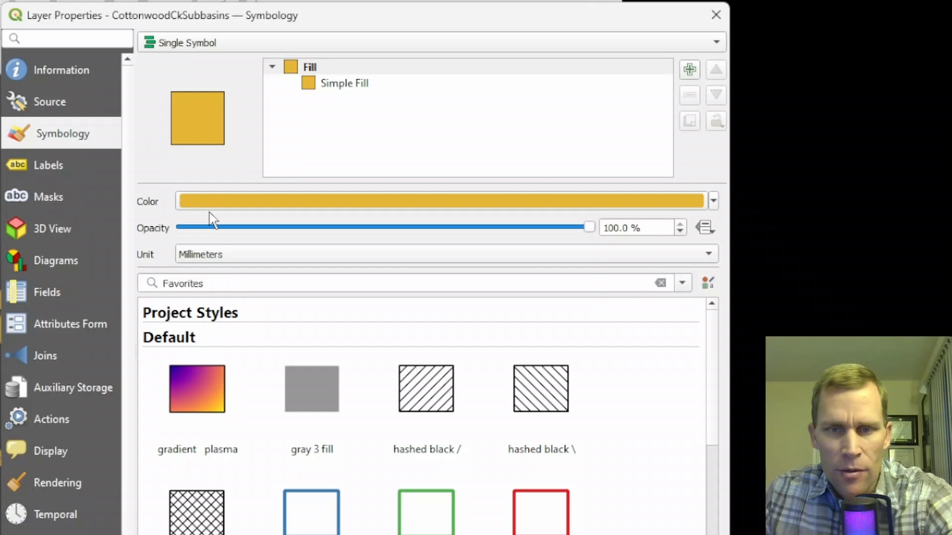
left_click(534, 525)
left_click(613, 512)
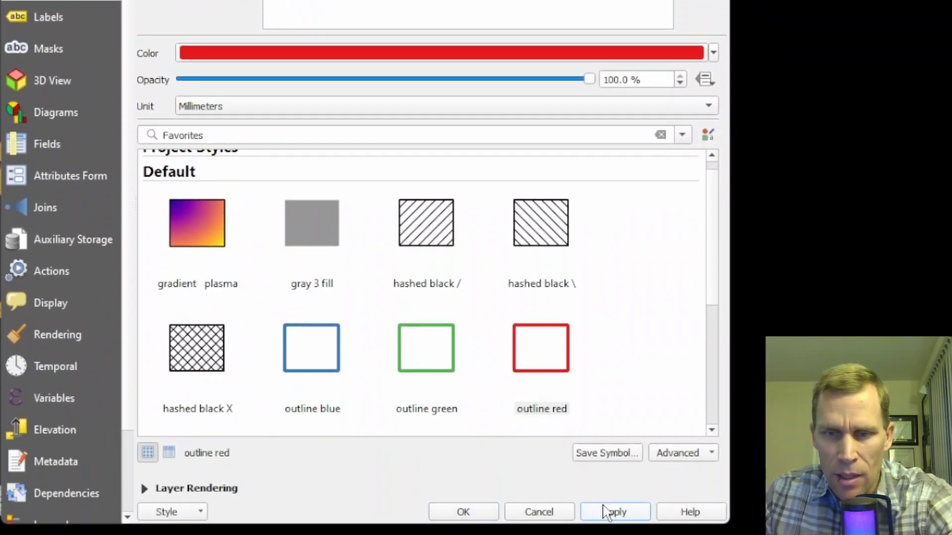
left_click(479, 512)
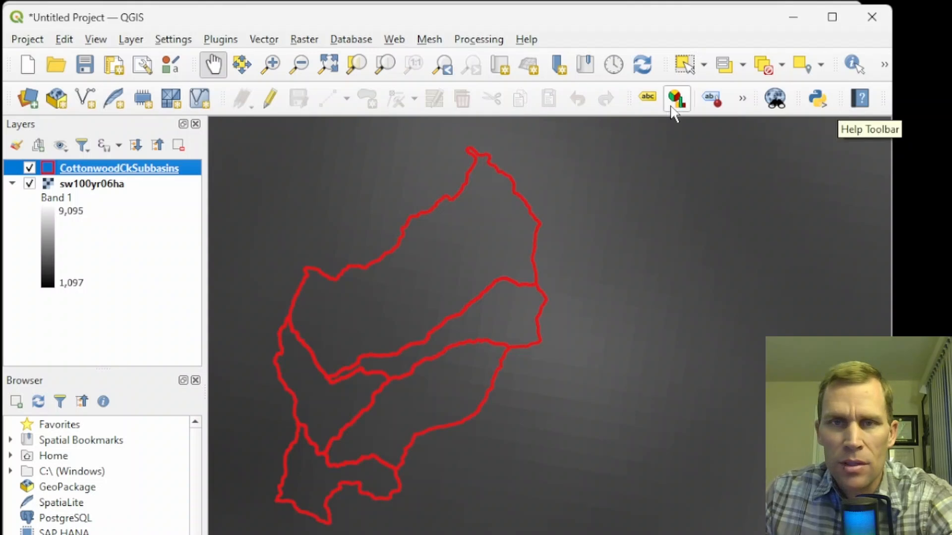
- Open the Processing Toolbox and search it for zonal statistics
left_click(884, 64)
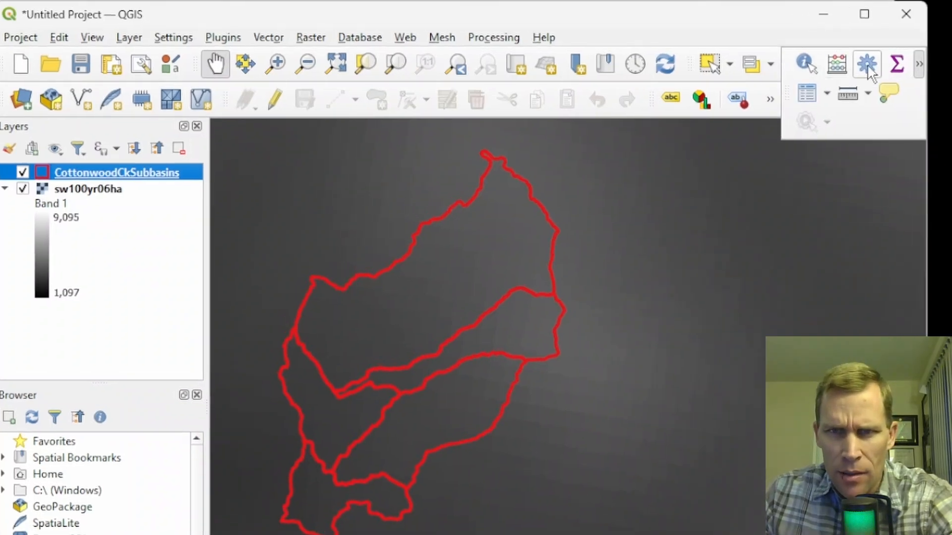
left_click(839, 65)
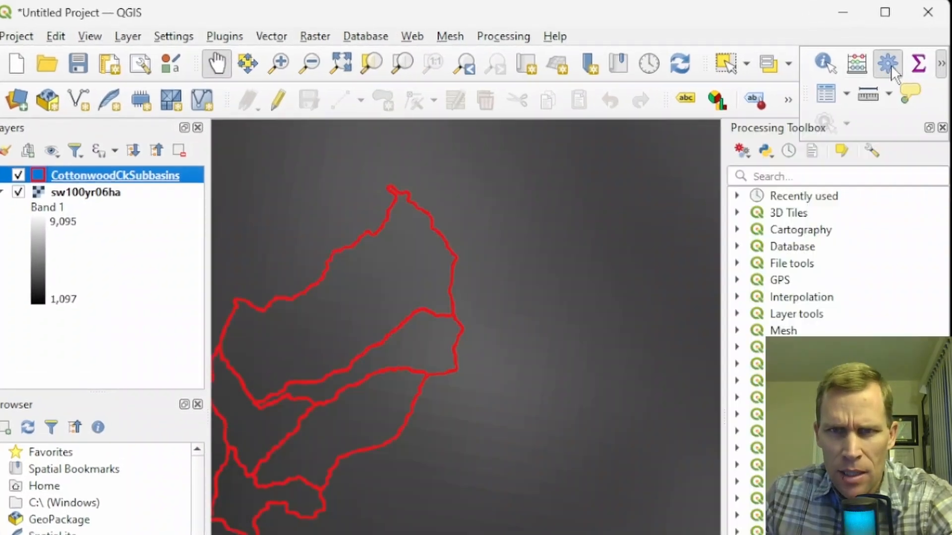
left_click(806, 175)
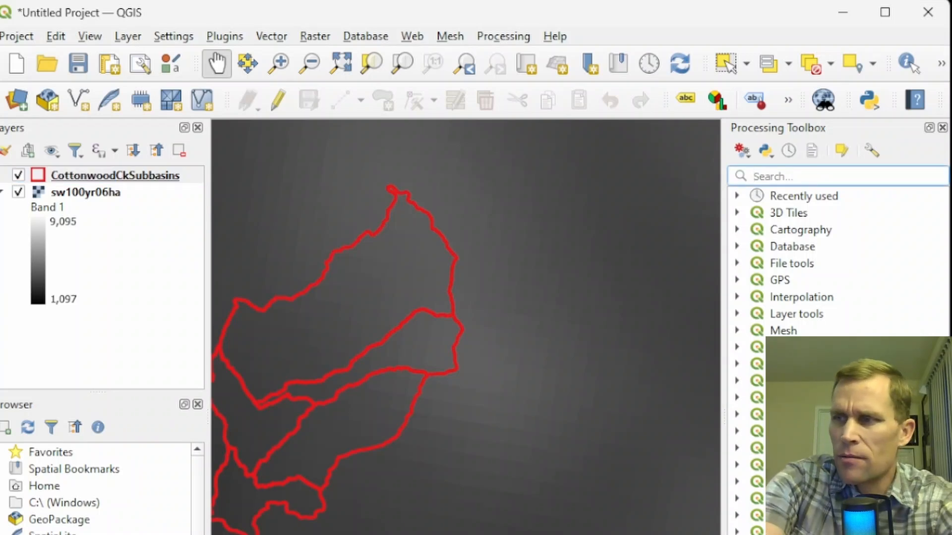
type("zonal sta")
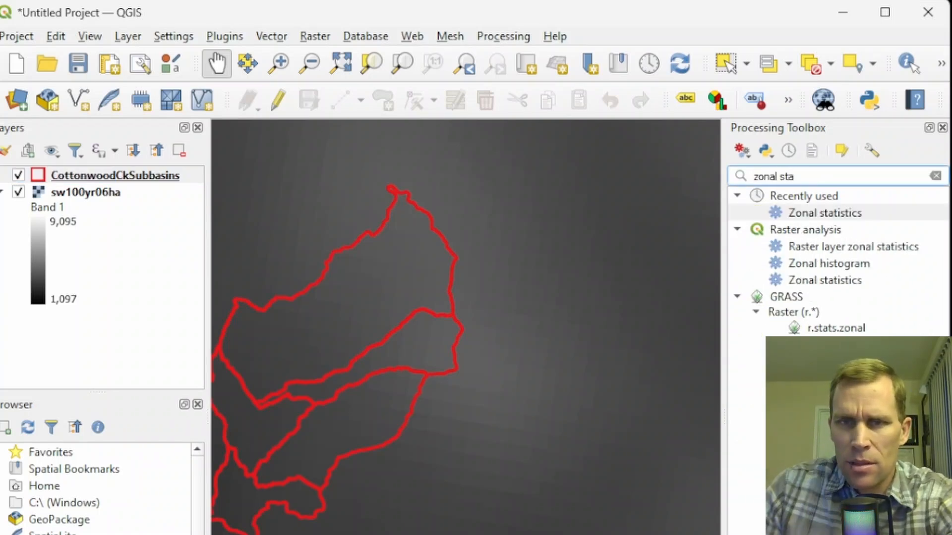
- Open the Zonal statistics tool with CottonwoodCkSubbasins as input, sw100yr06ha as raster, and output column prefix 100YRDEPTH_
double_click(821, 216)
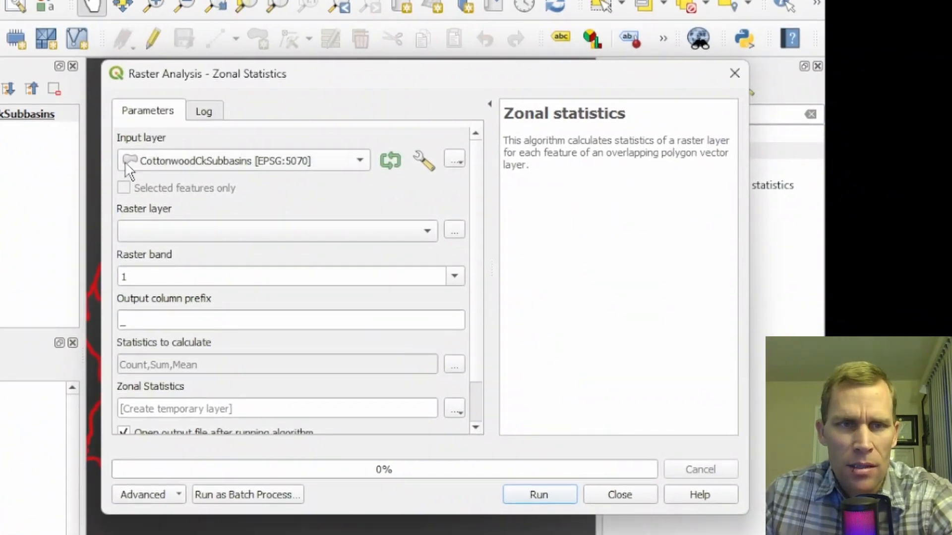
left_click(227, 164)
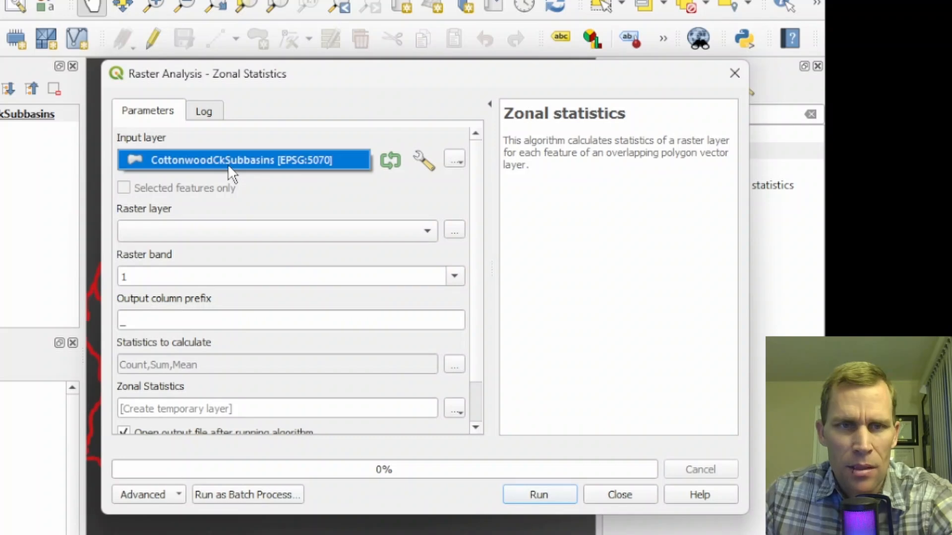
left_click(227, 165)
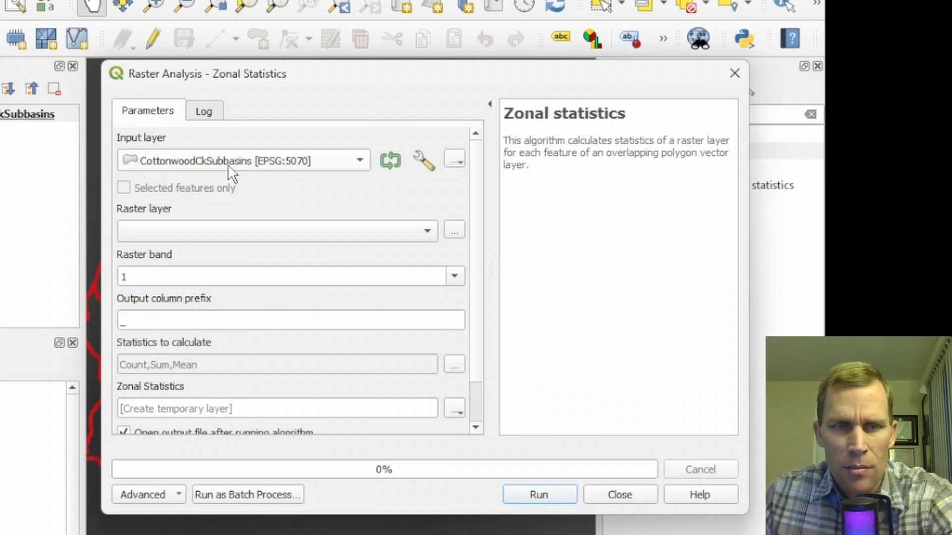
left_click(230, 237)
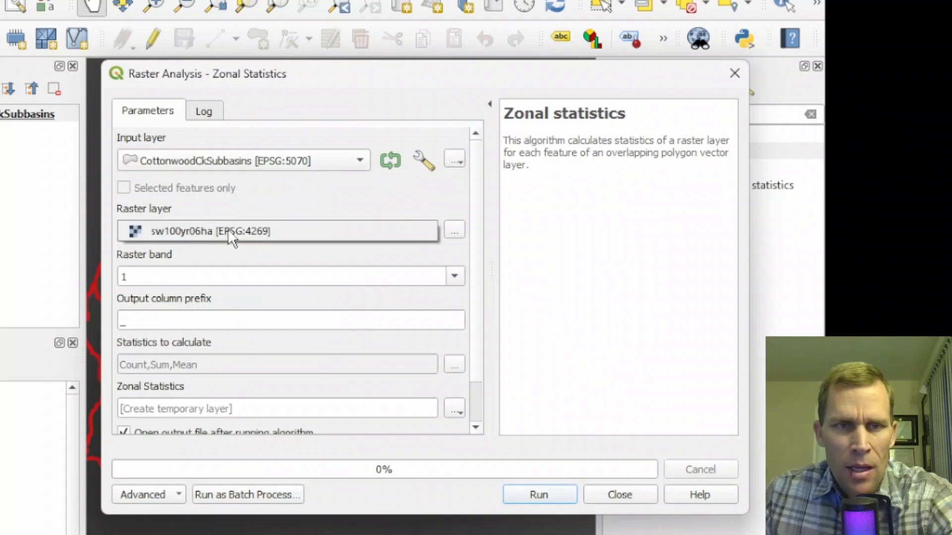
left_click(197, 231)
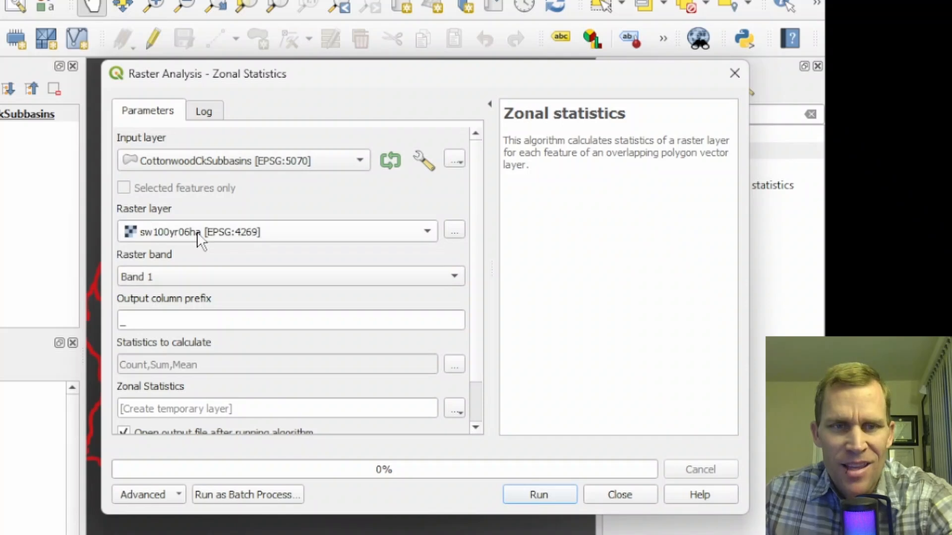
left_click_drag(234, 80, 309, 83)
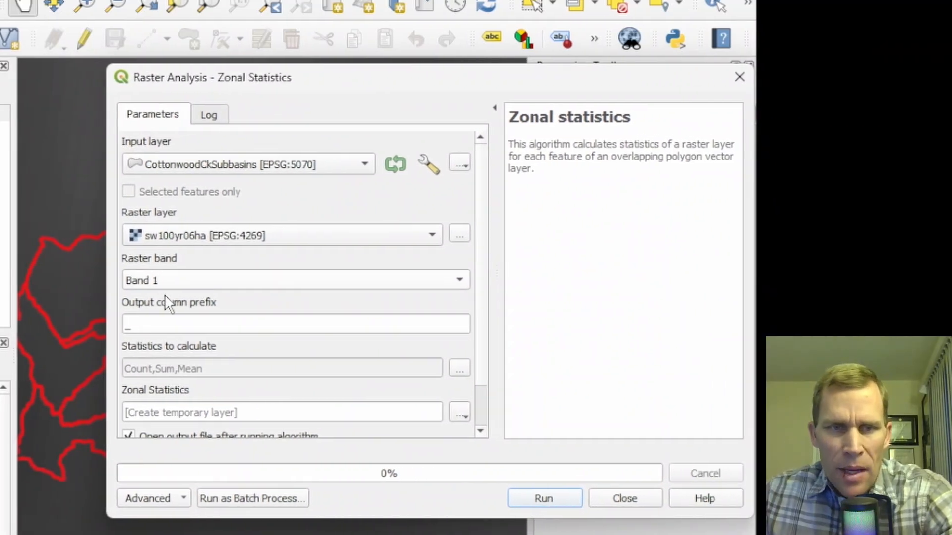
left_click(125, 324)
type("100YRDEPTH")
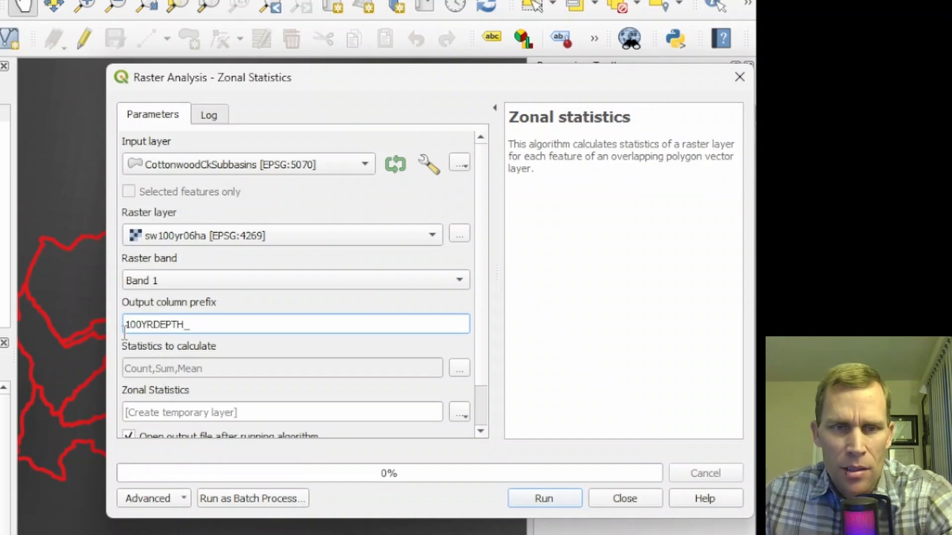
- Limit the statistics to calculate to Mean only, run the zonal statistics, and close the dialog
left_click(186, 366)
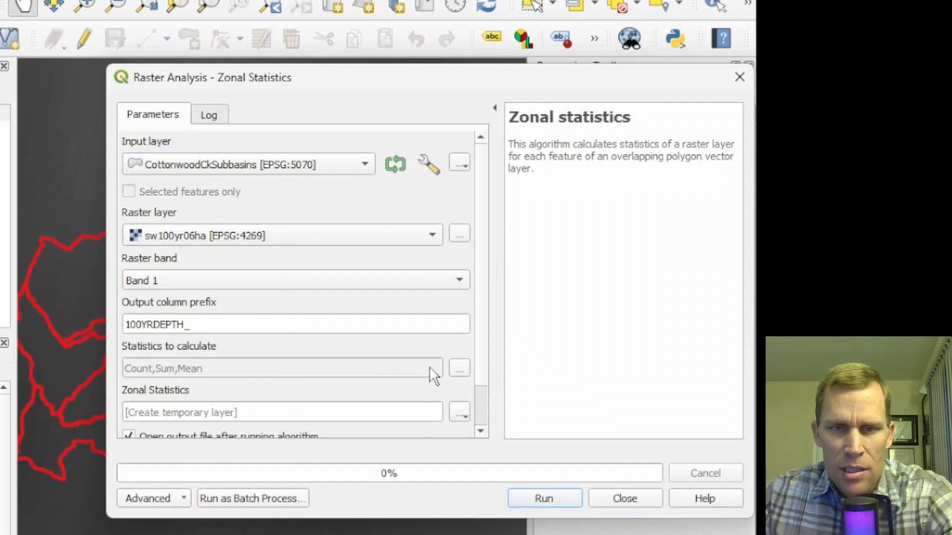
left_click(458, 369)
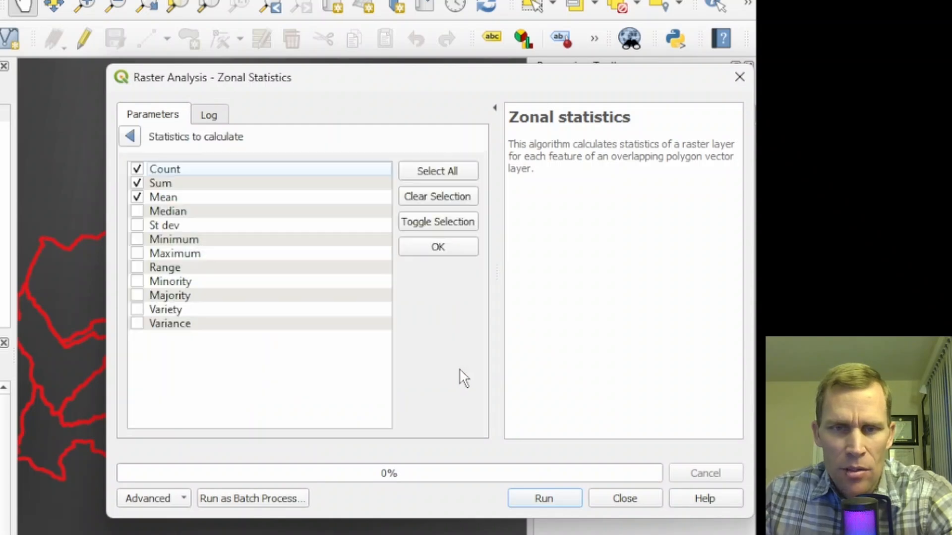
left_click(137, 183)
left_click(137, 169)
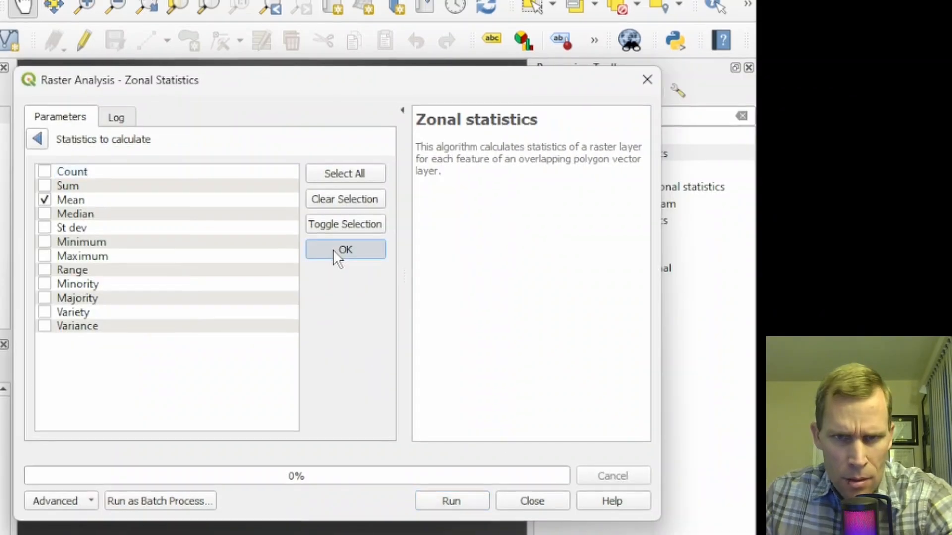
left_click(337, 254)
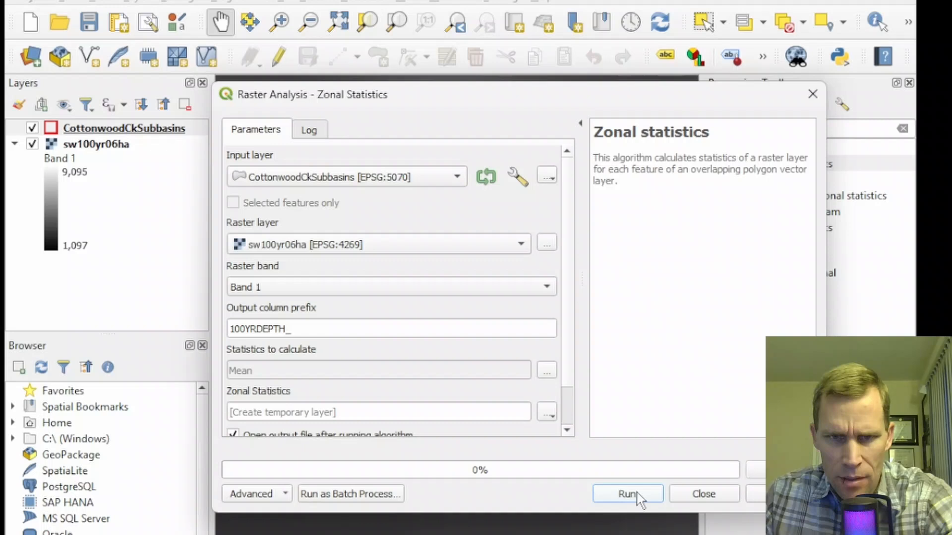
left_click(628, 495)
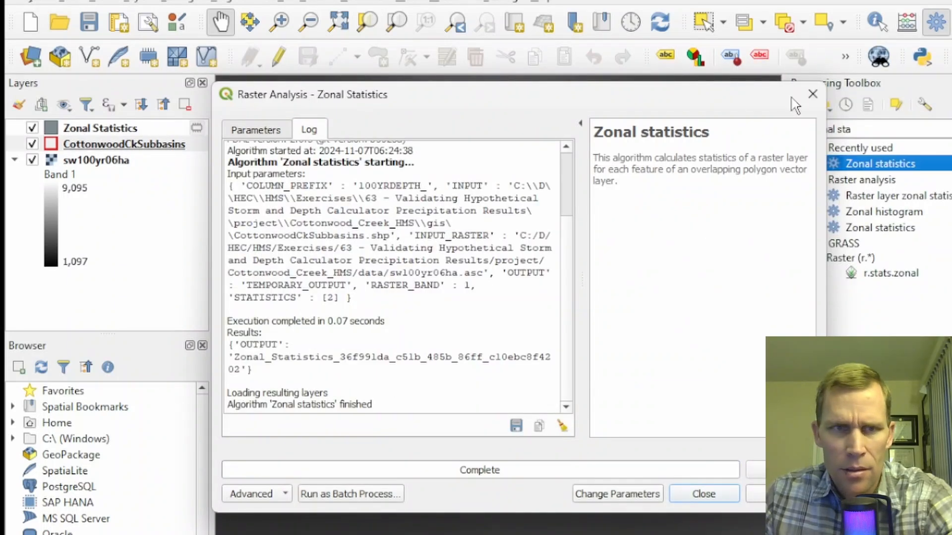
left_click(811, 95)
- Open the Zonal Statistics layer's attribute table to review the subbasin mean depth values
right_click(74, 128)
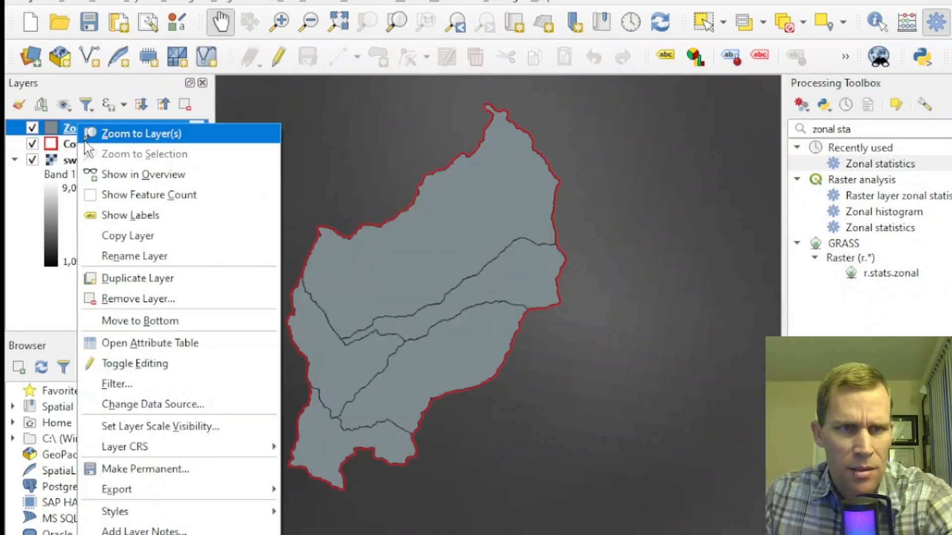
left_click(146, 342)
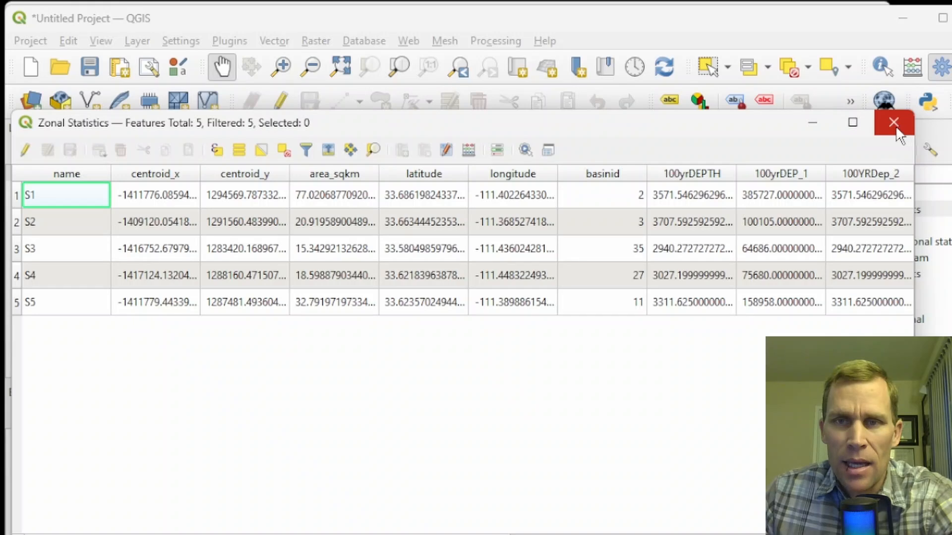
left_click(892, 124)
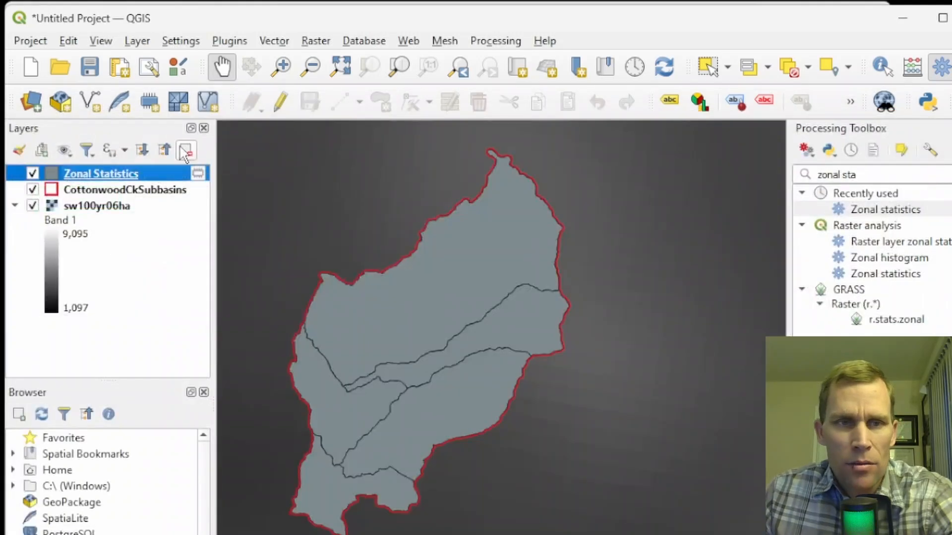
- Save the QGIS project as project in the Cottonwood_Creek_HMS gis folder
left_click(90, 68)
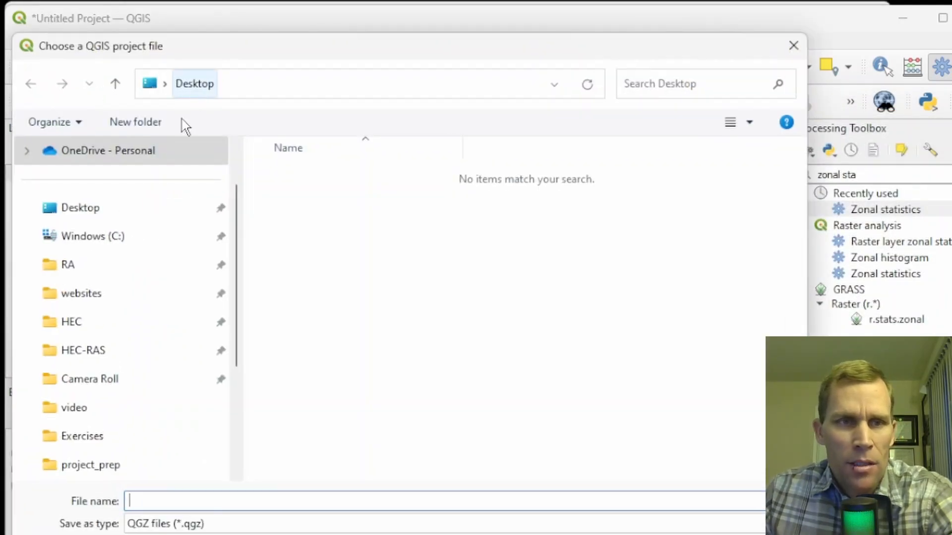
double_click(293, 166)
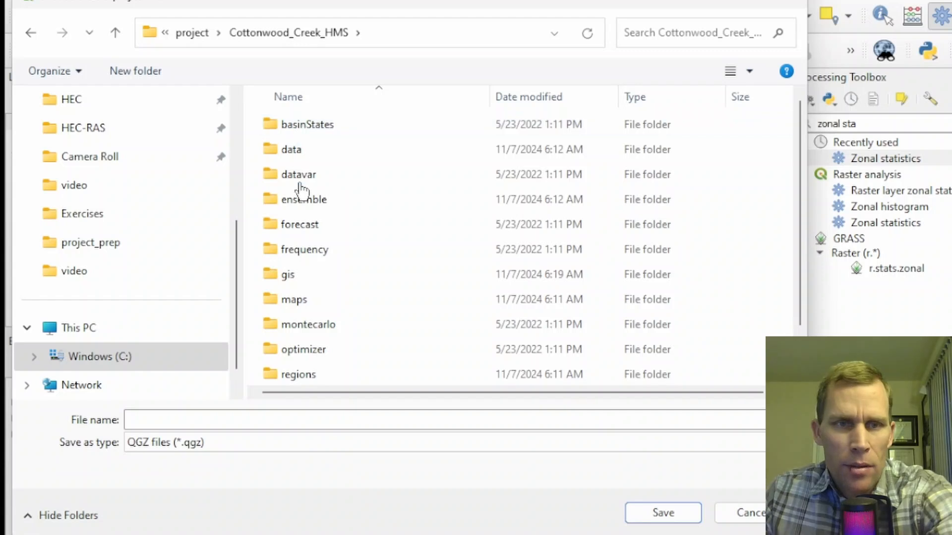
double_click(295, 276)
left_click(297, 420)
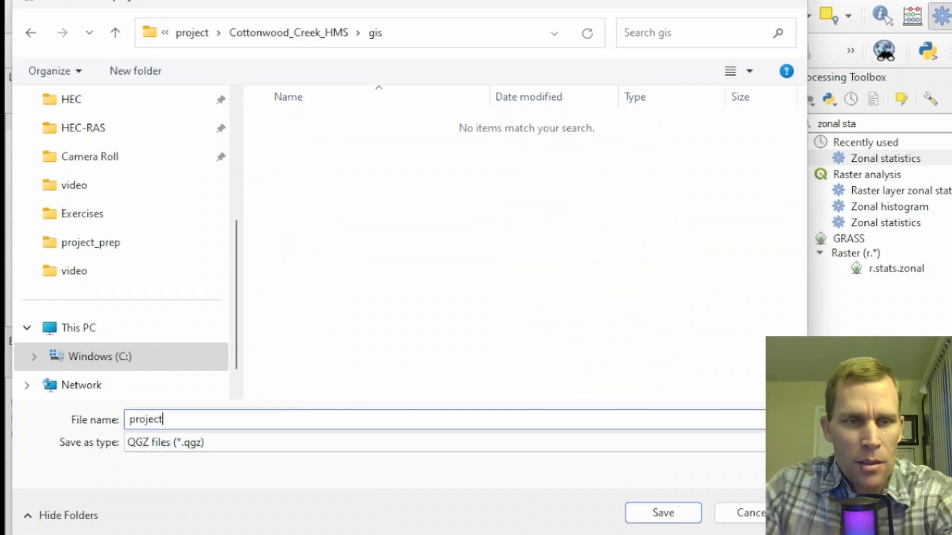
type("project")
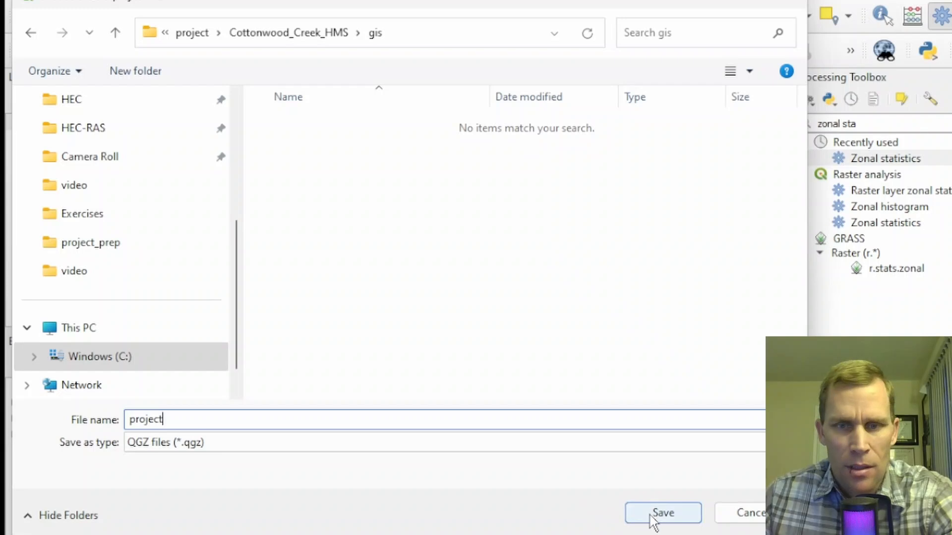
left_click(659, 514)
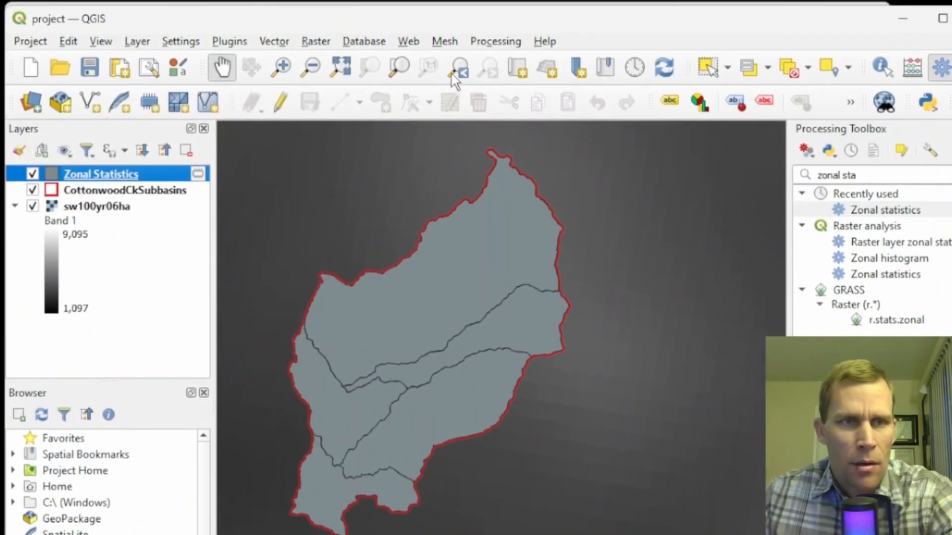
- Switch to HEC-HMS and check the expression calculator precision in the compute program settings
left_click(903, 14)
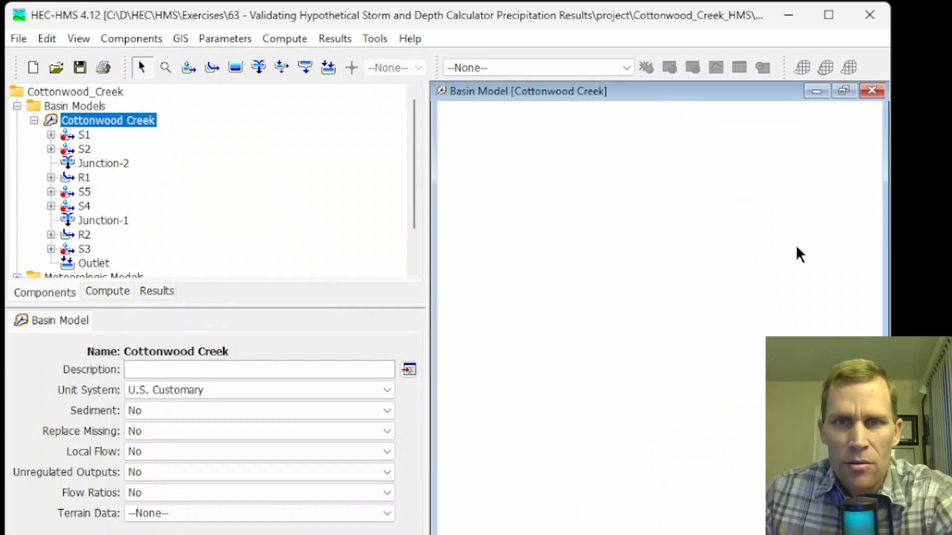
left_click(375, 40)
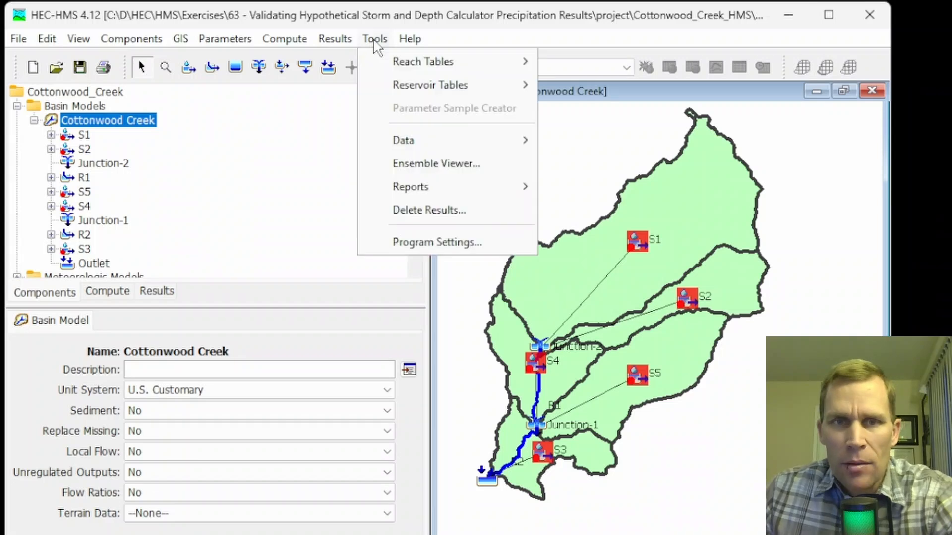
left_click(429, 242)
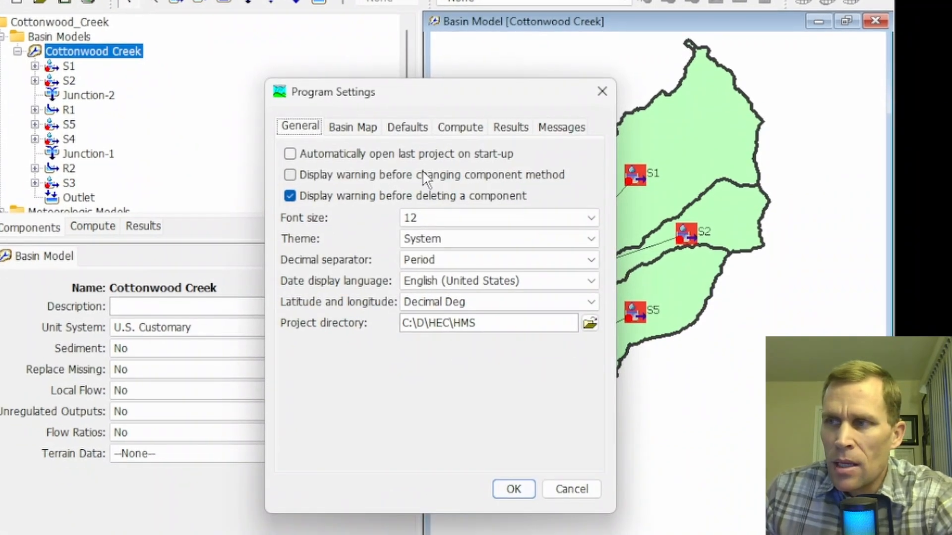
left_click(464, 130)
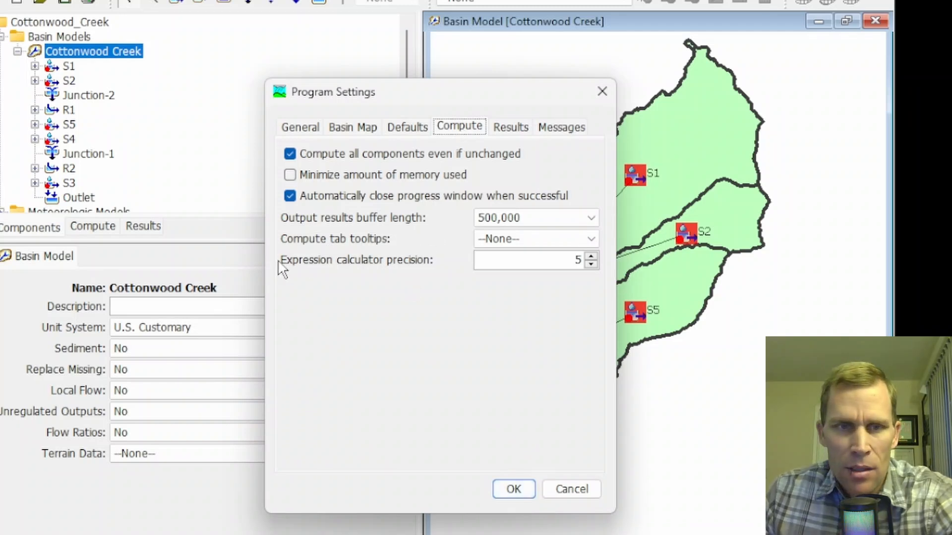
double_click(576, 260)
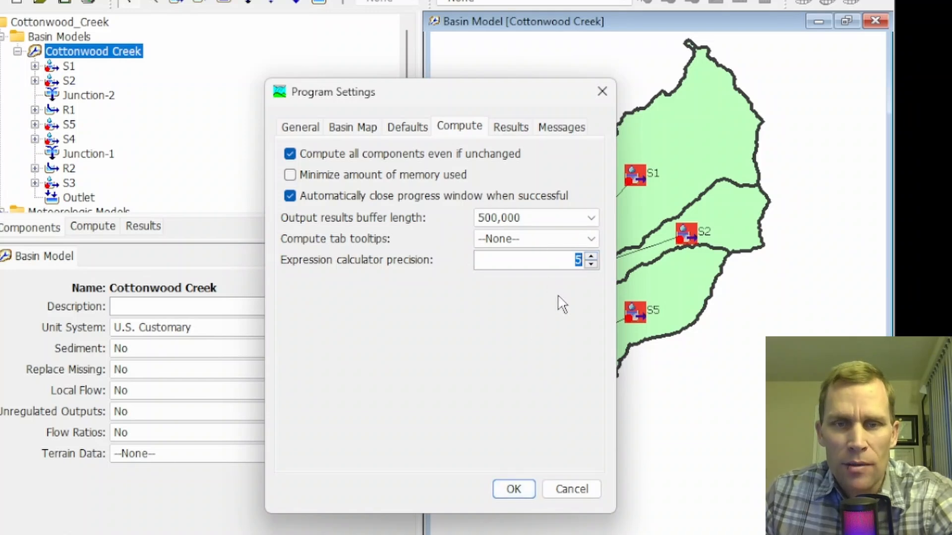
left_click(513, 489)
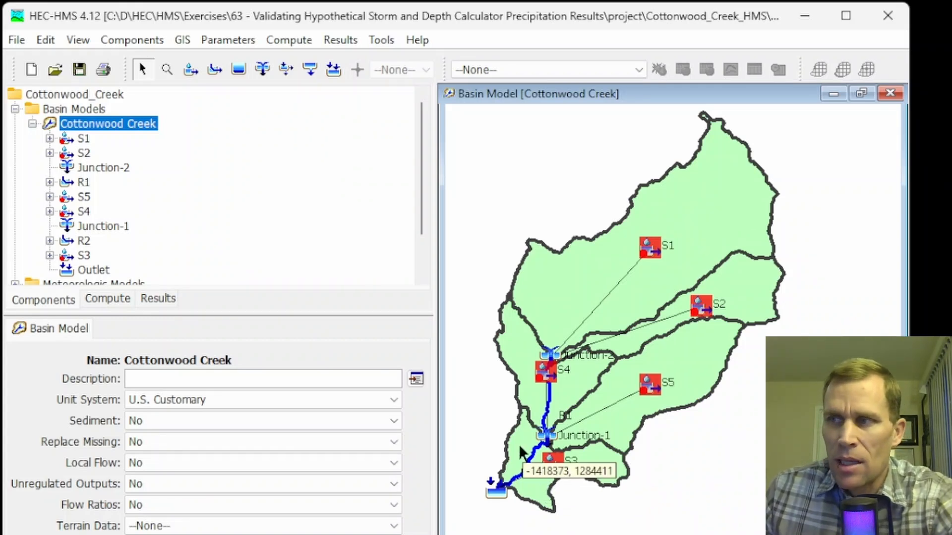
- Open the Frequency Storm of the A14_100yr - Frequency Depth met model and launch its Frequency Precipitation Calculator
left_click(32, 124)
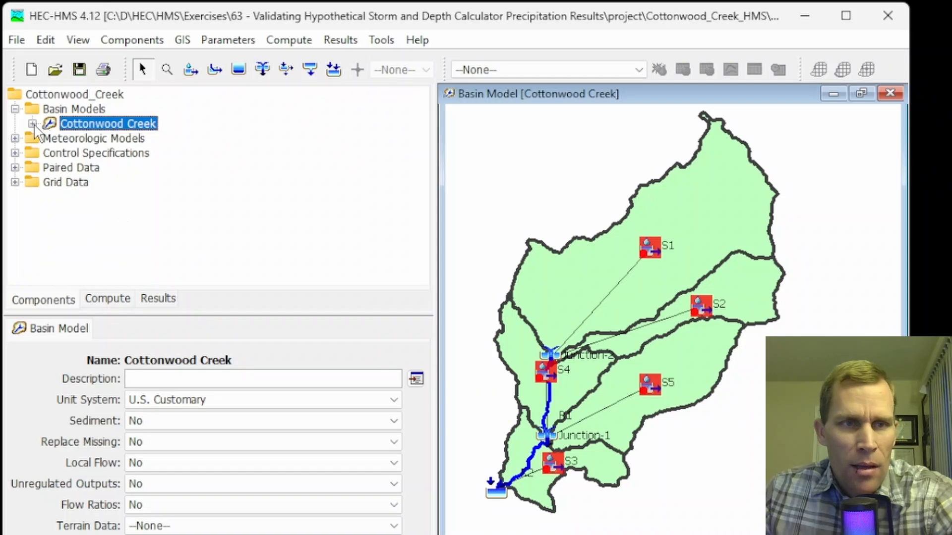
left_click(15, 139)
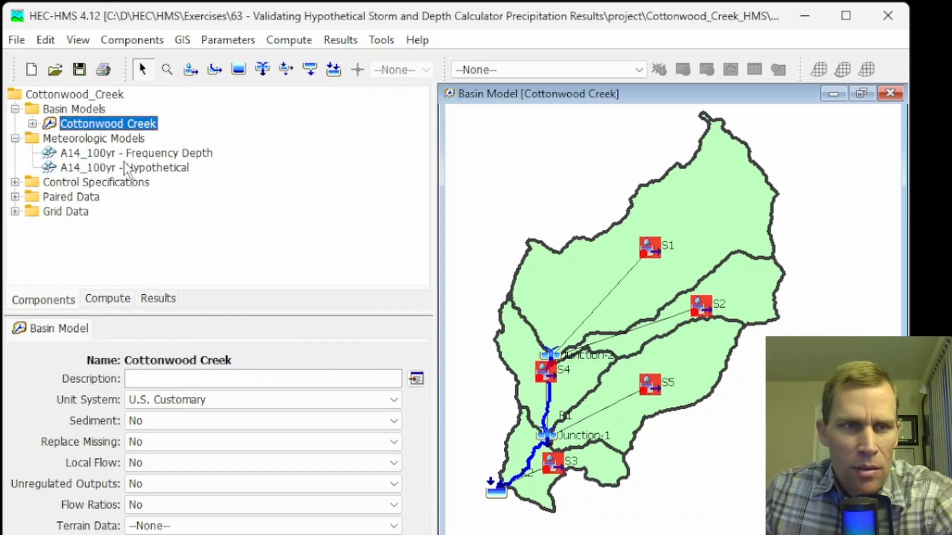
double_click(144, 158)
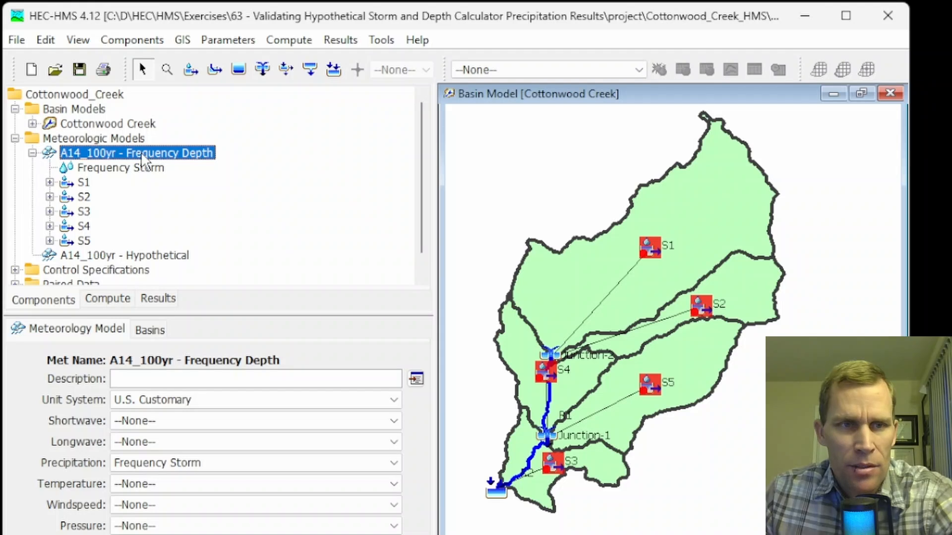
left_click(124, 169)
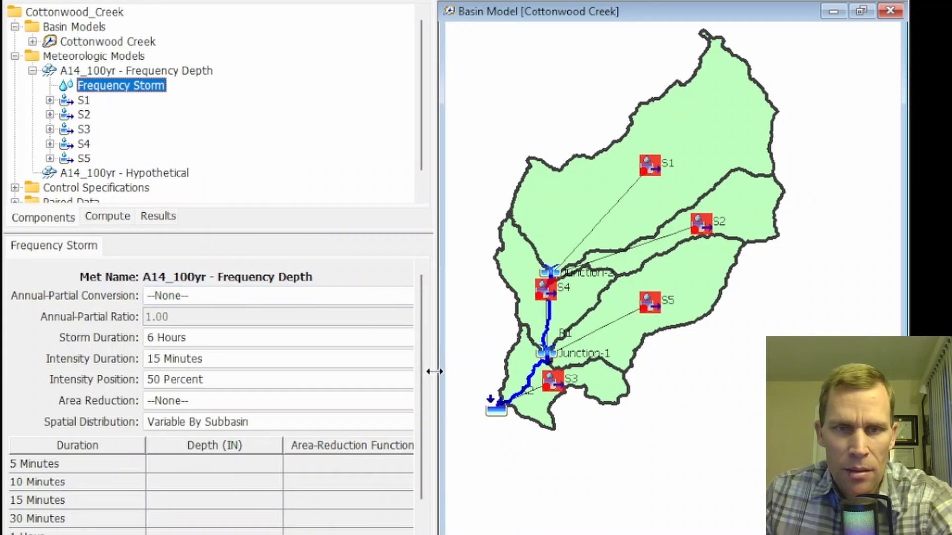
left_click_drag(434, 372, 510, 382)
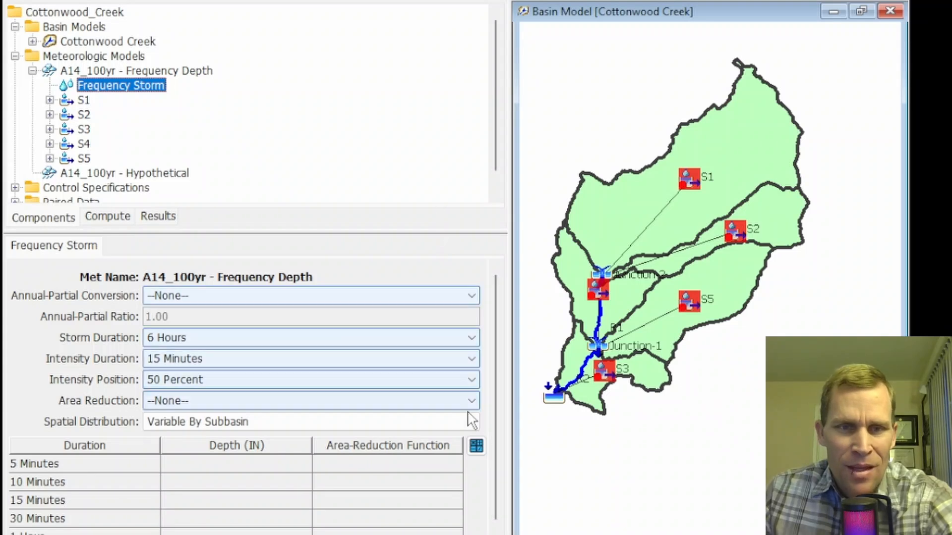
left_click(477, 446)
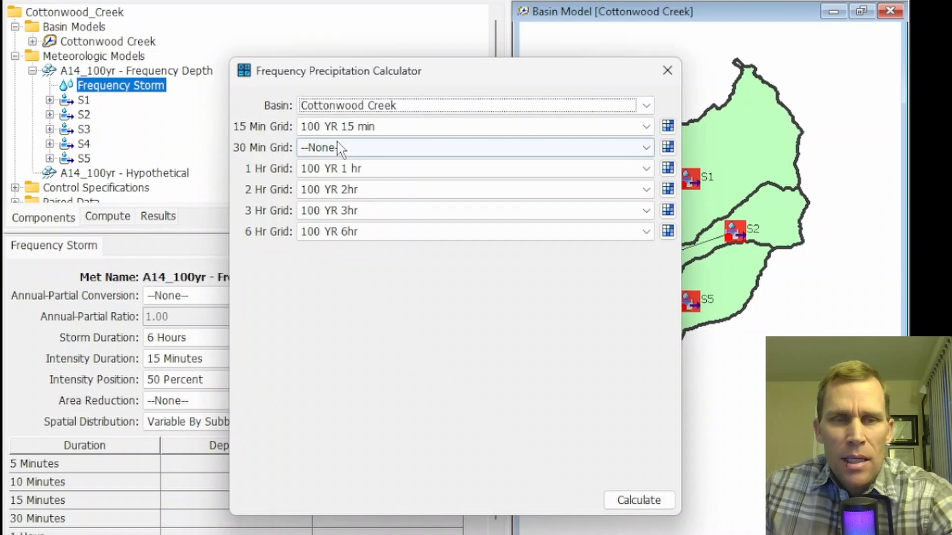
- Review which precipitation-frequency grids can be assigned to the 15 Min, 30 Min and 1 Hr durations in the calculator
left_click(378, 132)
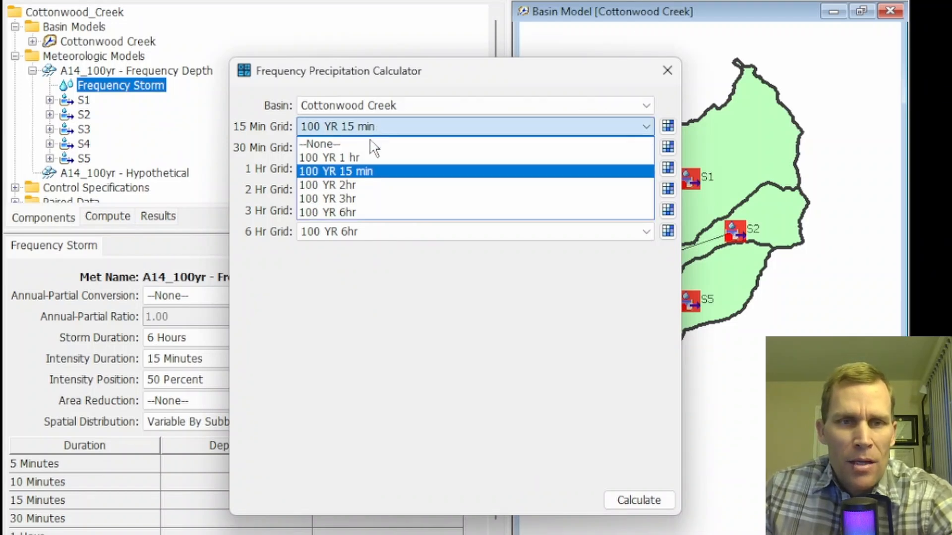
left_click(373, 143)
left_click(369, 168)
left_click(367, 186)
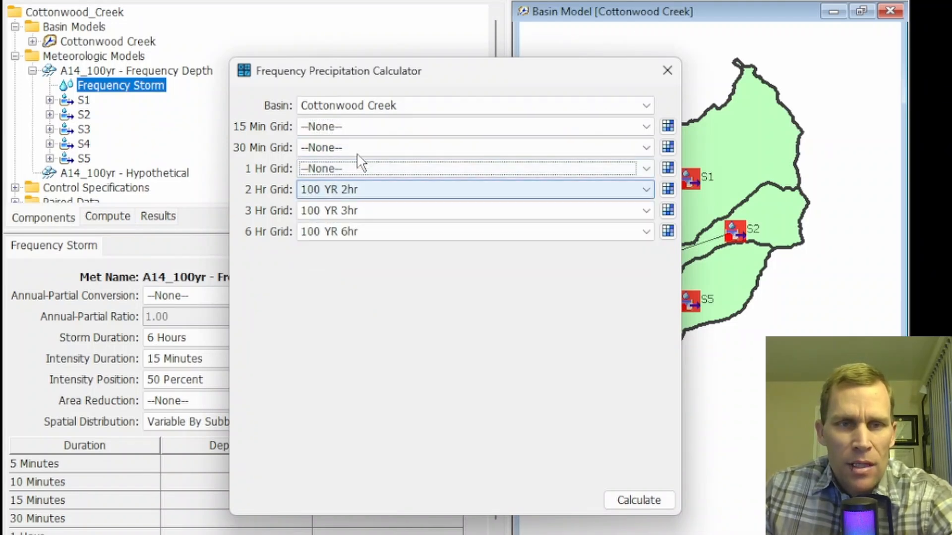
left_click(358, 127)
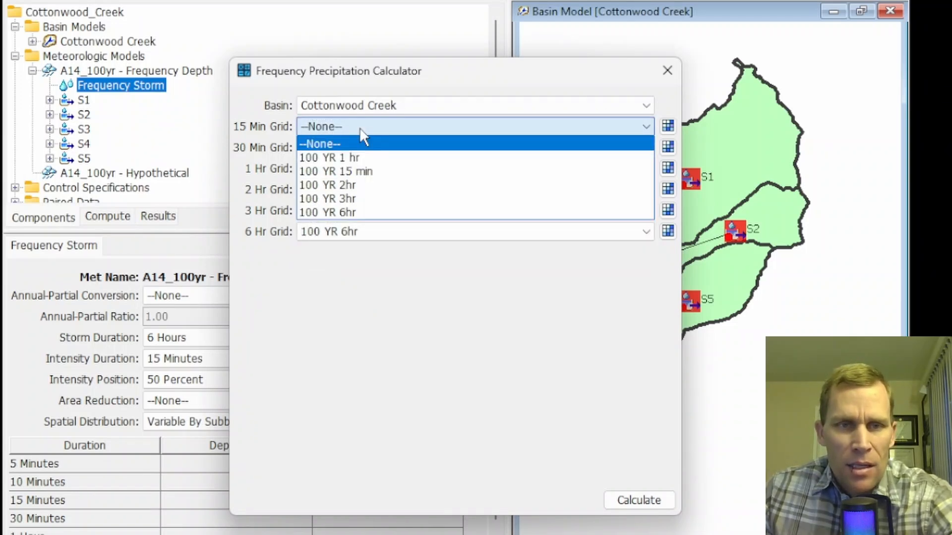
left_click(365, 172)
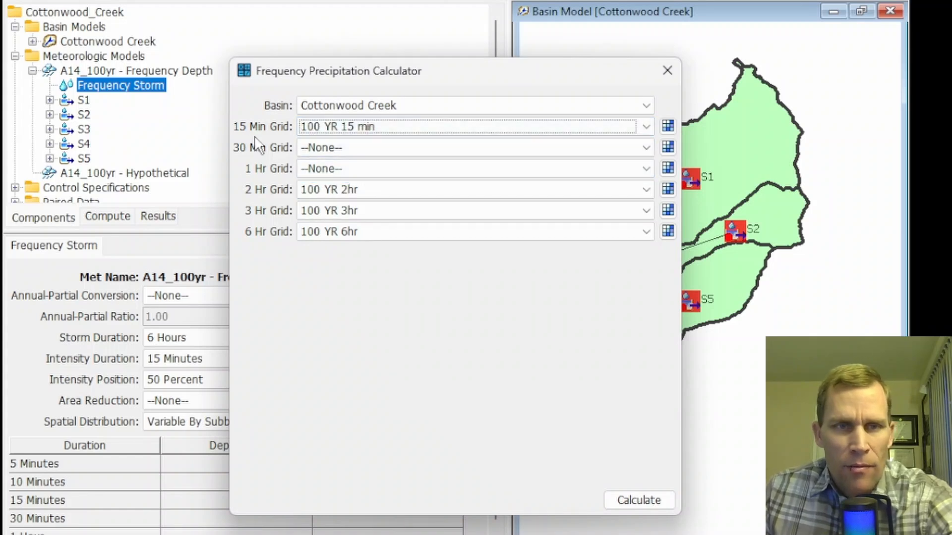
left_click(356, 149)
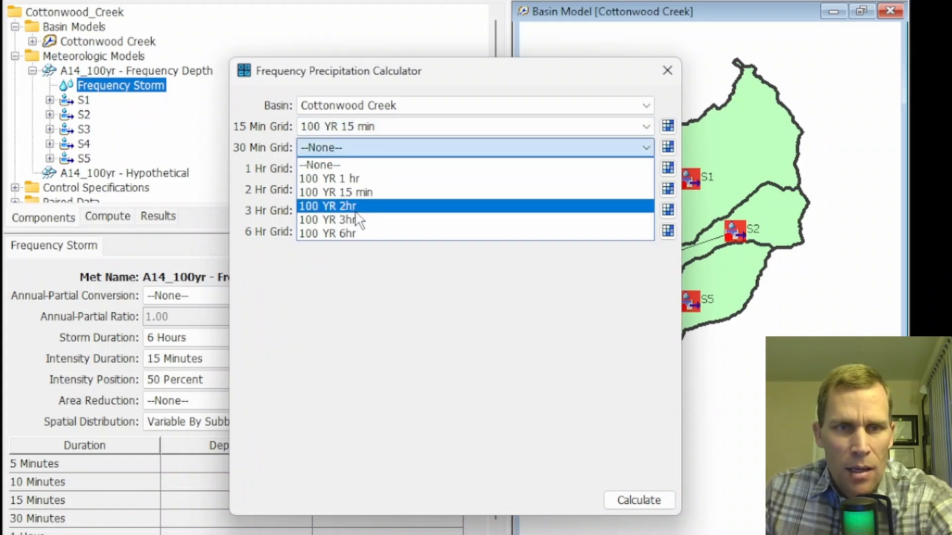
left_click(318, 165)
left_click(340, 169)
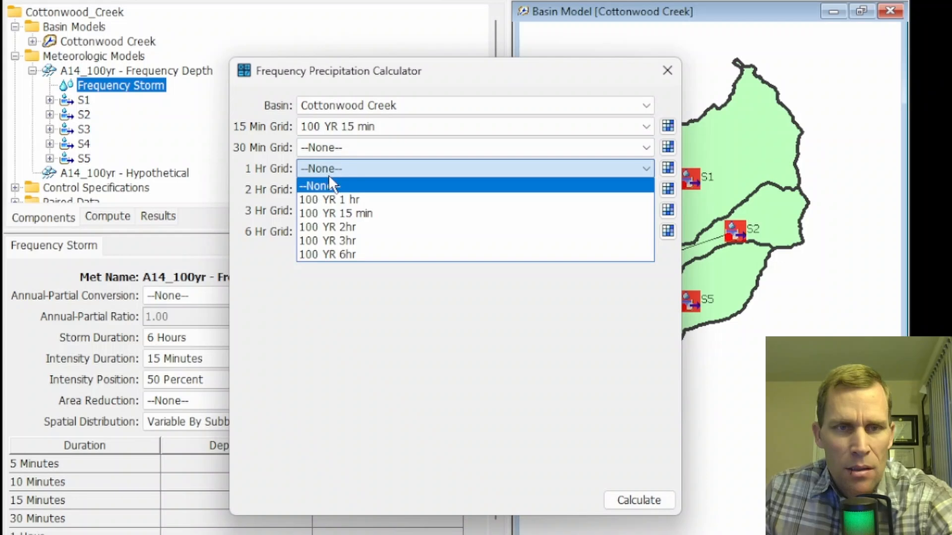
left_click(341, 197)
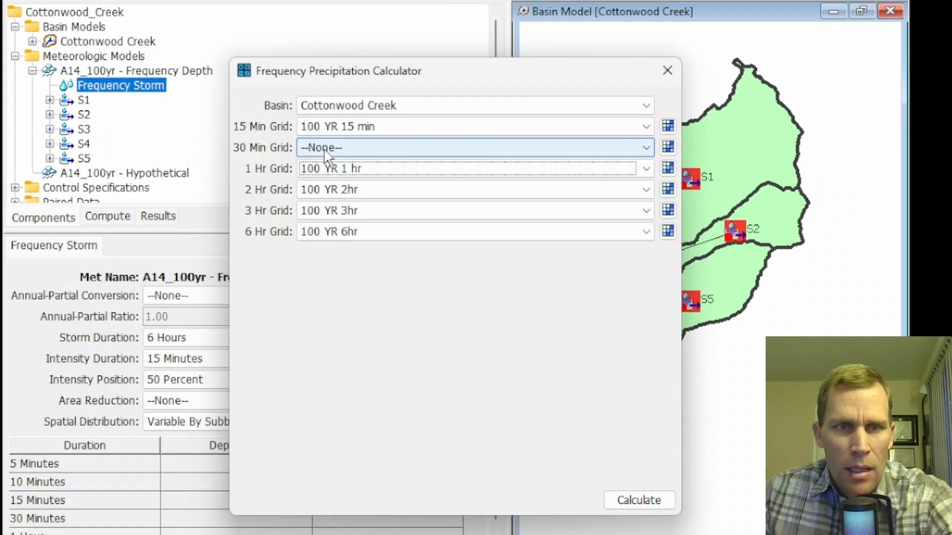
- Download the NOAA Atlas 14 Semiarid Southwest 100-year, 30-minute partial duration precipitation frequency grid
key("alt+Tab")
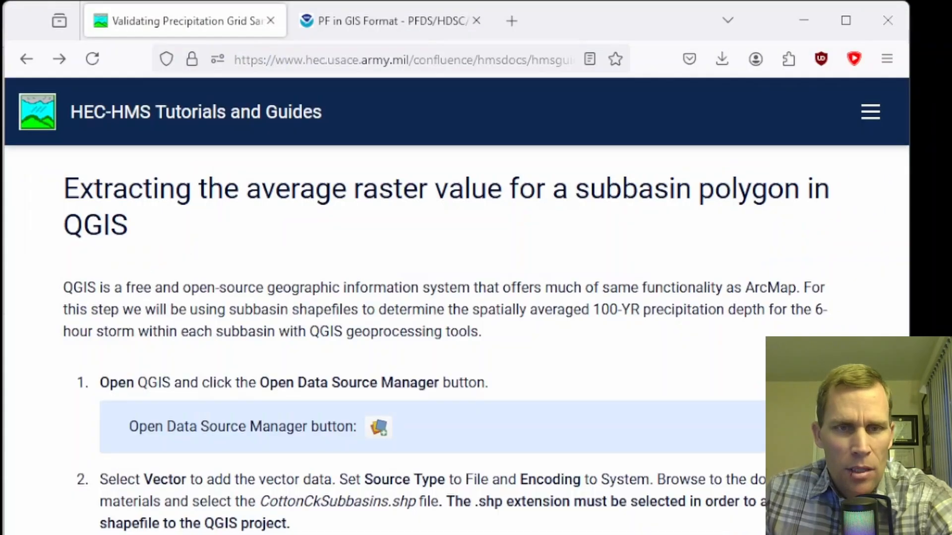
left_click(384, 21)
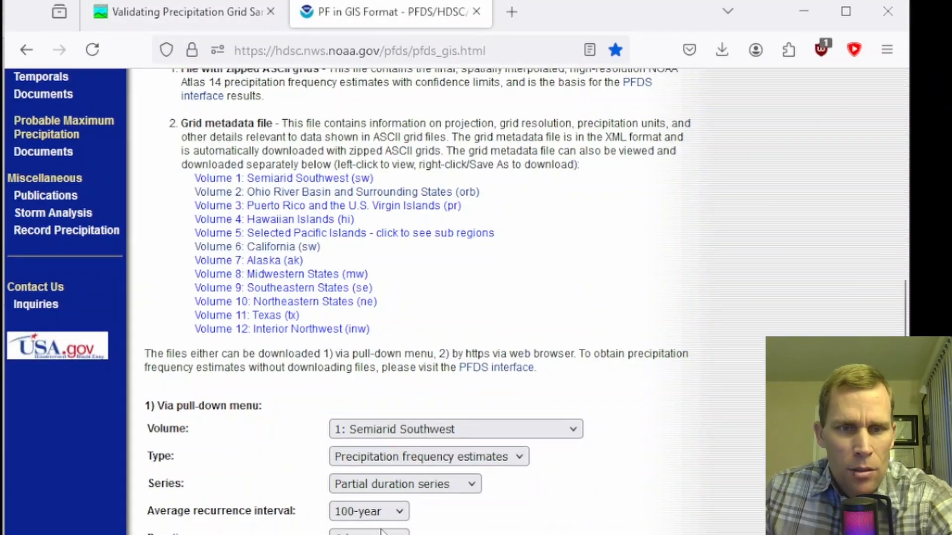
left_click(391, 457)
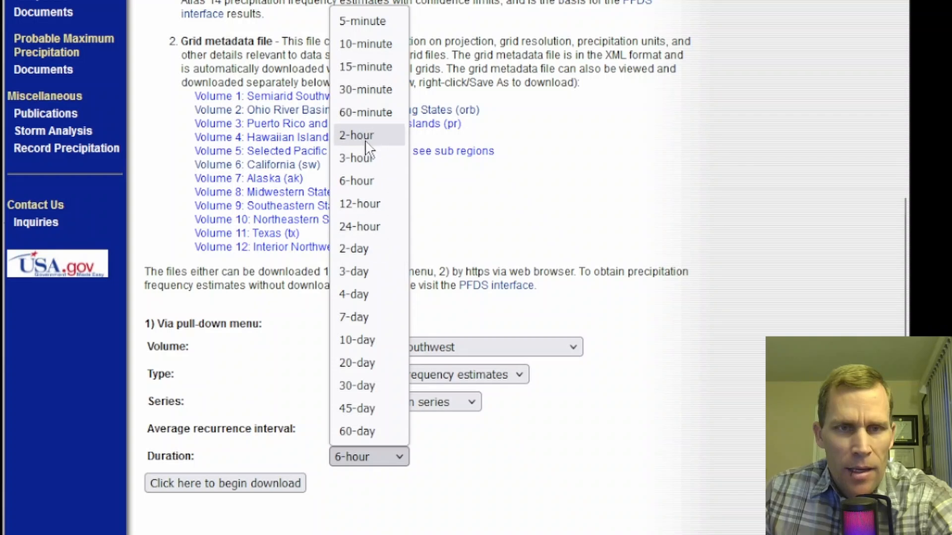
left_click(370, 158)
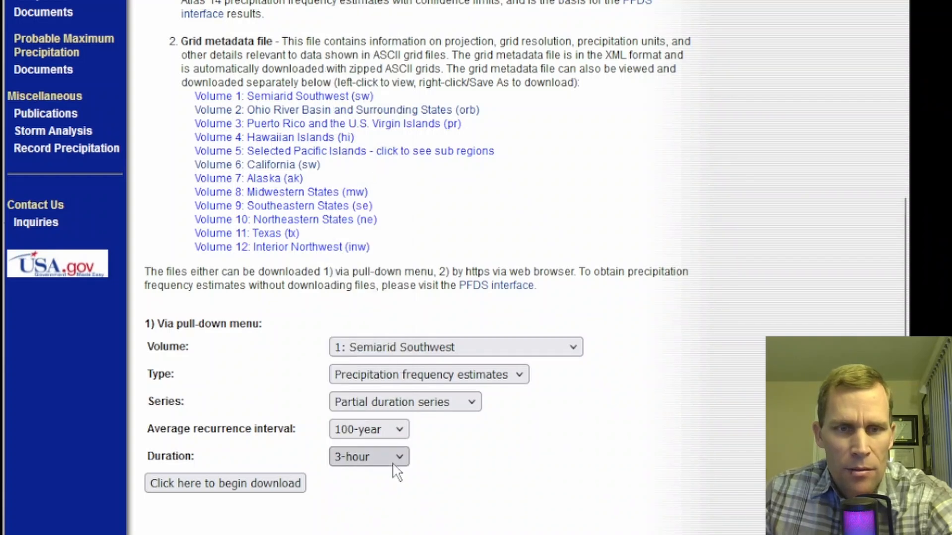
left_click(391, 459)
left_click(367, 89)
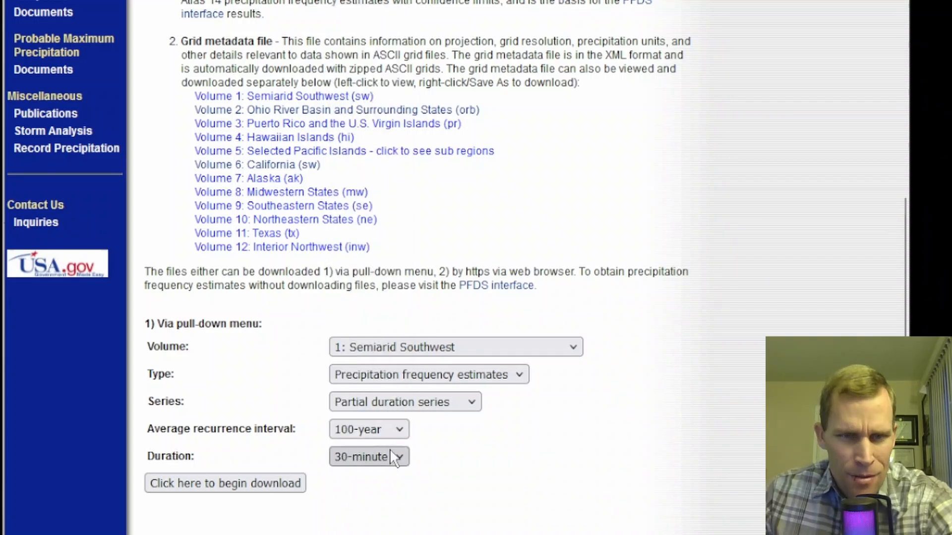
left_click(251, 481)
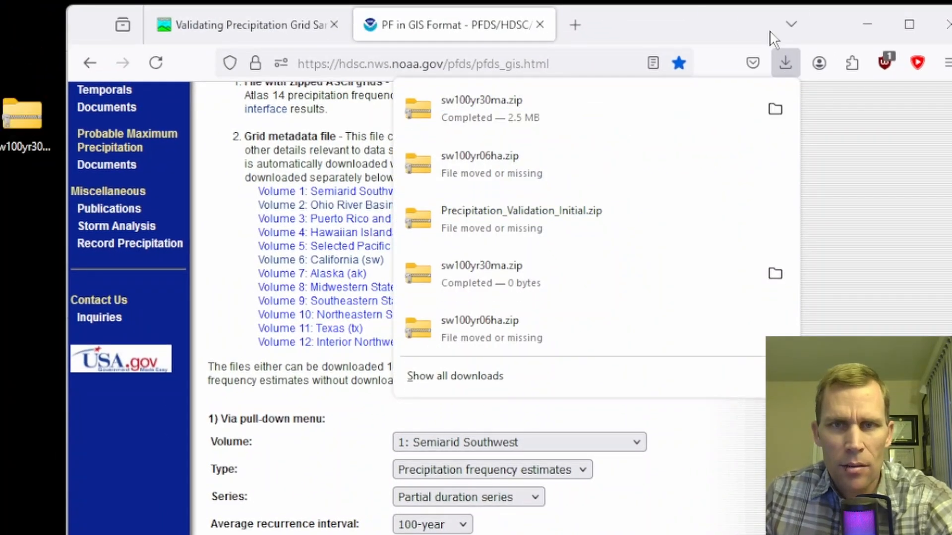
- Extract the downloaded sw100yr30ma files into the Cottonwood_Creek_HMS data folder
left_click(782, 58)
left_click(27, 133)
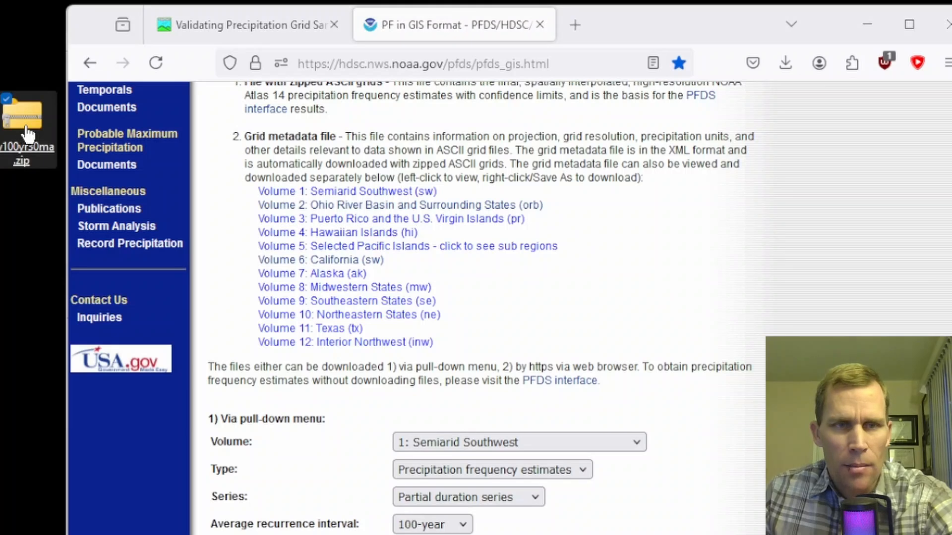
double_click(27, 133)
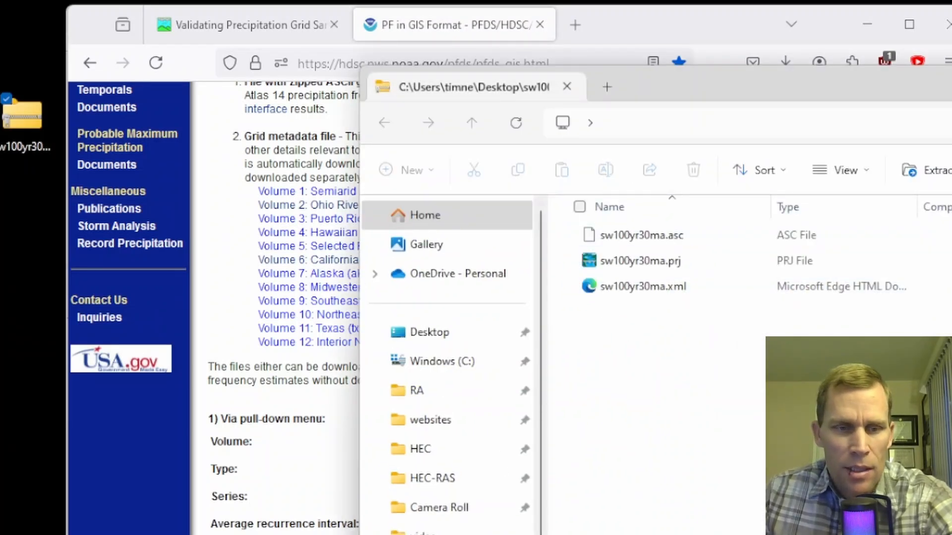
left_click(397, 534)
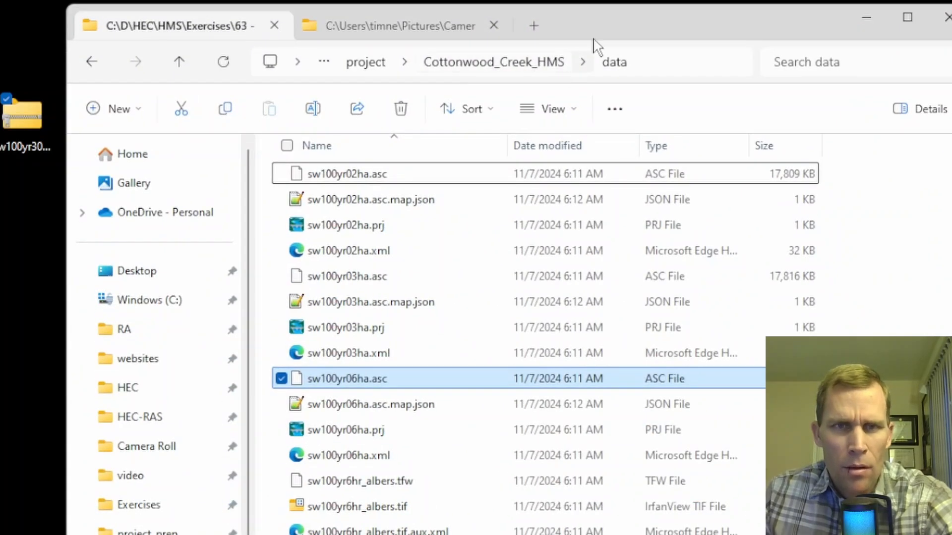
key("alt+Tab")
left_click_drag(898, 370, 314, 329)
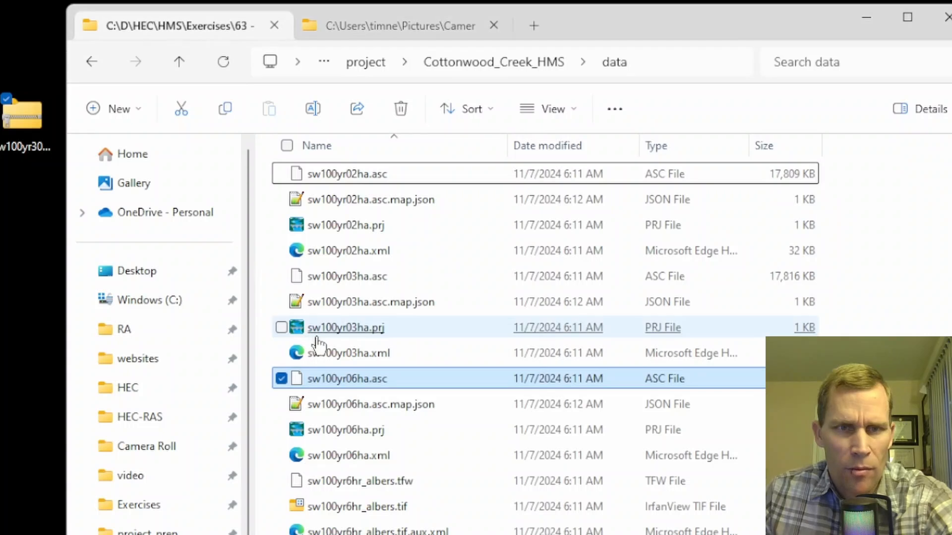
scroll(314, 337, "down", 2)
key("alt+Tab")
key("alt+F4")
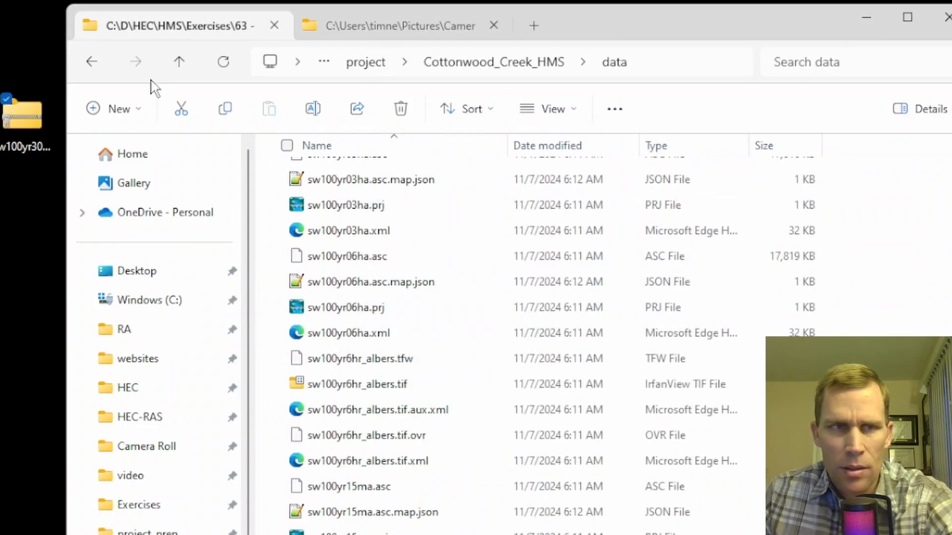
left_click_drag(1, 11, 34, 204)
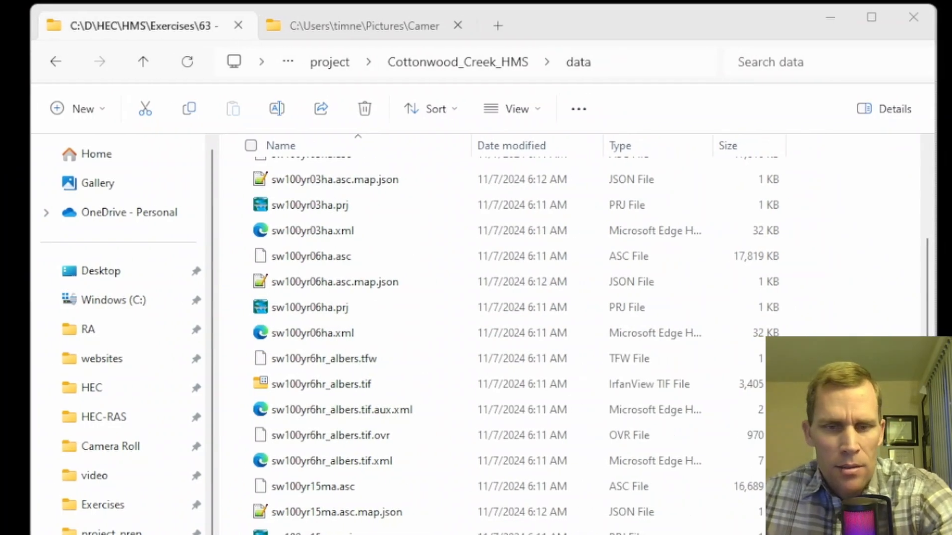
- Close the Frequency Precipitation Calculator and expand the Precipitation-Frequency Grids under Grid Data
key("alt+Tab")
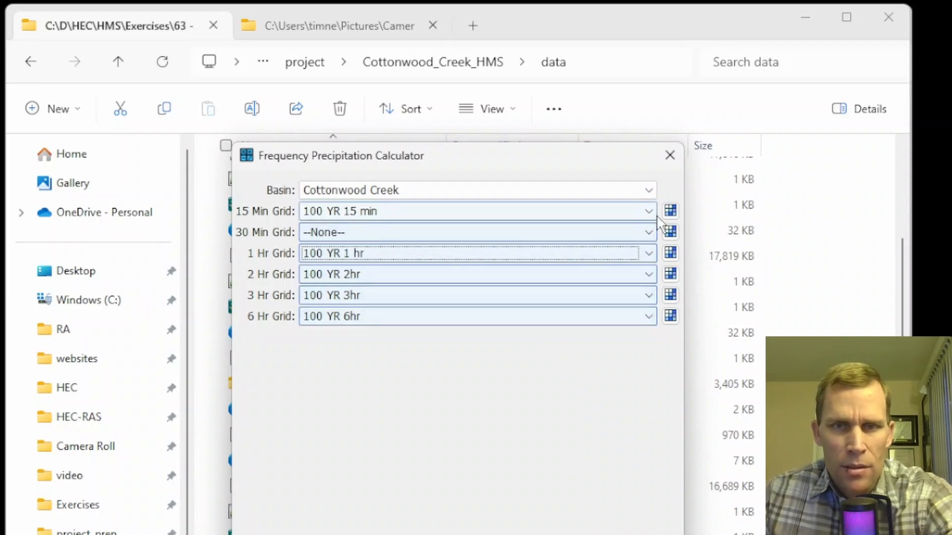
left_click(670, 155)
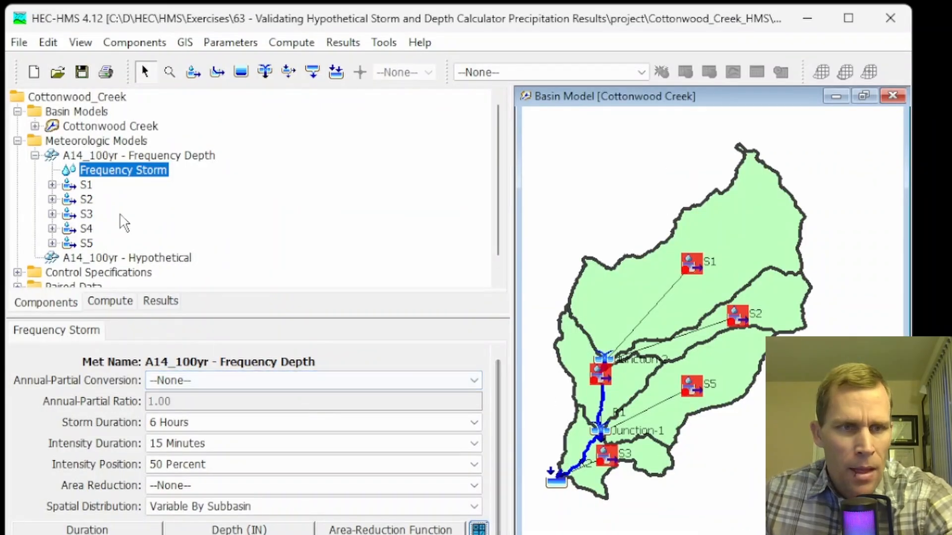
scroll(94, 222, "down", 1)
left_click(17, 281)
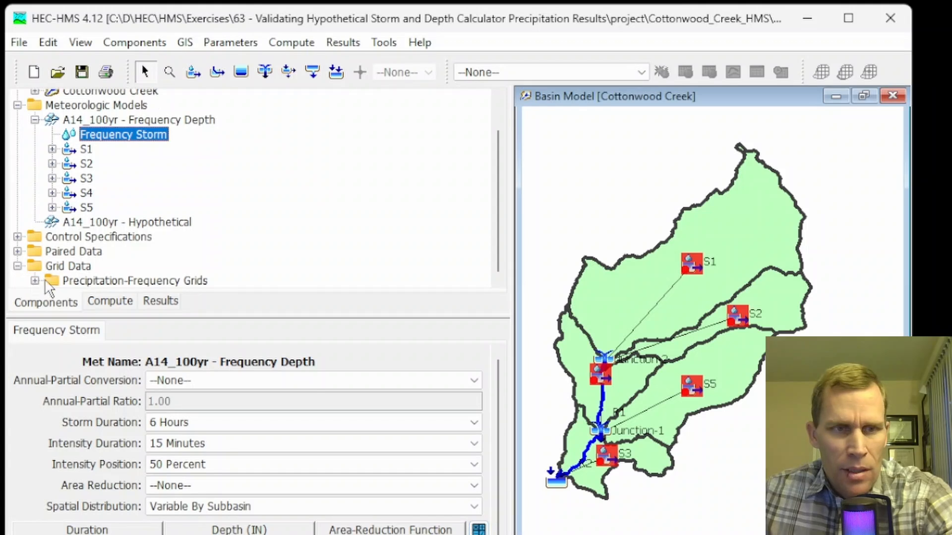
left_click(35, 281)
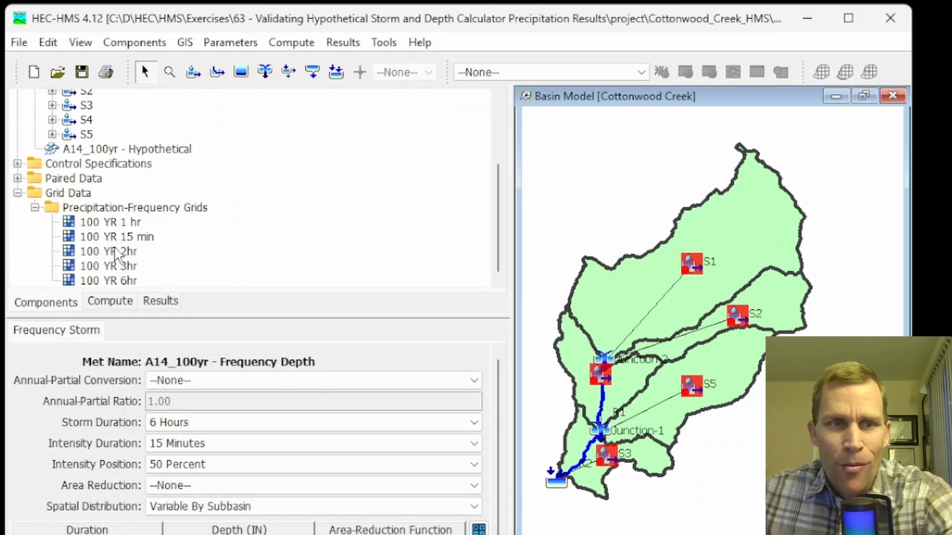
- Create a new precipitation-frequency grid named 100 YR 30 min in the Grid Data Manager
left_click(135, 42)
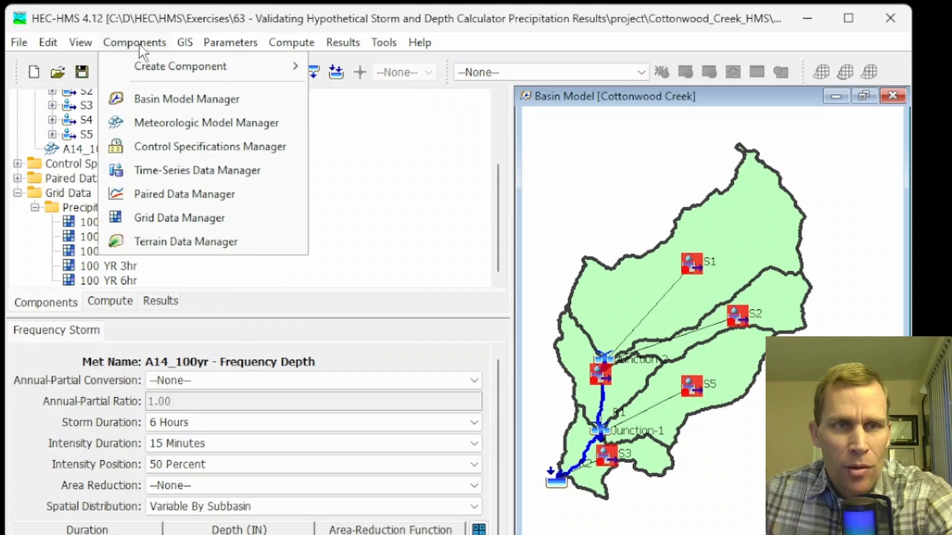
left_click(177, 219)
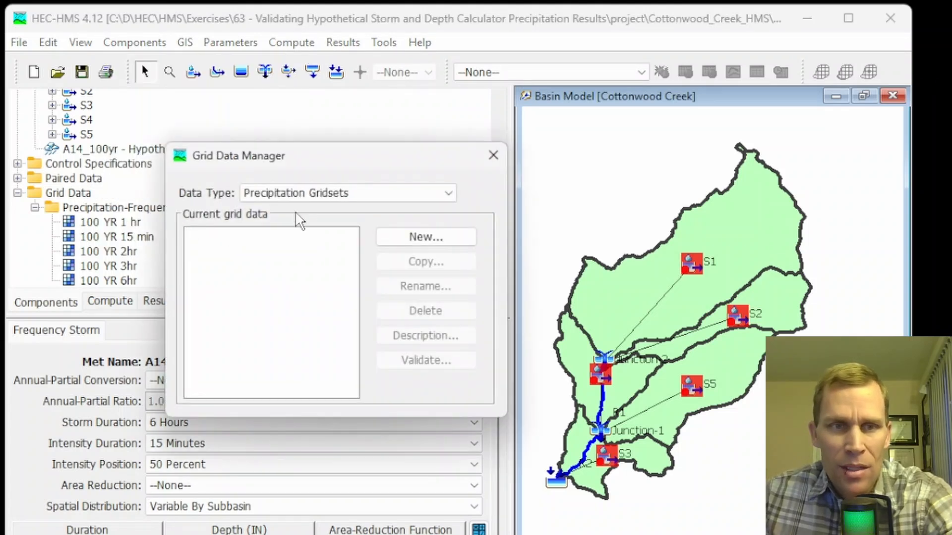
left_click(347, 193)
scroll(330, 288, "down", 3)
scroll(331, 286, "down", 1)
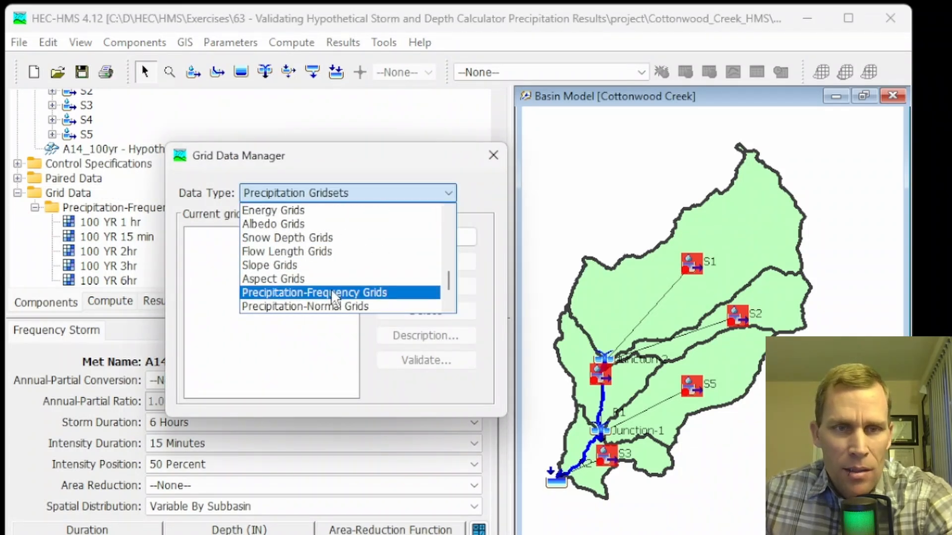
left_click(337, 295)
left_click(393, 238)
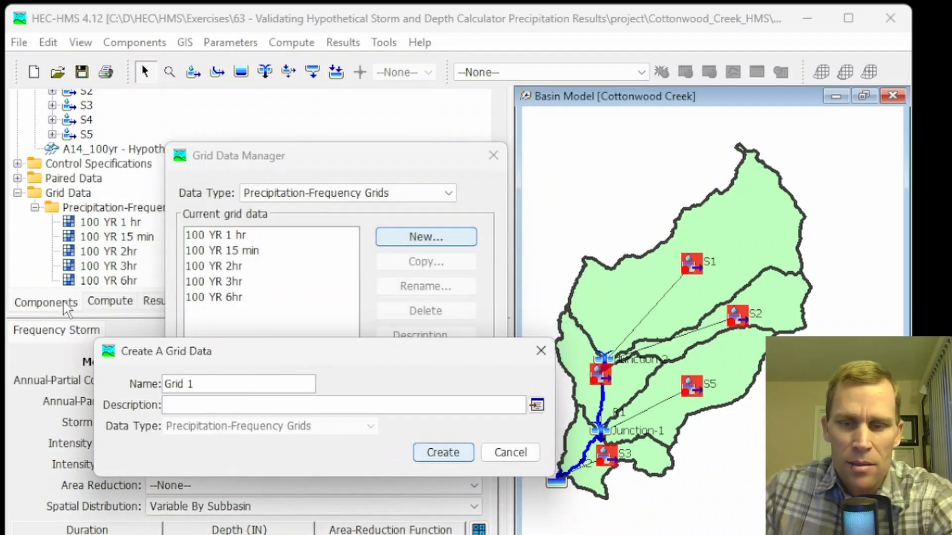
key("BackSpace")
key("BackSpace")
key("BackSpace")
key("BackSpace")
type("100 YR 30 min")
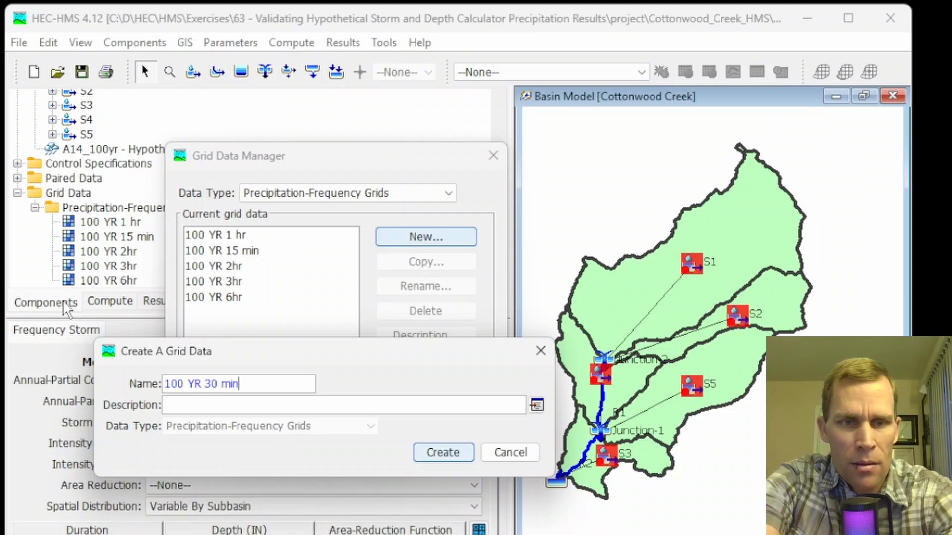
key("Return")
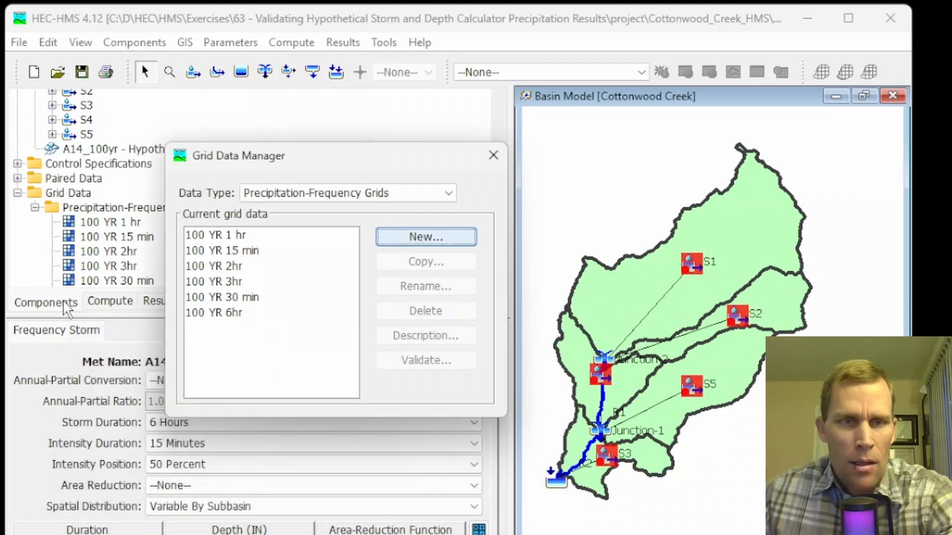
left_click(192, 298)
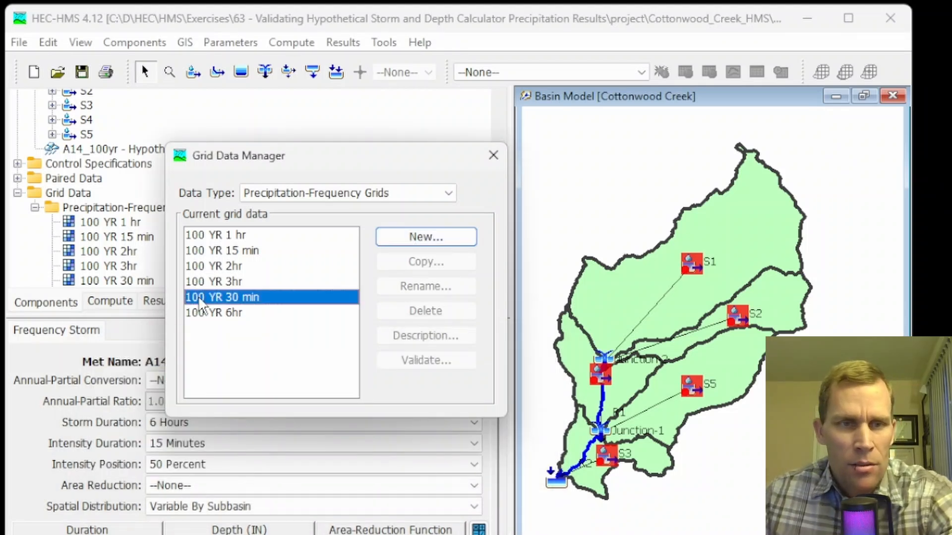
left_click(494, 155)
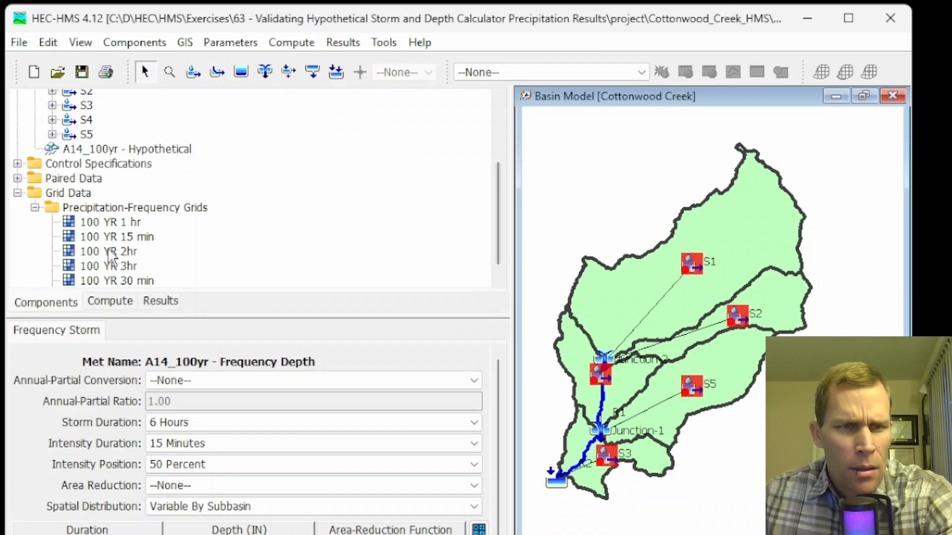
- Link the 100 YR 30 min grid to the ASCII file sw100yr30ma.asc in the project's data folder
left_click(117, 280)
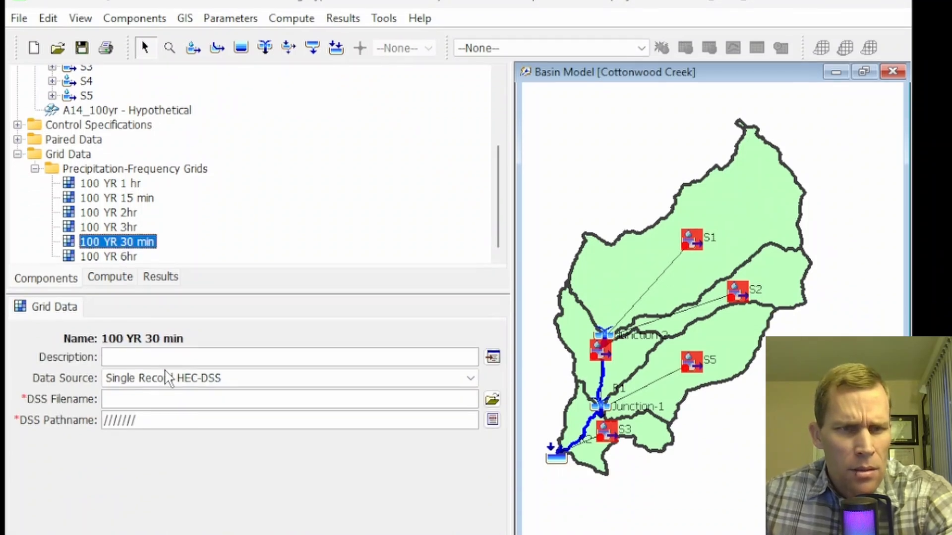
left_click(240, 403)
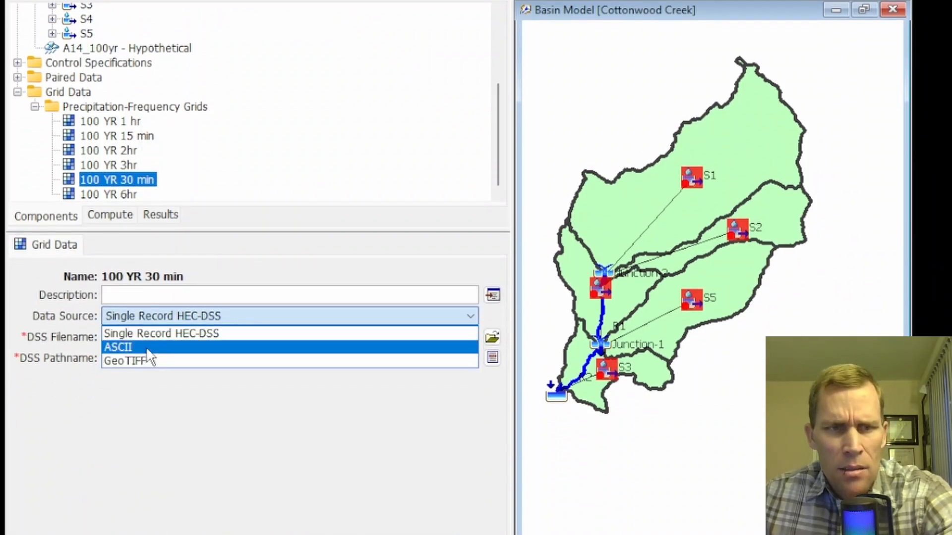
left_click(147, 349)
left_click(624, 132)
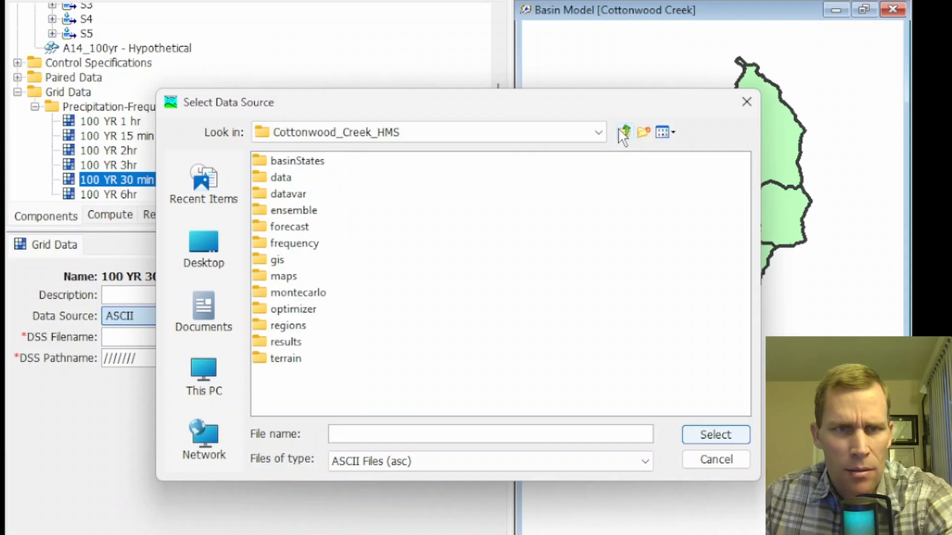
double_click(286, 178)
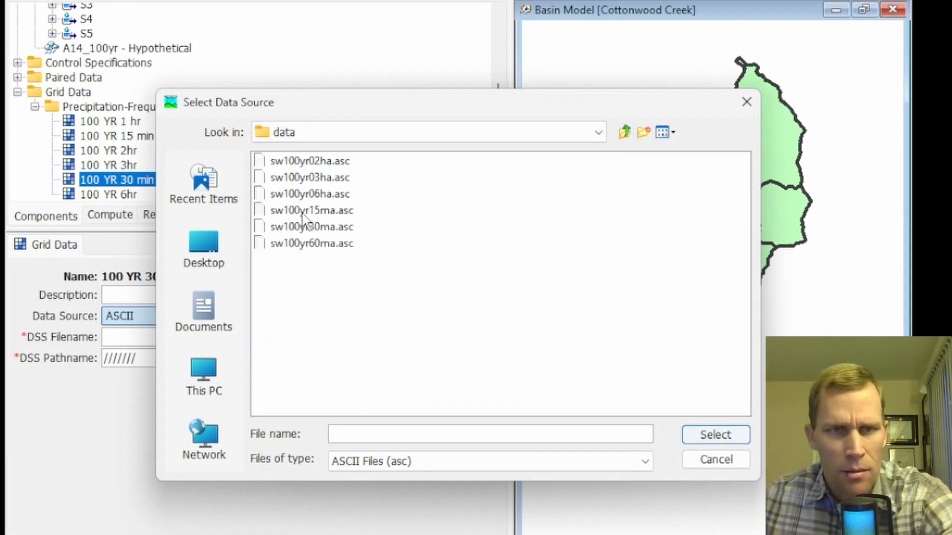
left_click(318, 233)
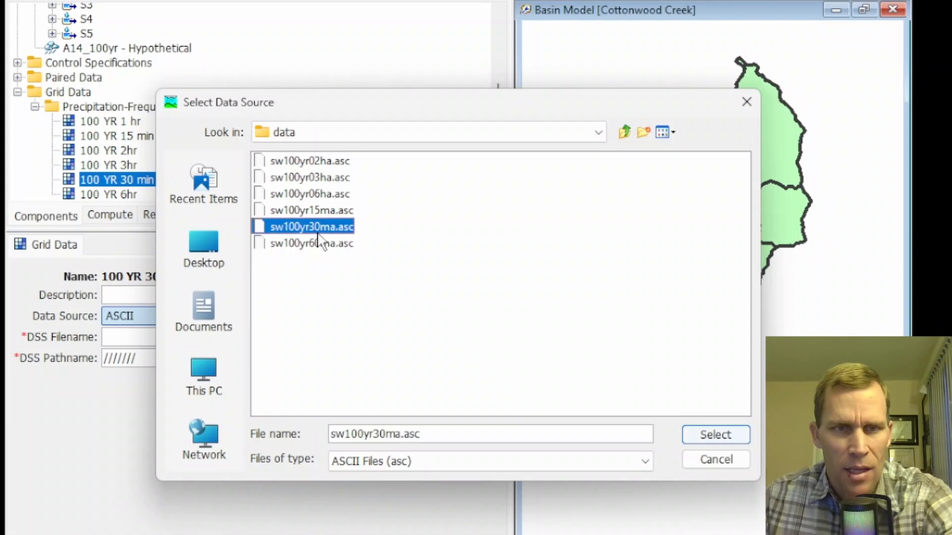
left_click(705, 433)
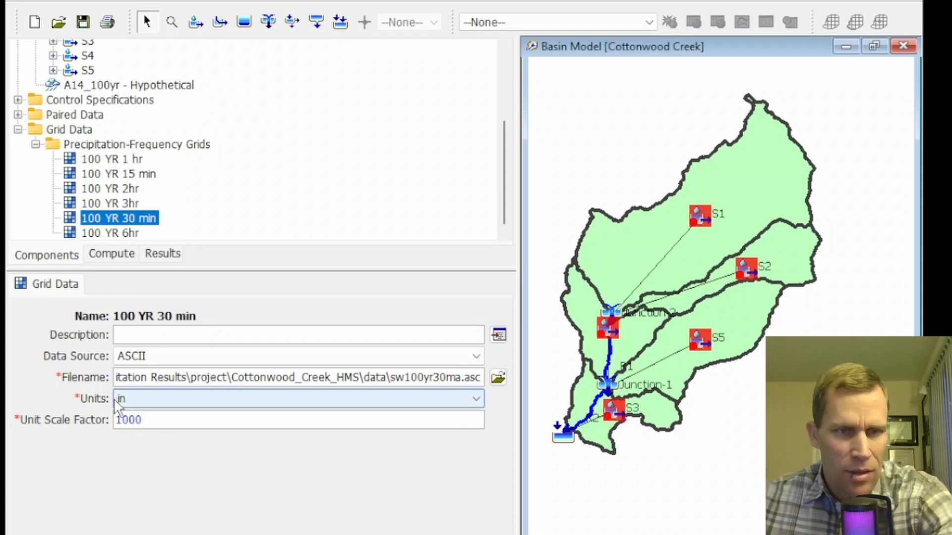
left_click(81, 23)
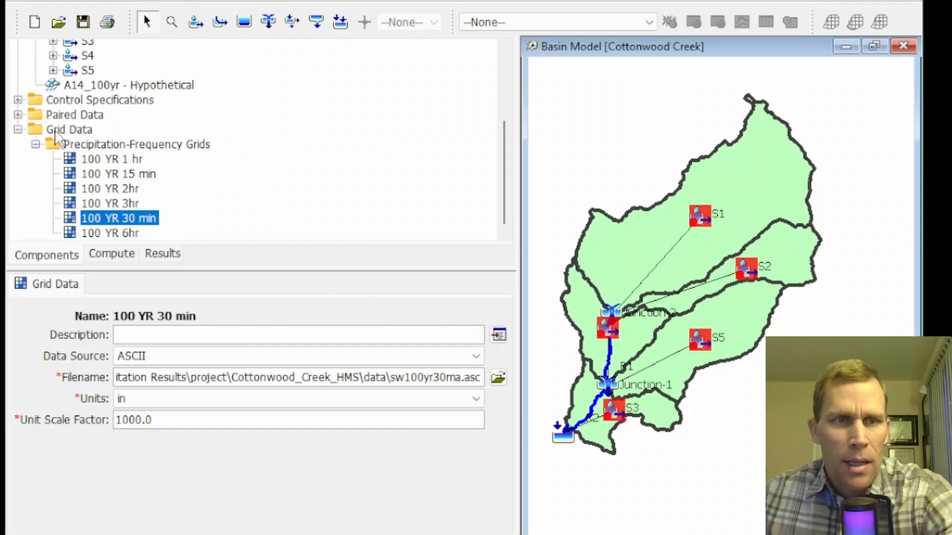
- In the Frequency Storm's precipitation calculator, set the 30 Min Grid to 100 YR 30 min, calculate, and apply the depths
scroll(88, 103, "up", 3)
left_click(113, 121)
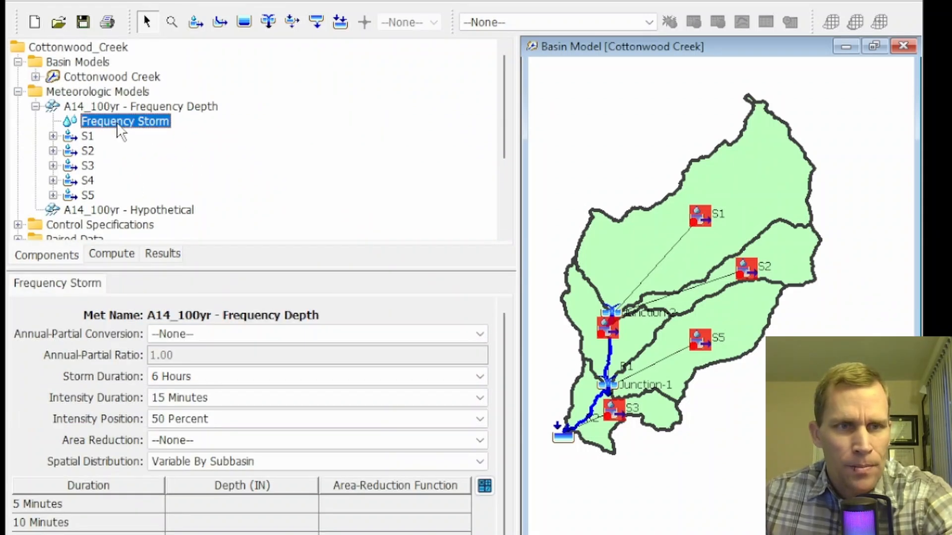
left_click(484, 403)
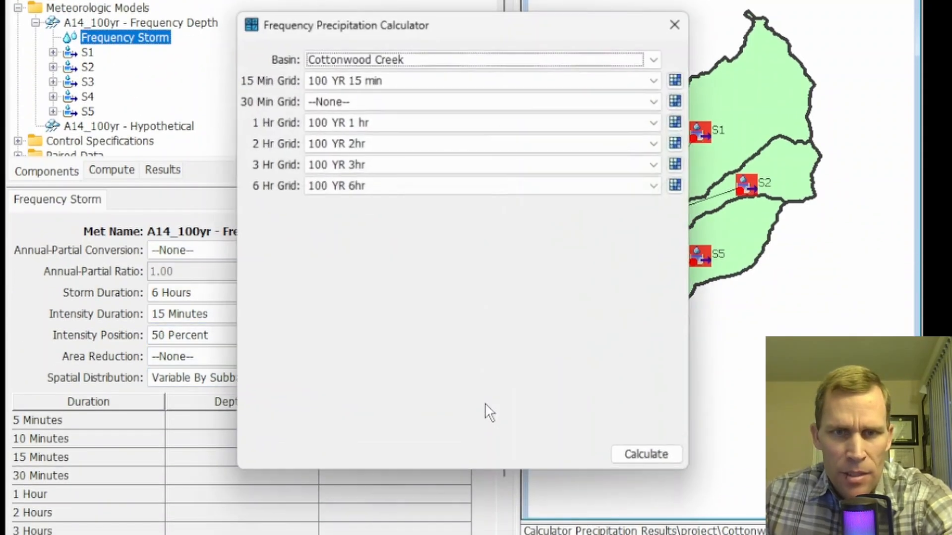
left_click(382, 100)
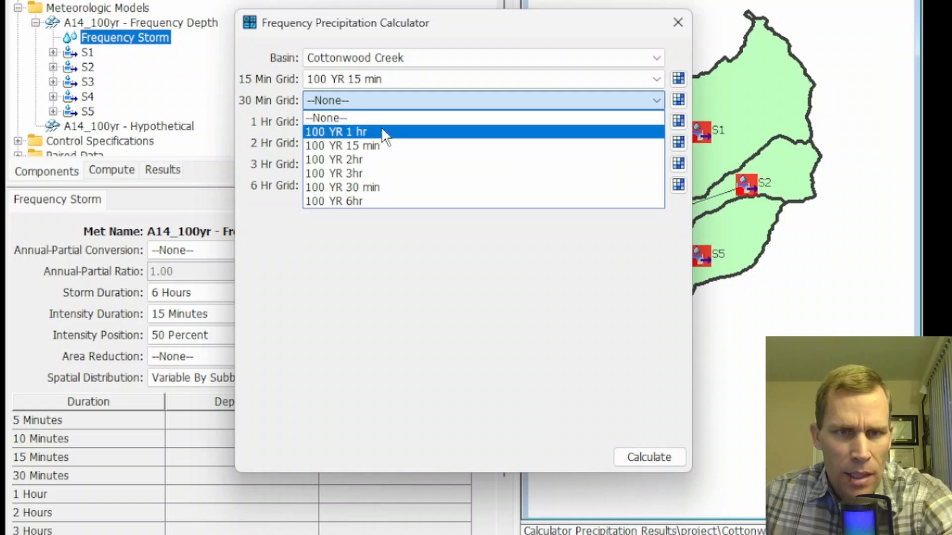
left_click(385, 187)
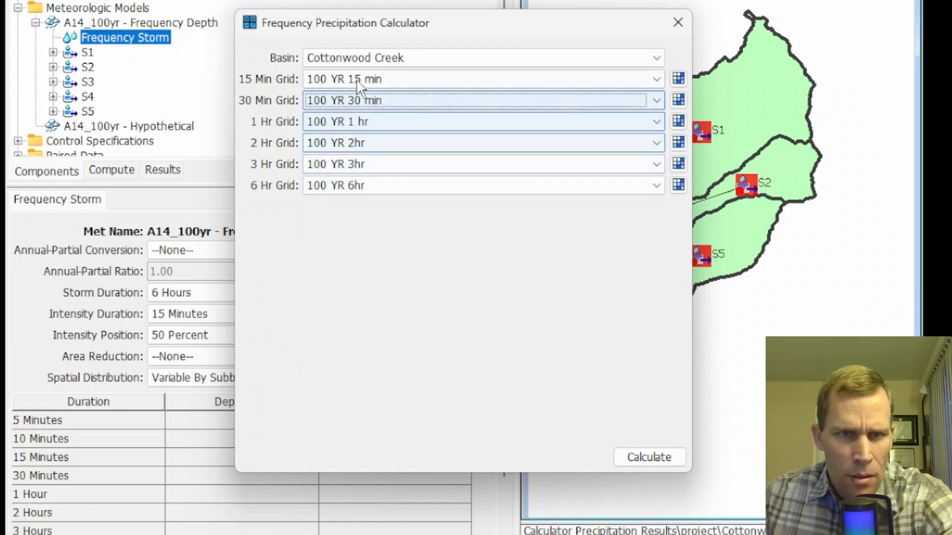
left_click(644, 454)
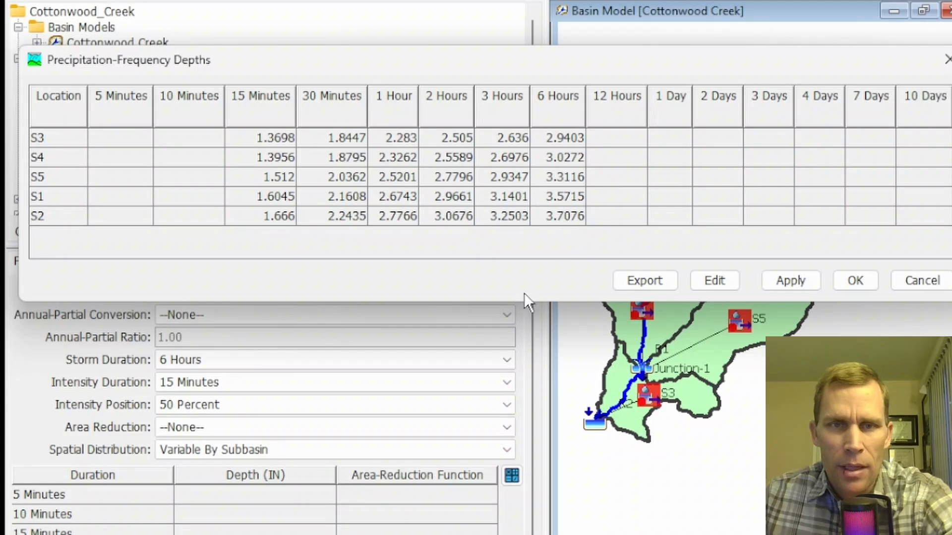
left_click(792, 278)
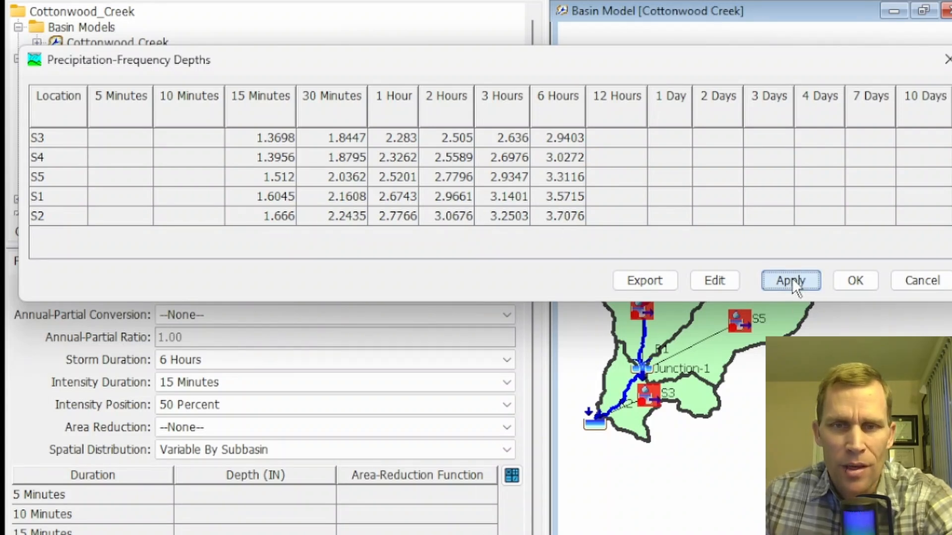
left_click(853, 283)
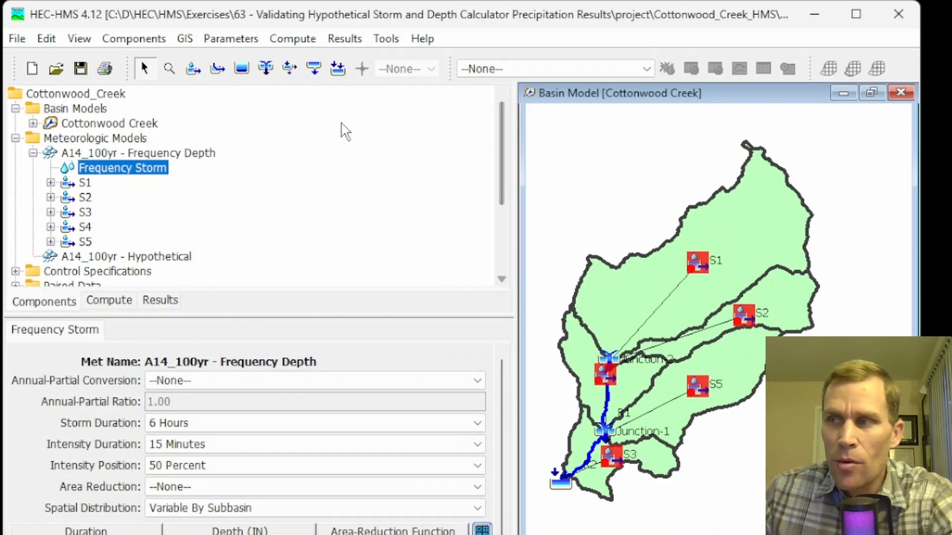
- Review the program's Results settings for the number of displayed decimal digits
left_click(385, 40)
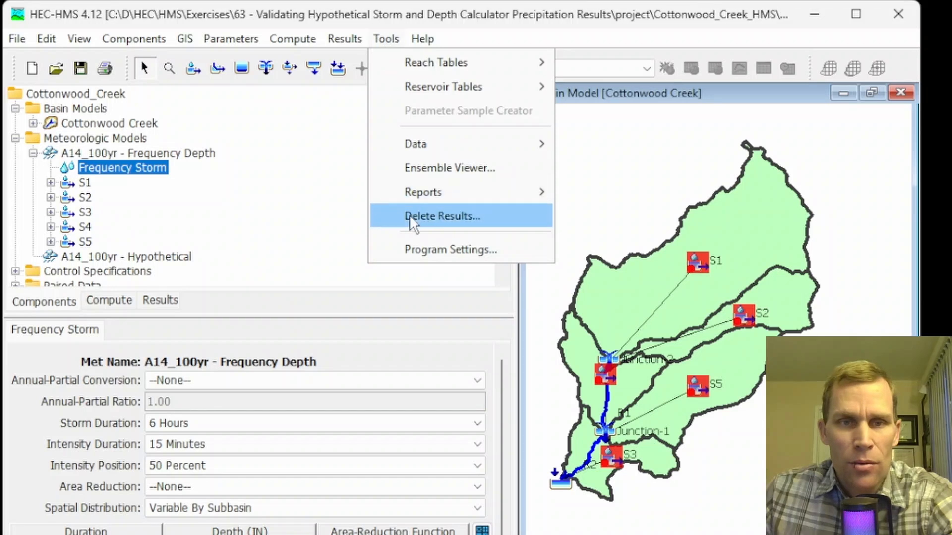
left_click(427, 249)
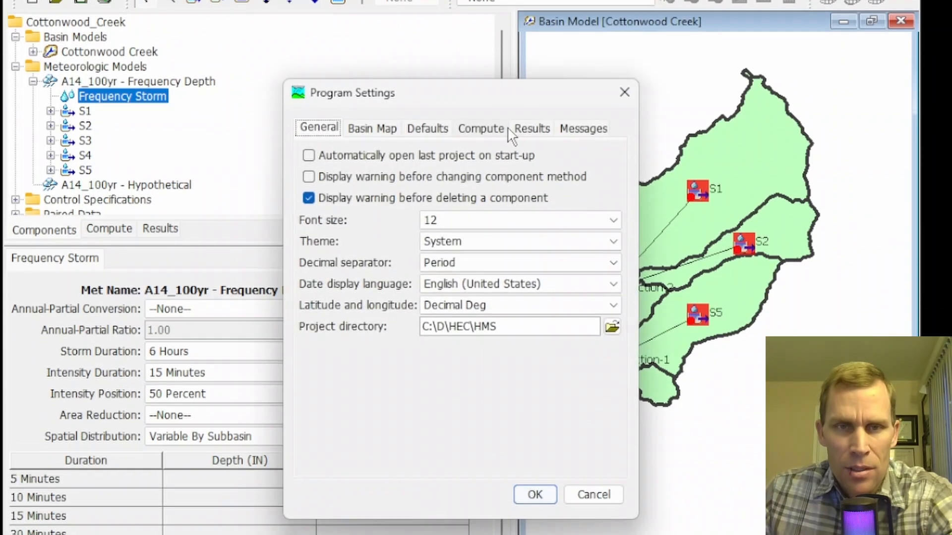
left_click(529, 179)
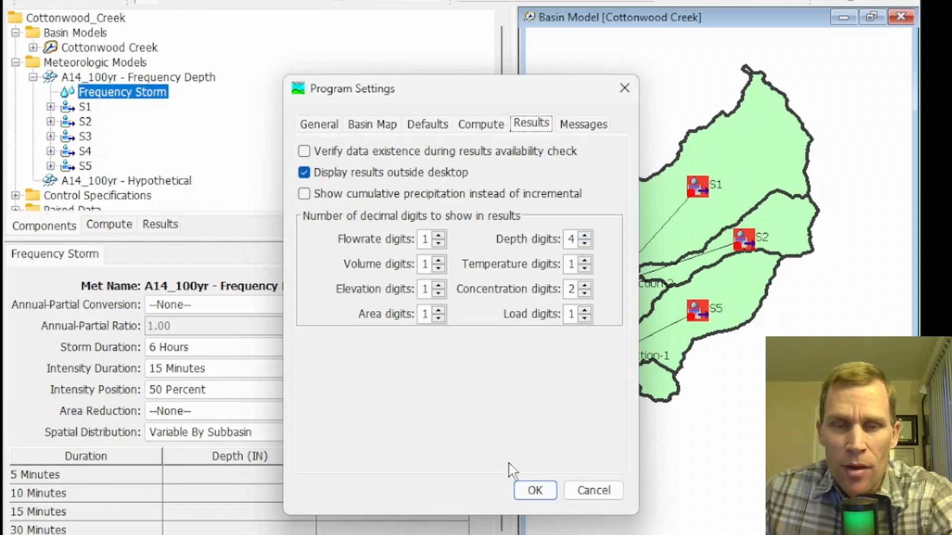
left_click(537, 492)
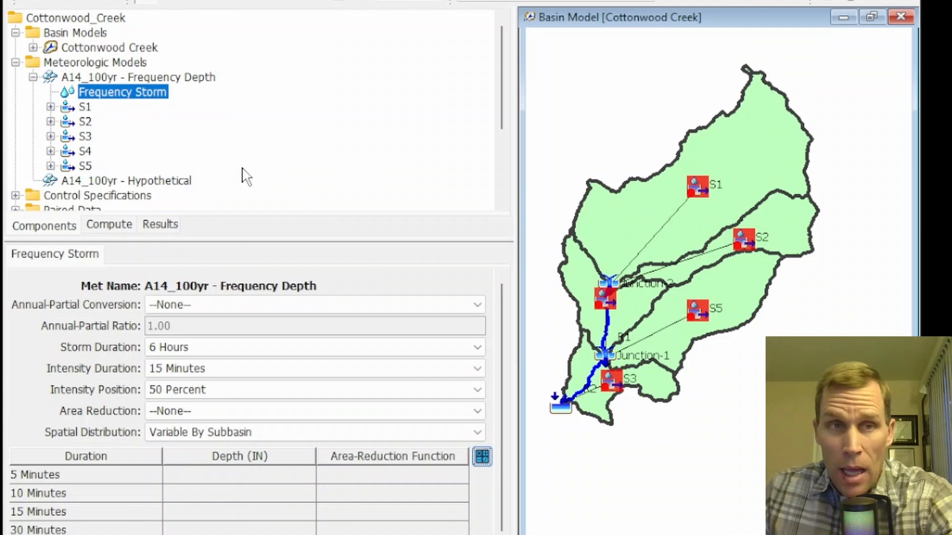
- Set the A14_100yr - Hypothetical storm's storm pattern to SW6hr_20%_1Q
left_click(33, 77)
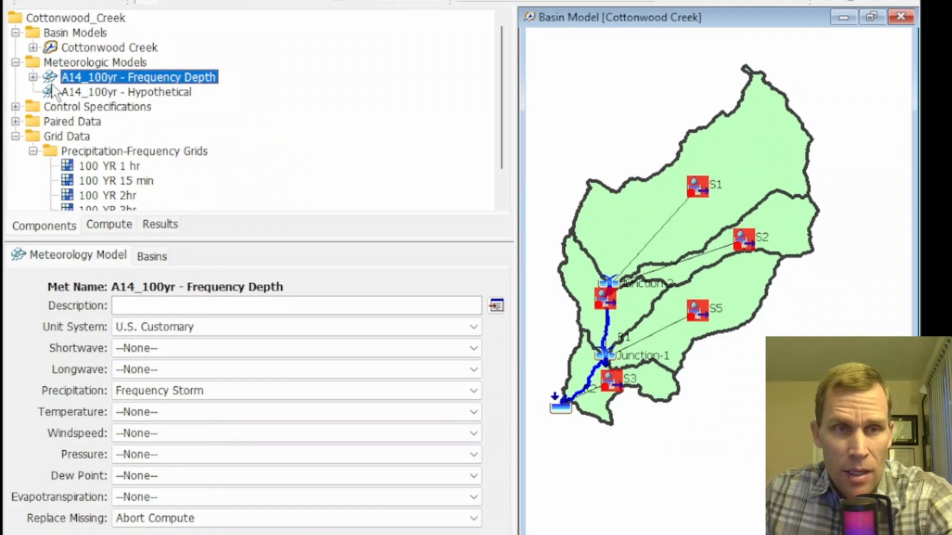
double_click(154, 92)
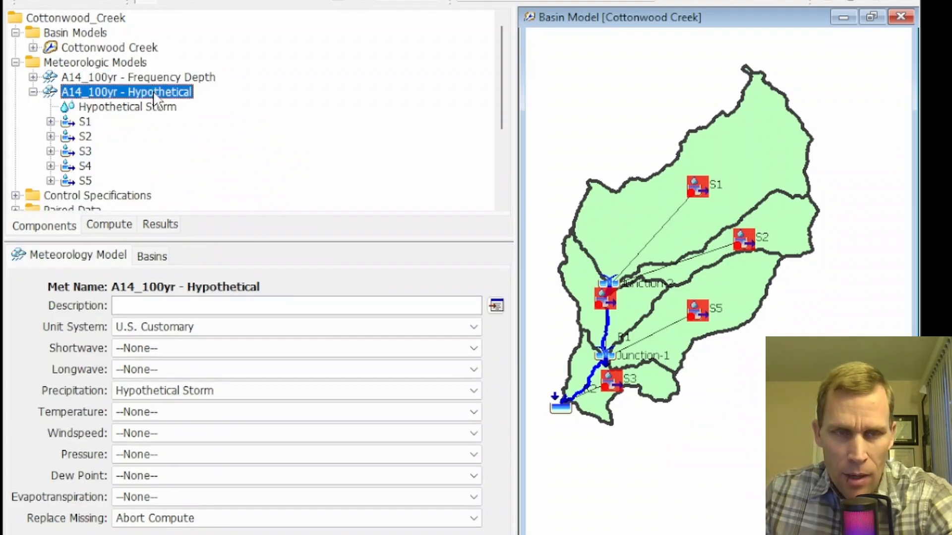
left_click(123, 108)
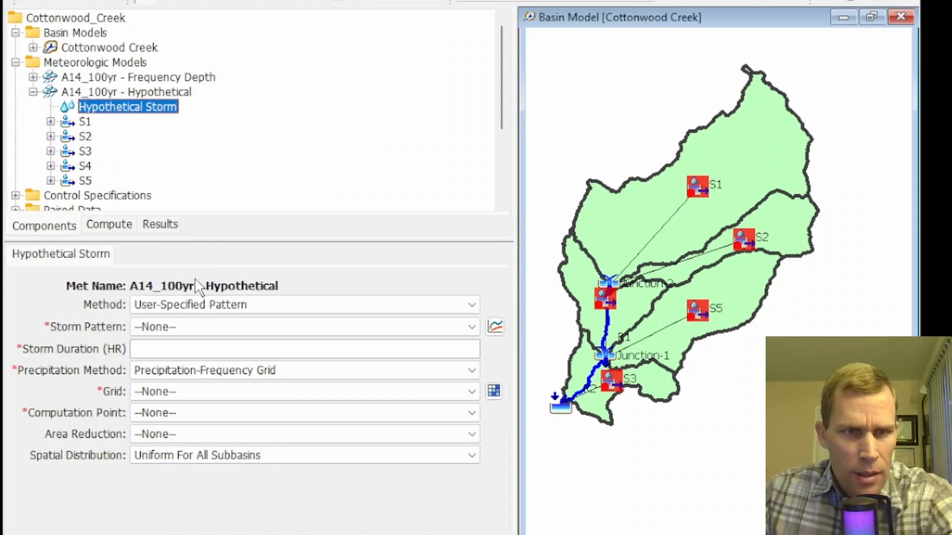
left_click(201, 339)
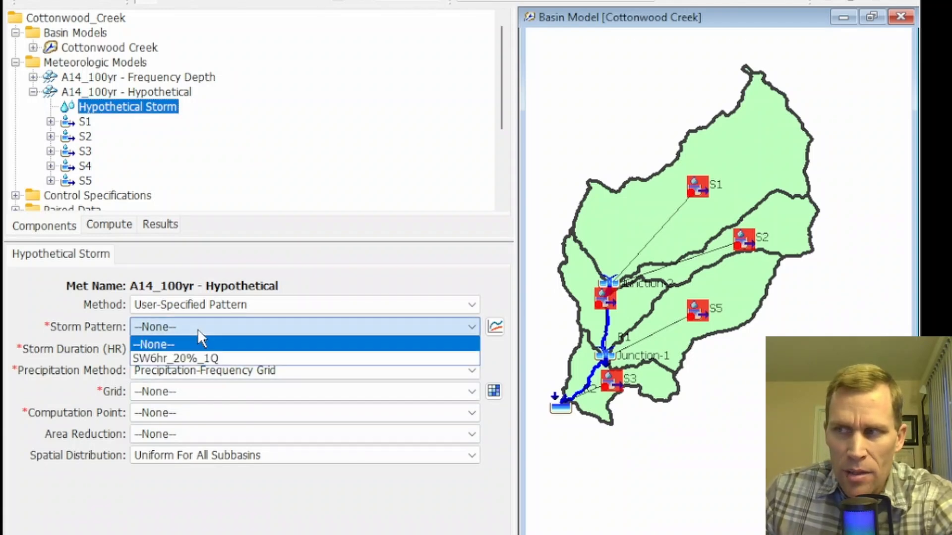
left_click(216, 358)
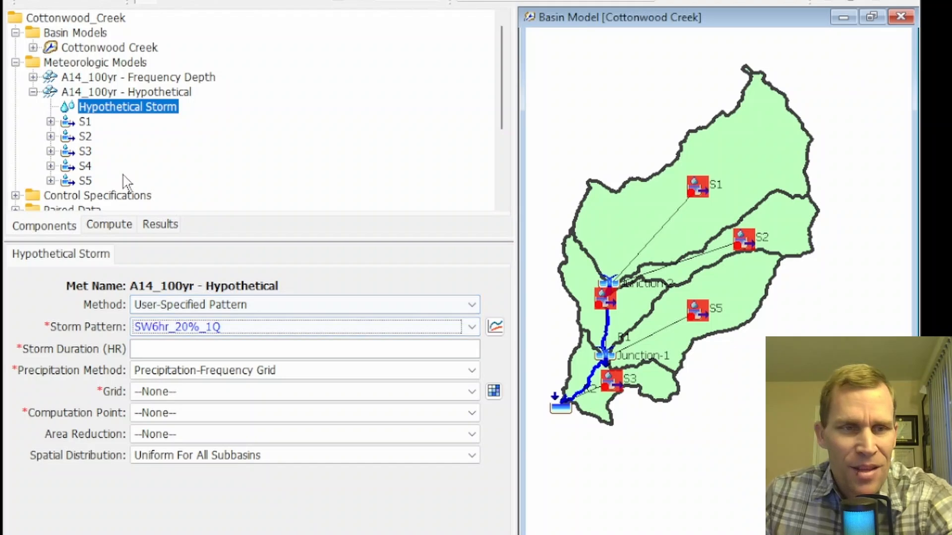
- Examine the SW6hr_20%_1Q percentage curve's table and graph
scroll(119, 179, "down", 3)
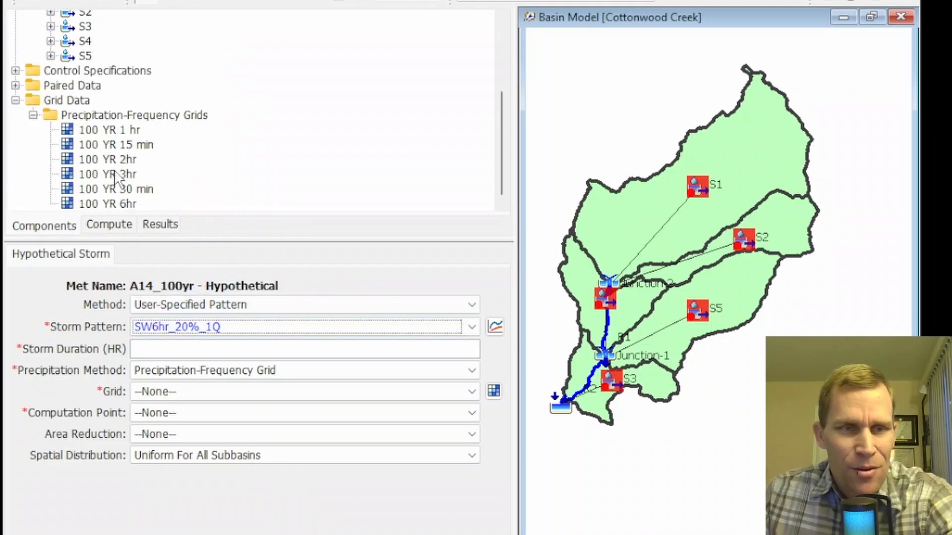
left_click(15, 85)
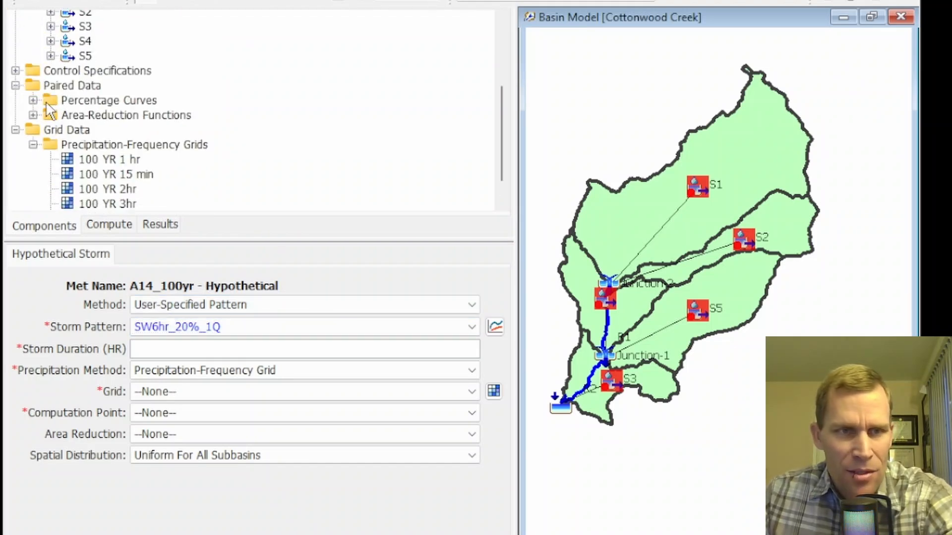
left_click(33, 100)
left_click(103, 117)
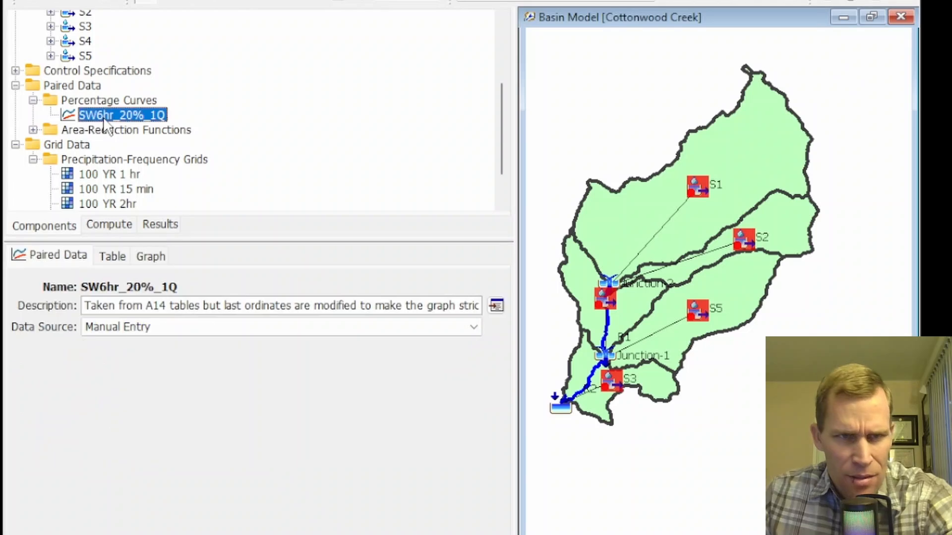
left_click(119, 258)
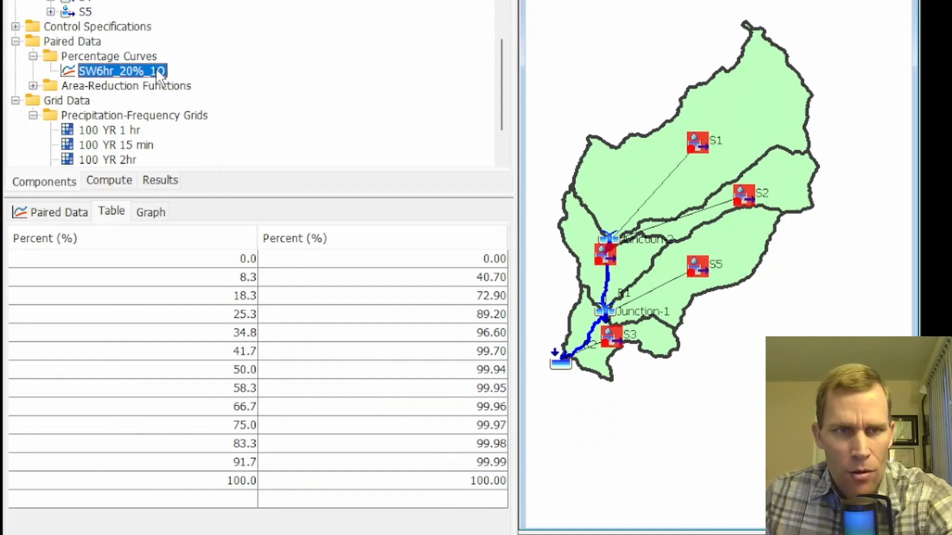
left_click(151, 213)
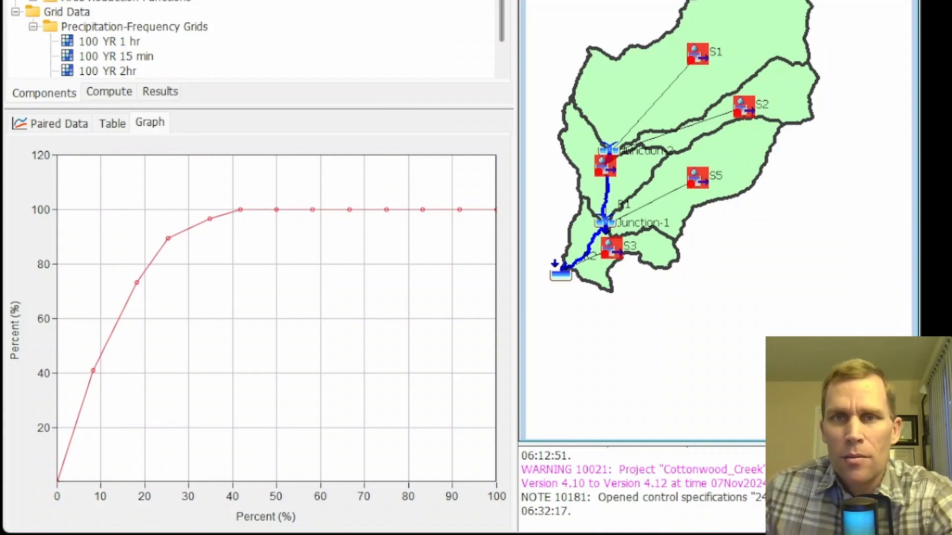
- Set the Hypothetical Storm's duration to 6 hours and its grid to 100 YR 6hr
left_click_drag(501, 19, 502, 0)
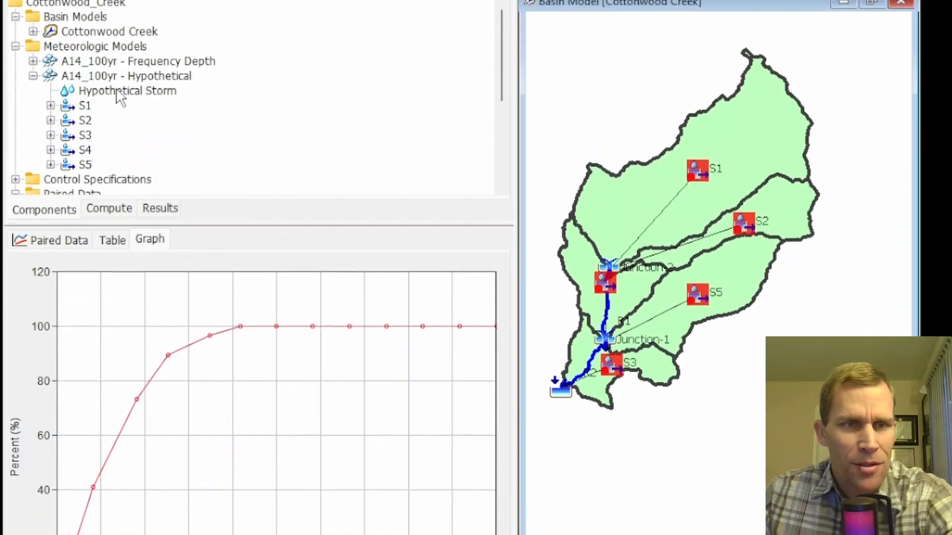
left_click(118, 93)
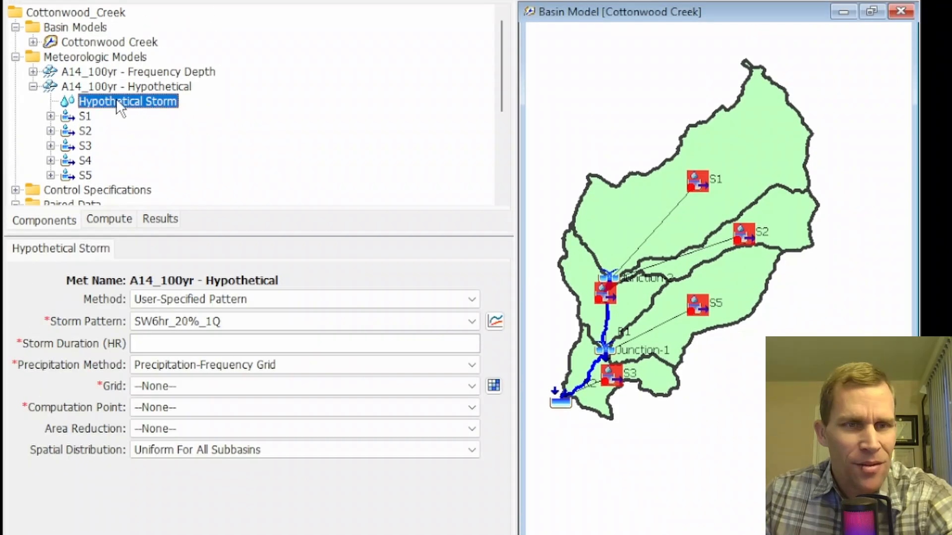
left_click(176, 344)
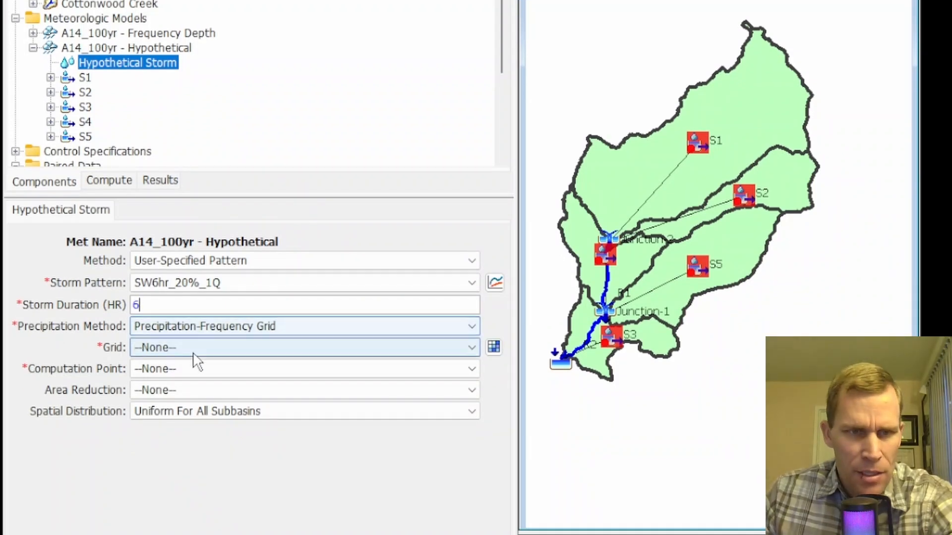
left_click(192, 353)
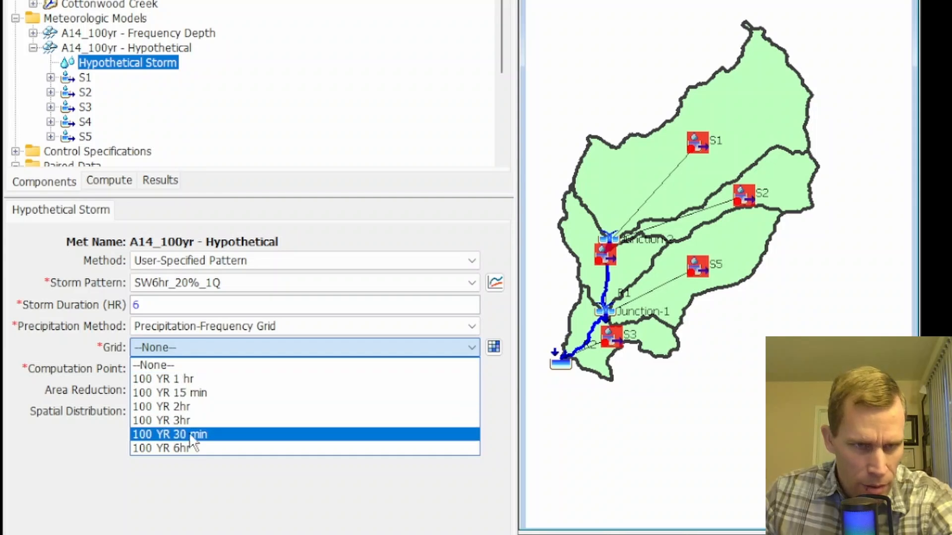
left_click(186, 447)
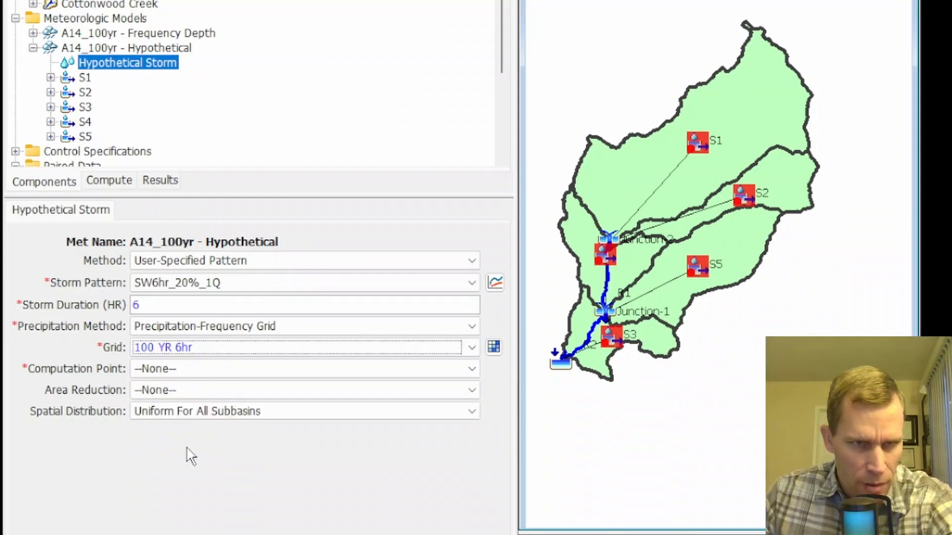
- Make the Cottonwood Creek outlet element available as a computation point
left_click(192, 385)
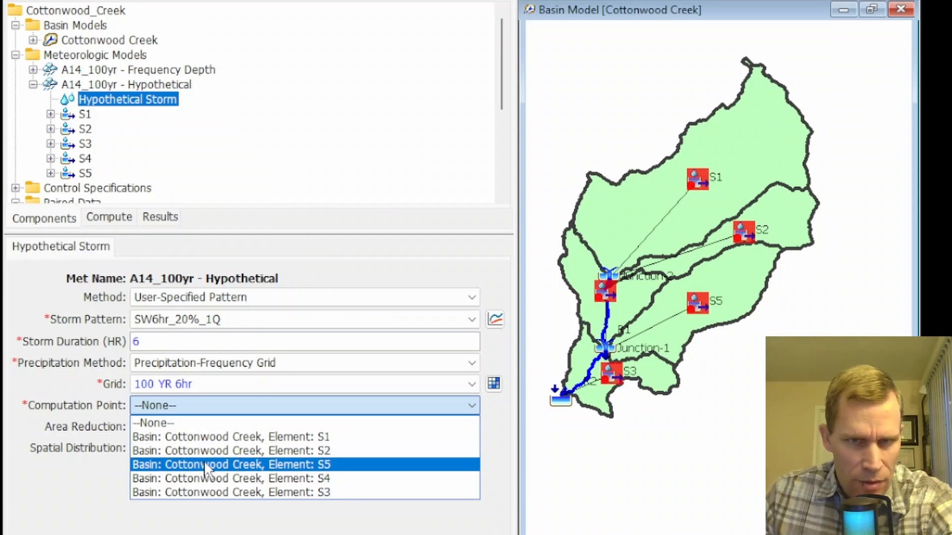
left_click(561, 401)
left_click(561, 401)
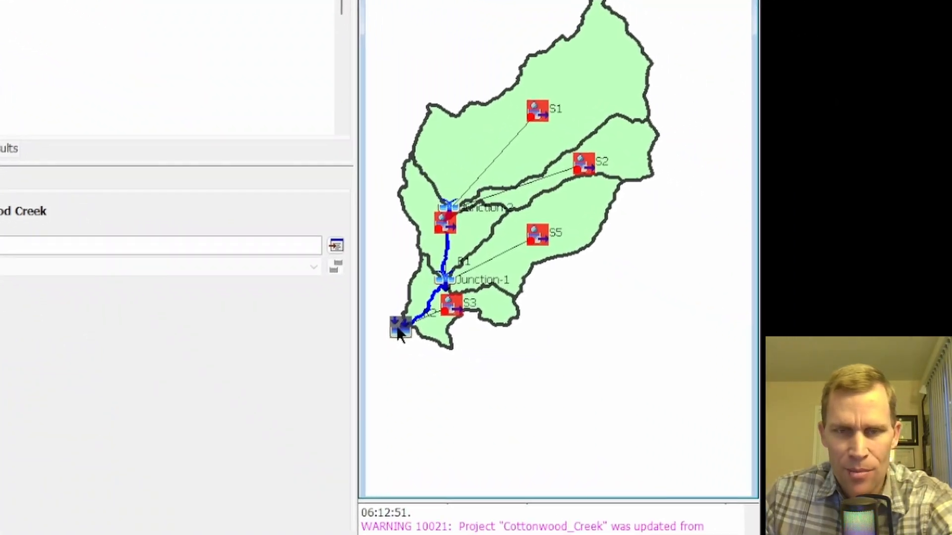
right_click(399, 331)
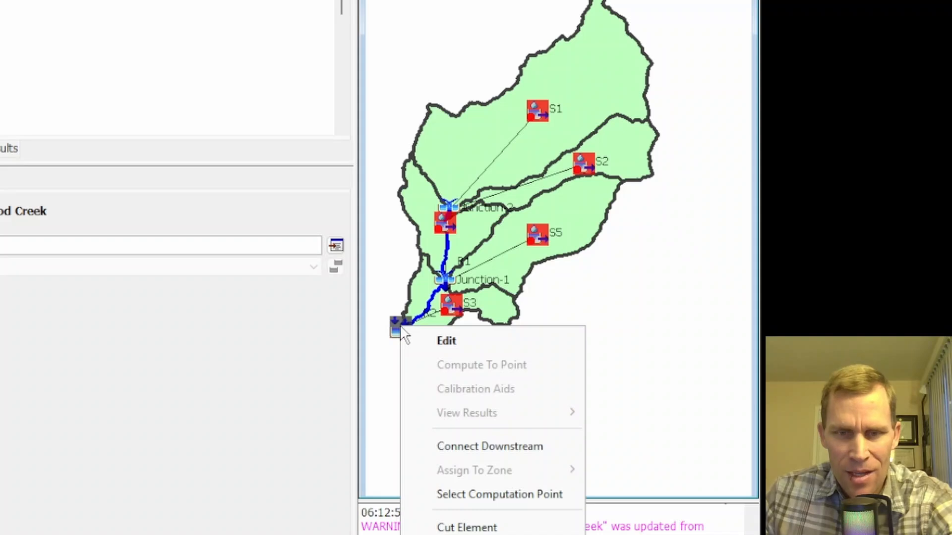
left_click(473, 491)
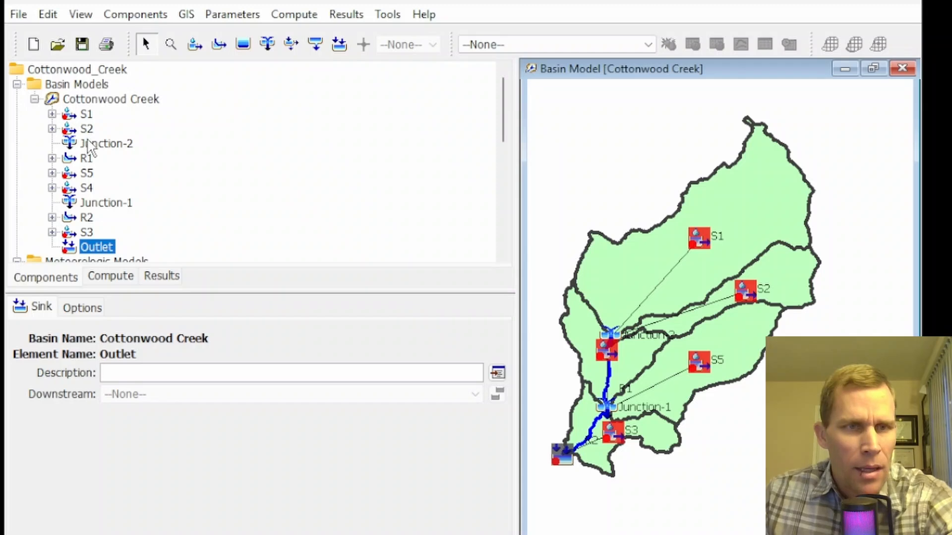
- Set the Hypothetical Storm's computation point to Basin: Cottonwood Creek, Element: Outlet
left_click(34, 99)
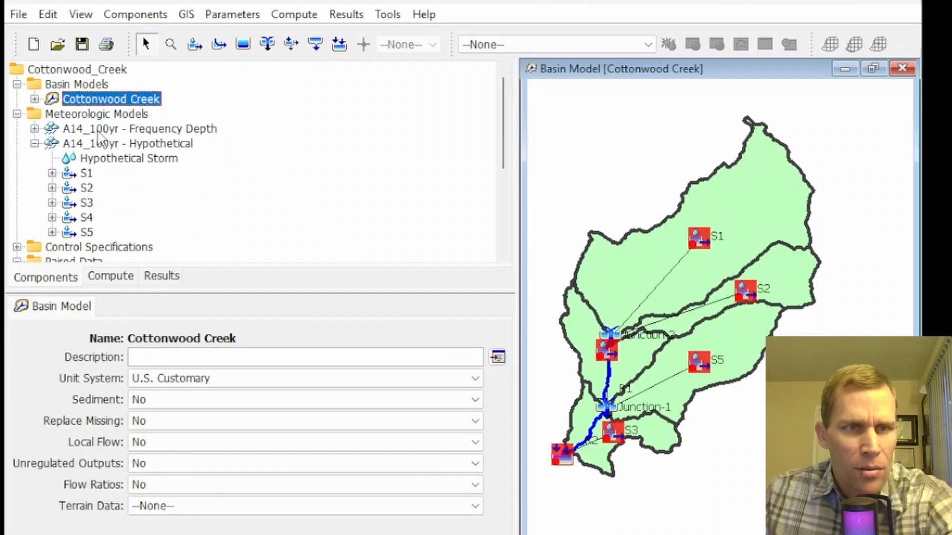
left_click(125, 160)
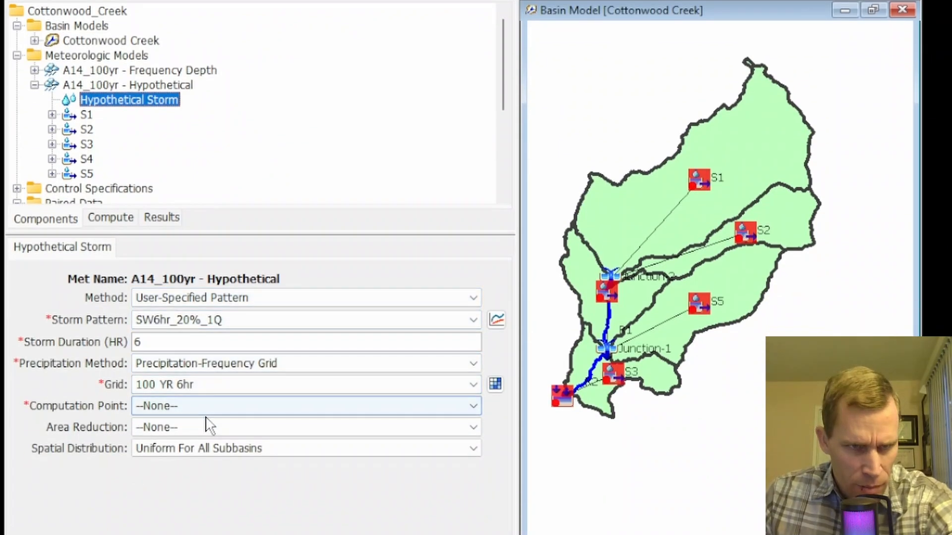
left_click(205, 410)
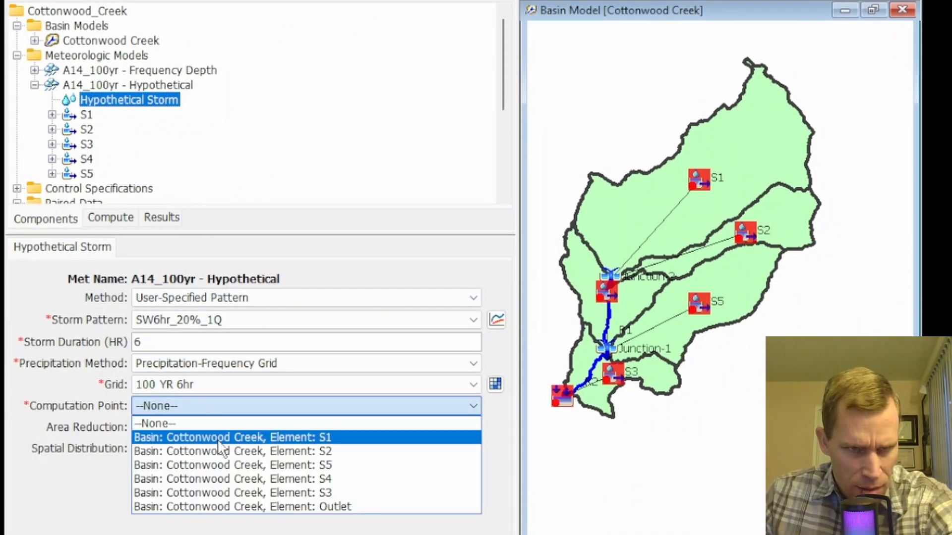
left_click(324, 506)
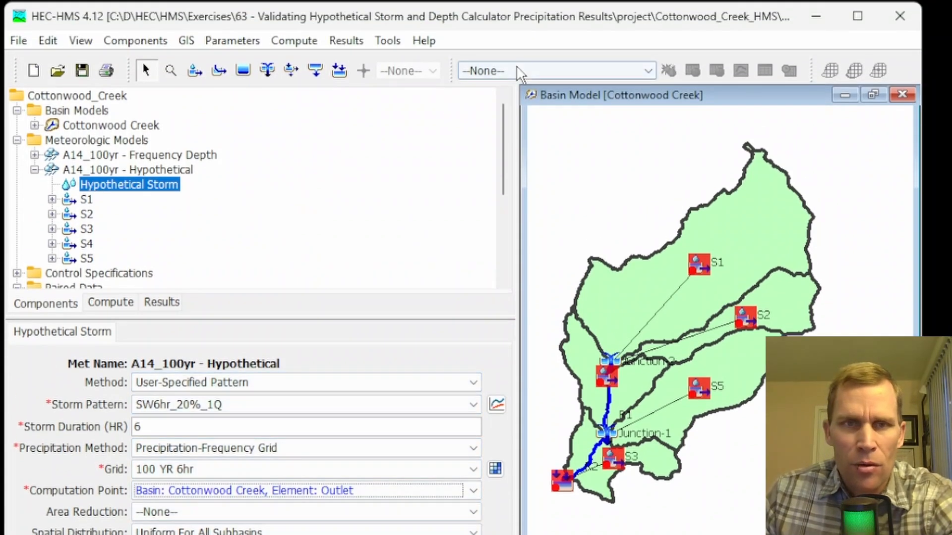
- Select the Depth-Area: 100YR Hypothetical Storm analysis and compute it
left_click(519, 74)
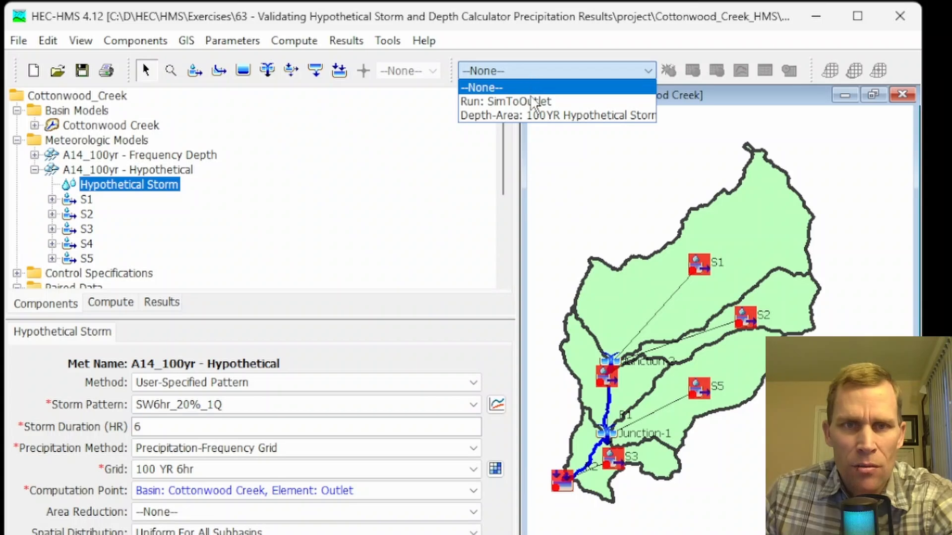
left_click(549, 117)
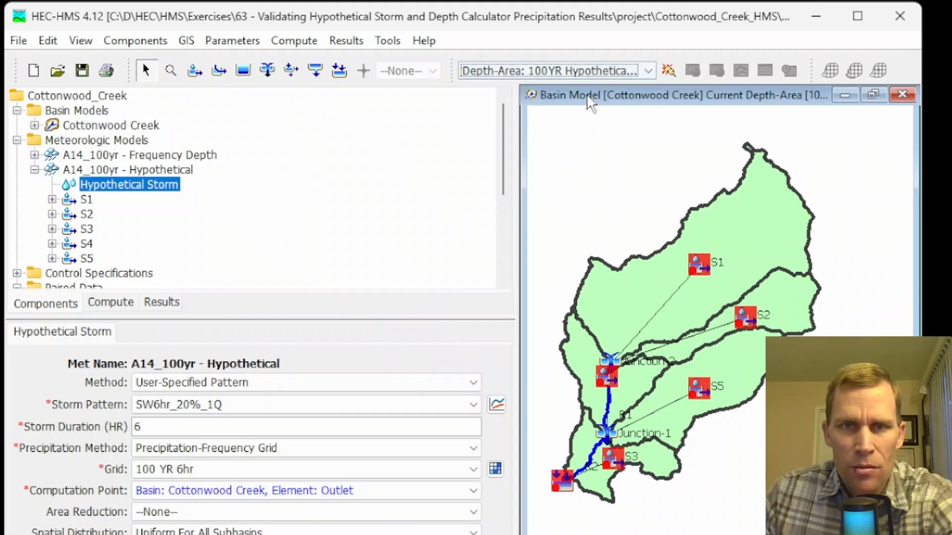
left_click(667, 70)
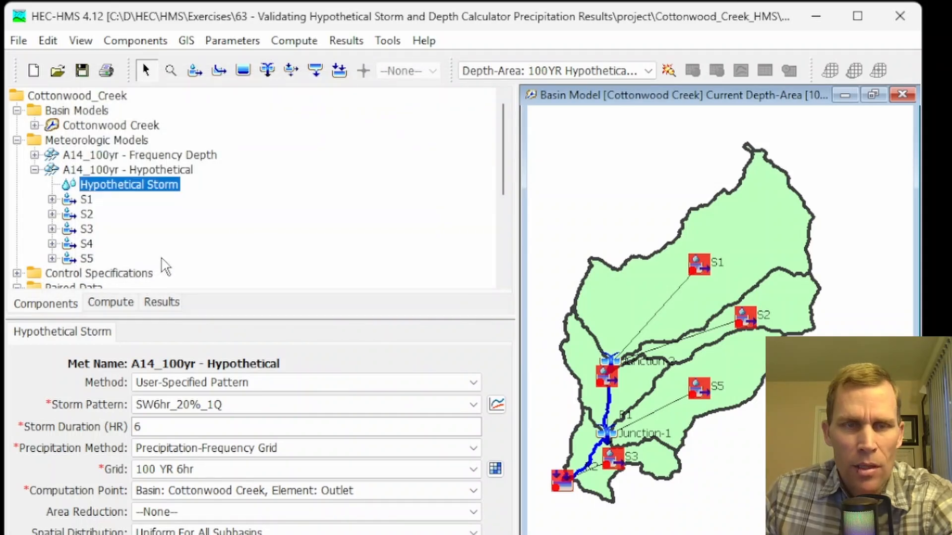
- Open the summary results table for subbasin S1 in the 100YR Hypothetical Storm depth-area results
left_click(161, 303)
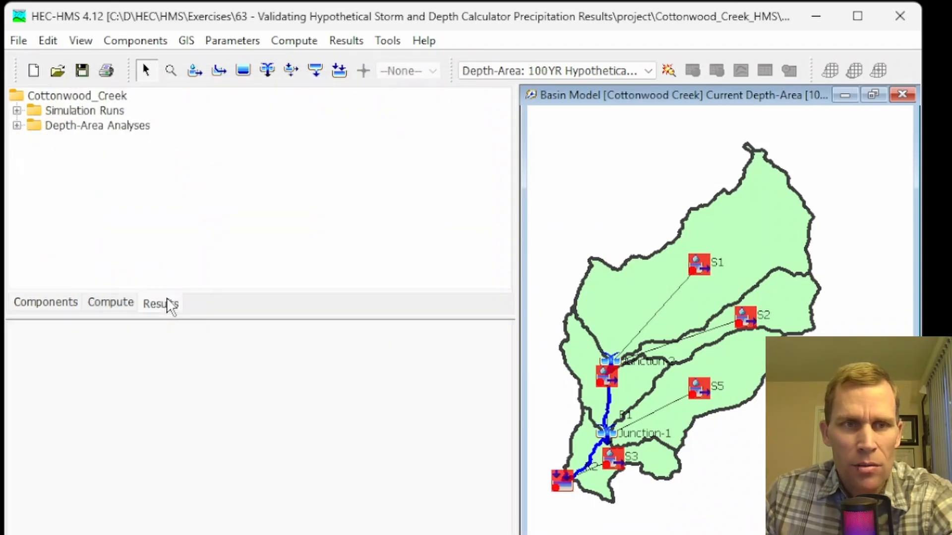
left_click(17, 125)
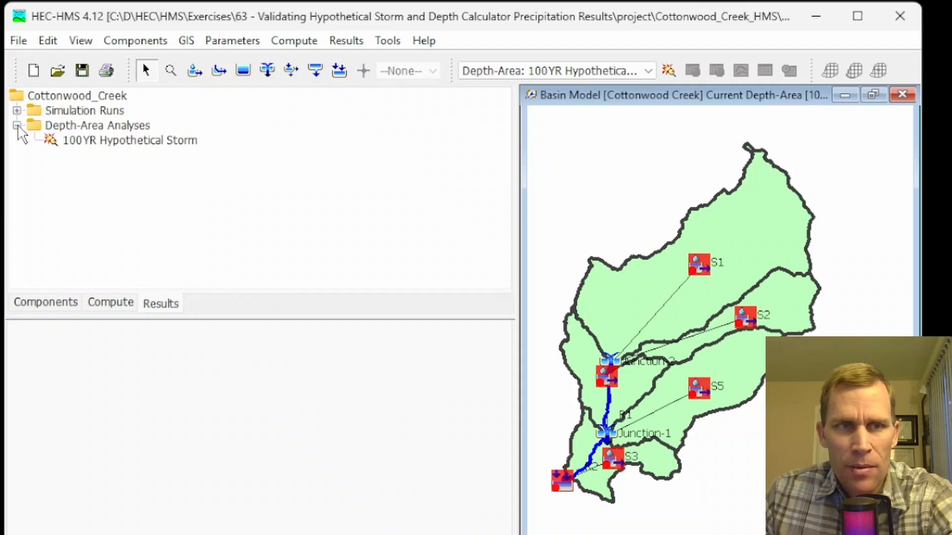
double_click(100, 143)
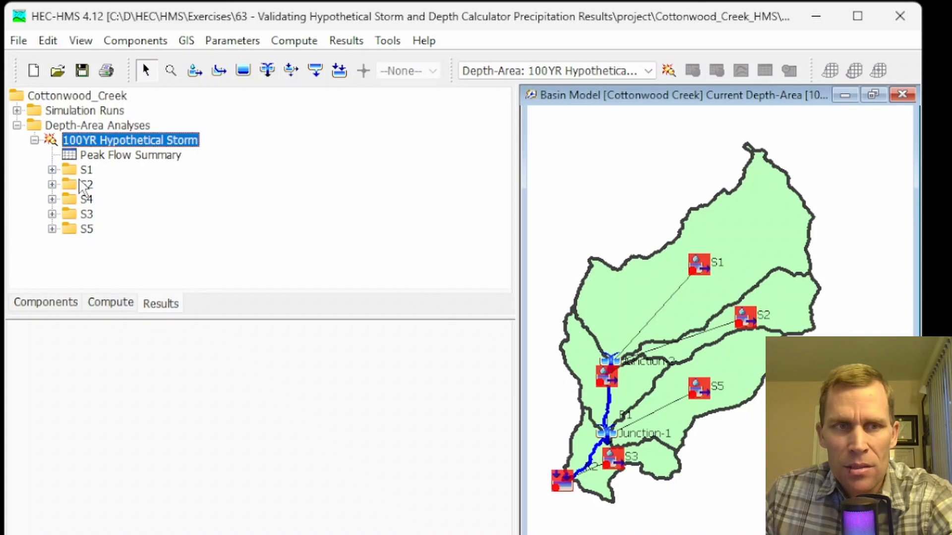
left_click(81, 170)
left_click(51, 170)
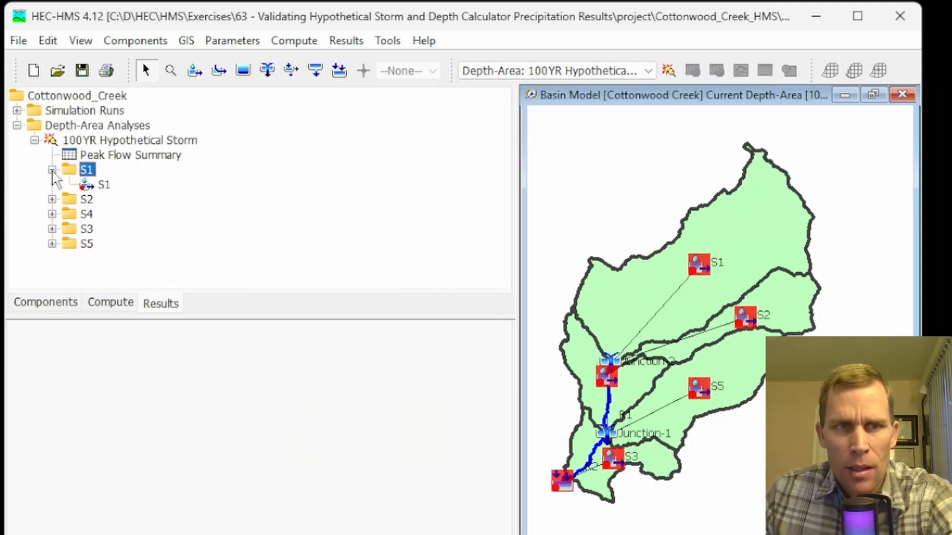
double_click(103, 185)
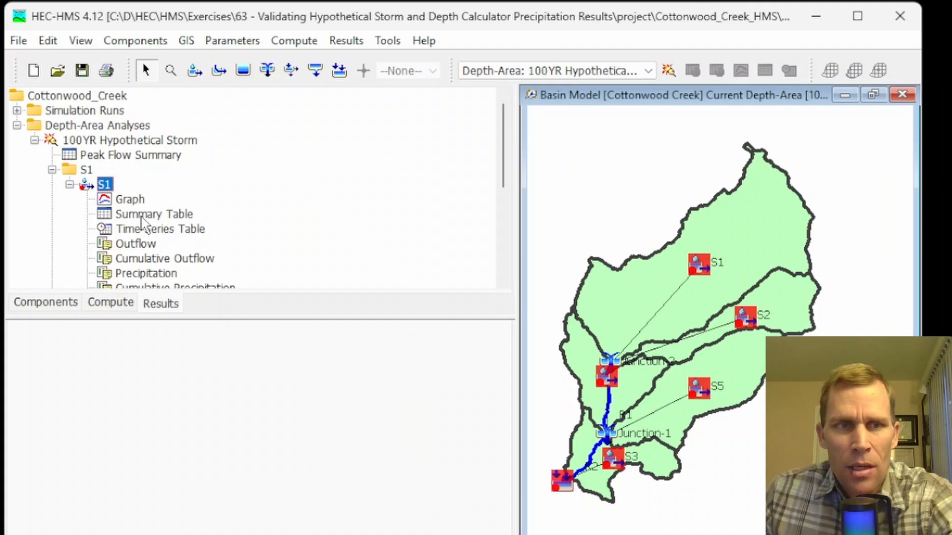
left_click(141, 215)
left_click_drag(227, 14, 277, 74)
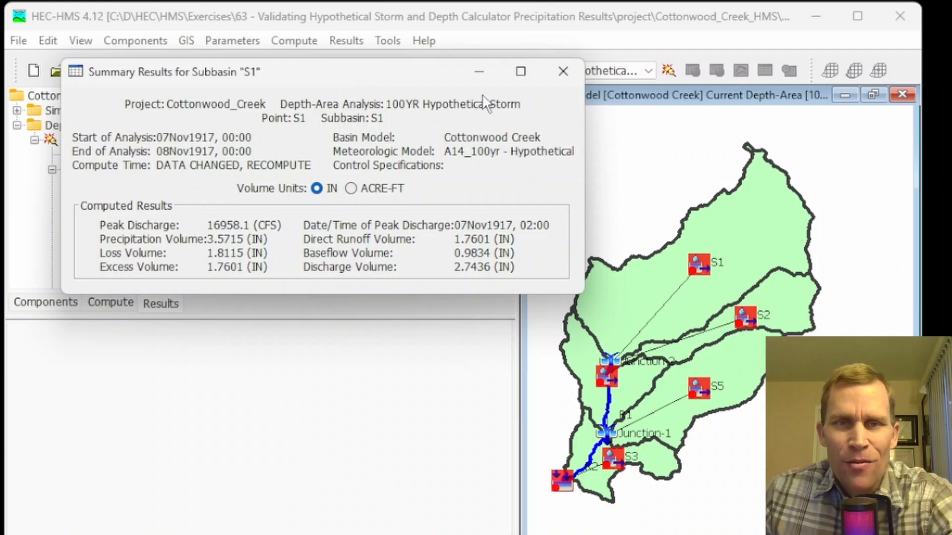
left_click(563, 72)
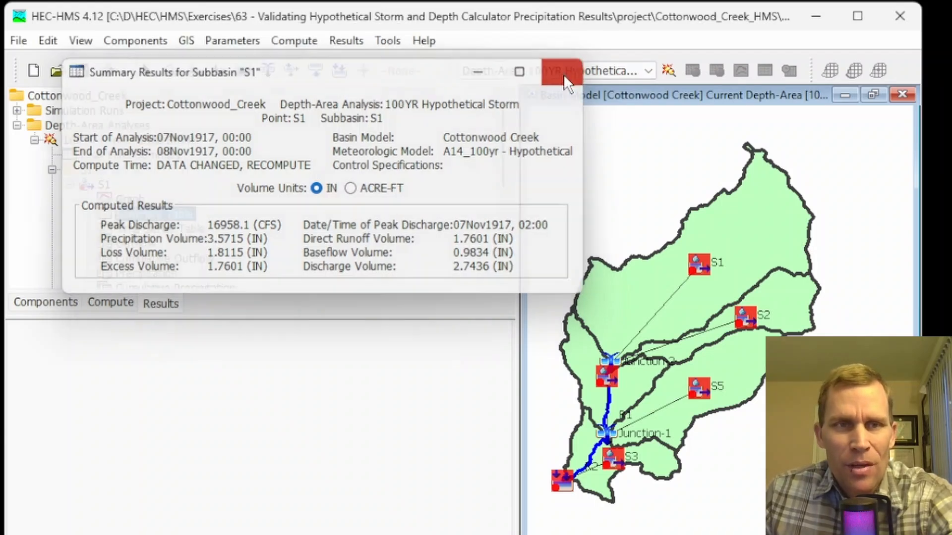
- Open the summary results table for subbasin S2 in the same depth-area results
left_click(52, 170)
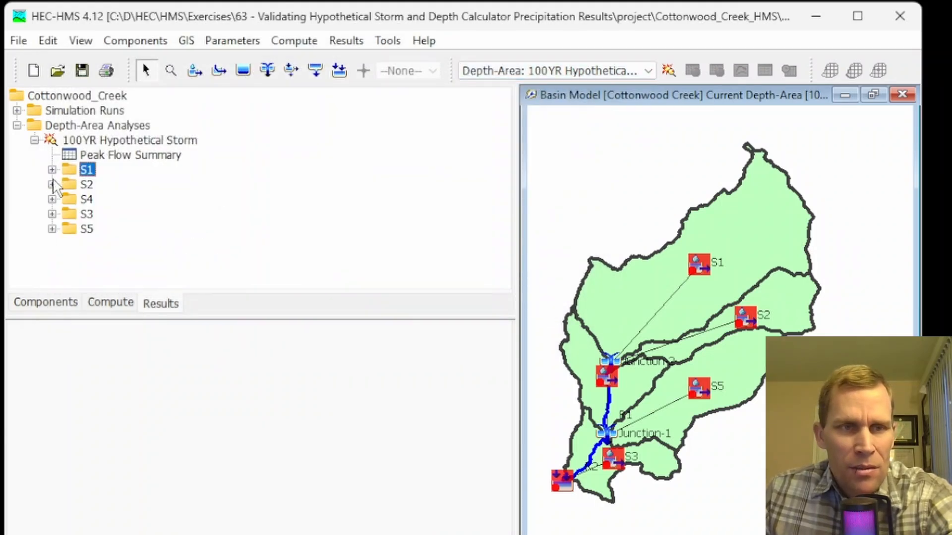
left_click(52, 184)
double_click(94, 200)
left_click(119, 229)
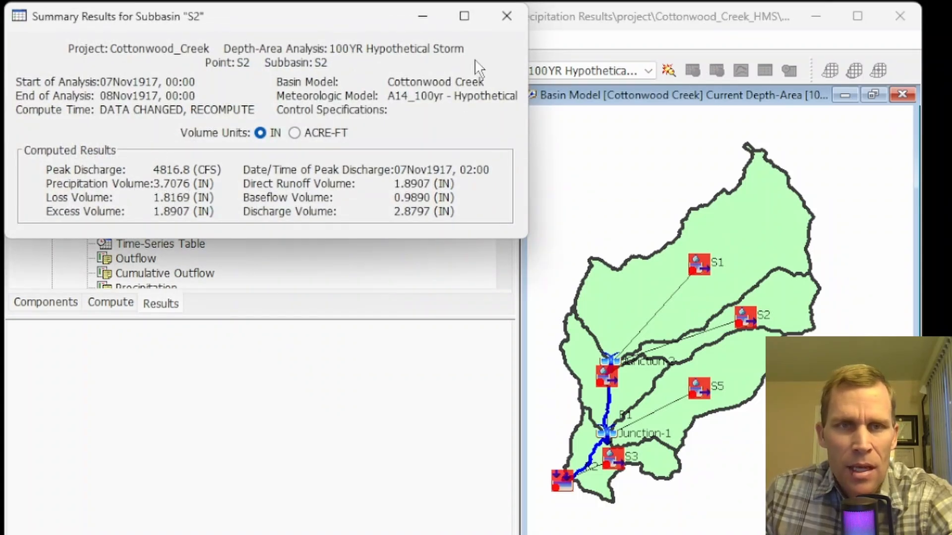
left_click(503, 19)
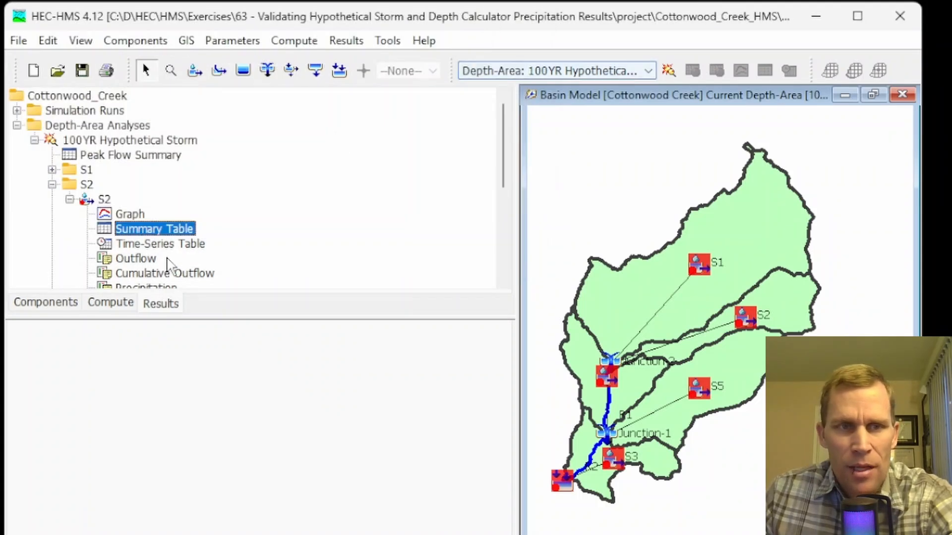
left_click(52, 185)
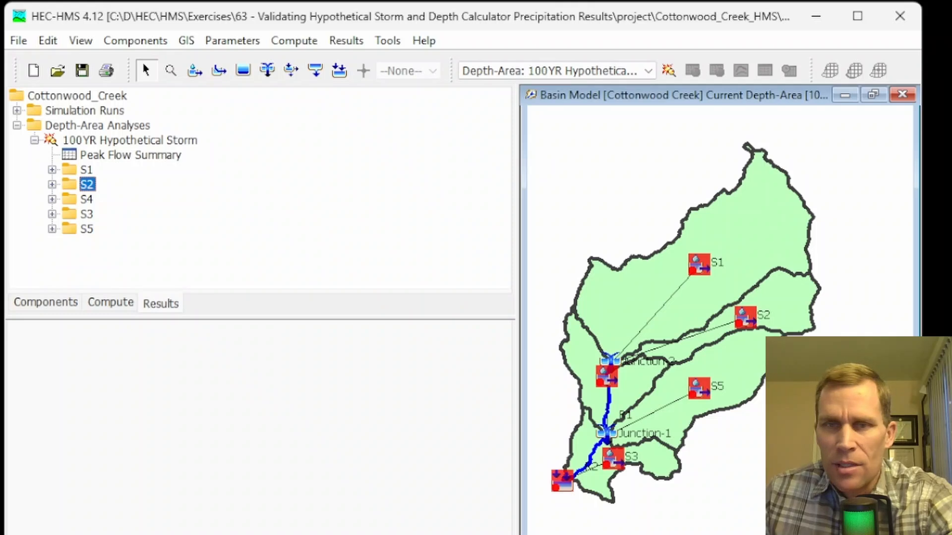
- Switch to Excel and compare the QGIS, Precipitation Frequency Calculator and Hypothetical Storm columns in results.xlsx
left_click(412, 534)
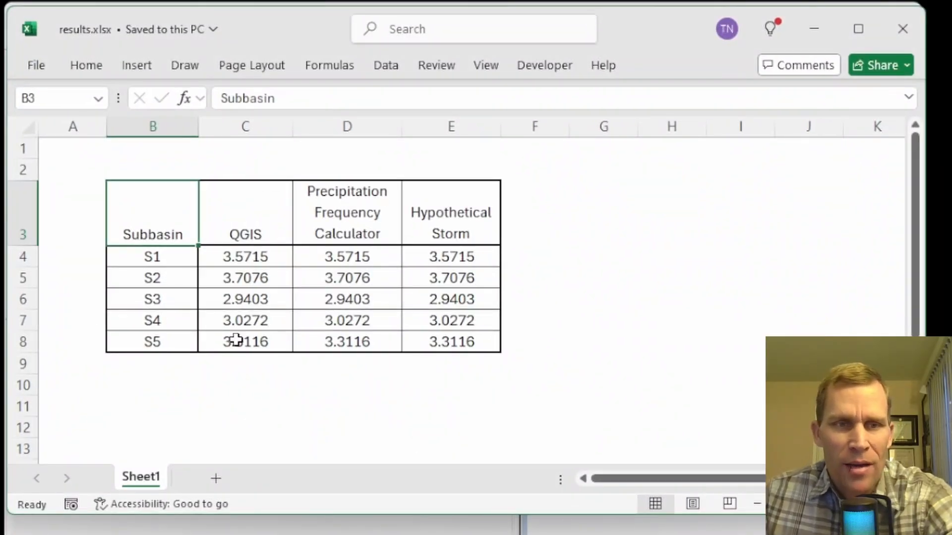
left_click_drag(233, 260, 236, 344)
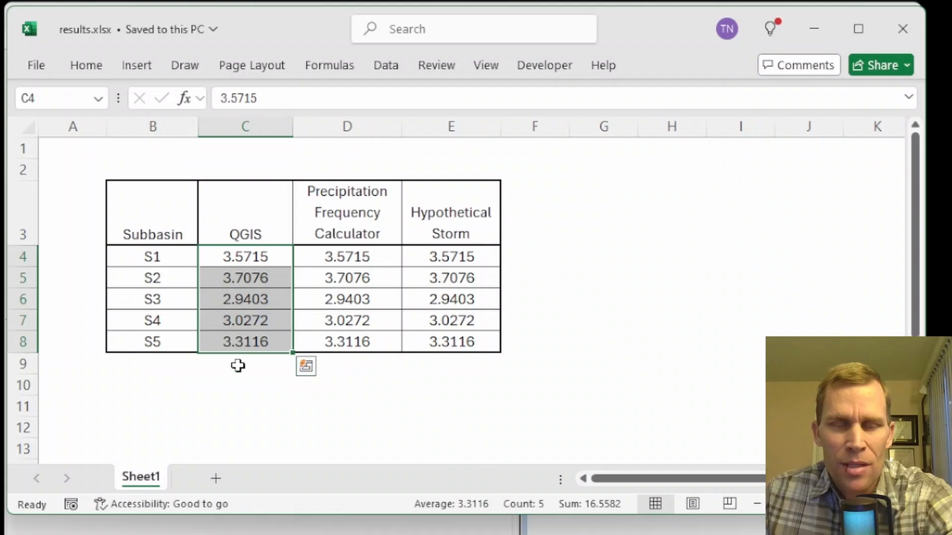
left_click(242, 383)
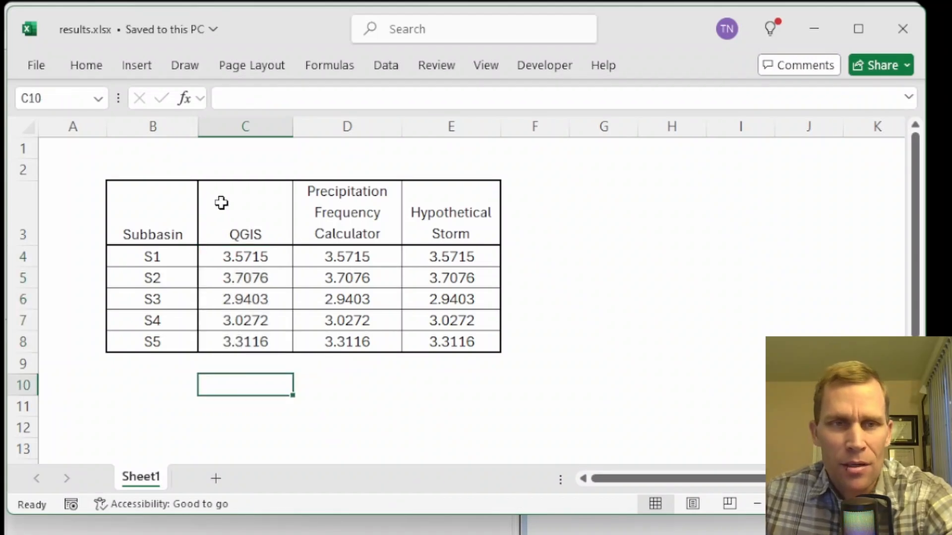
left_click_drag(221, 202, 251, 343)
left_click(142, 204)
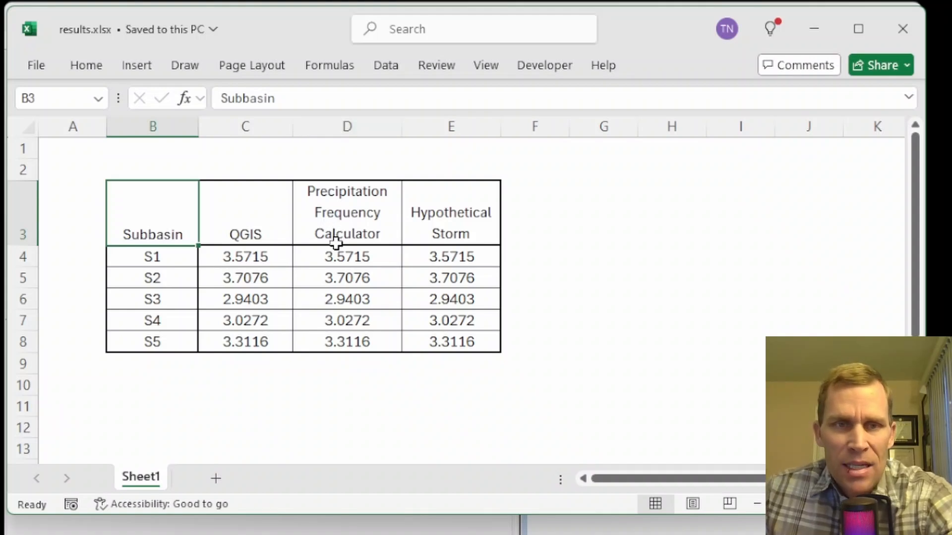
left_click_drag(342, 187, 349, 355)
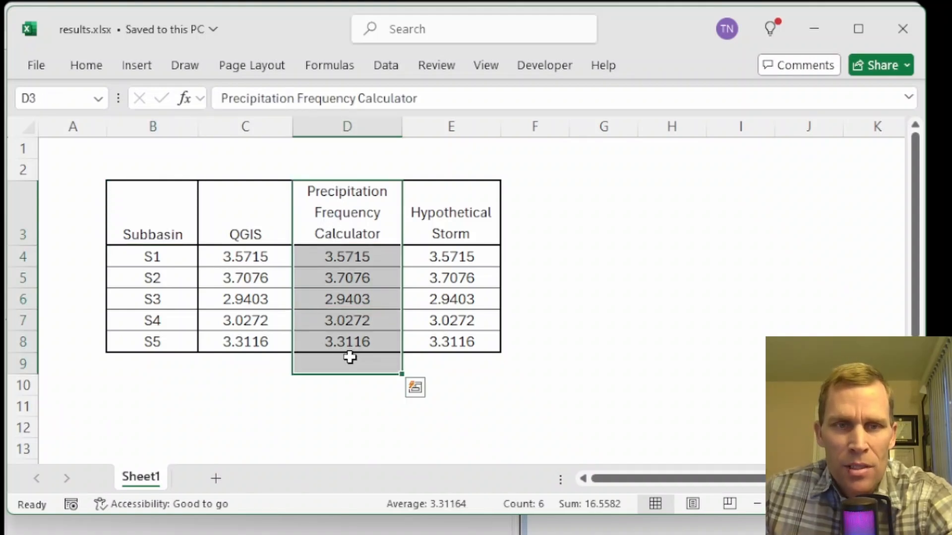
left_click_drag(450, 183, 454, 343)
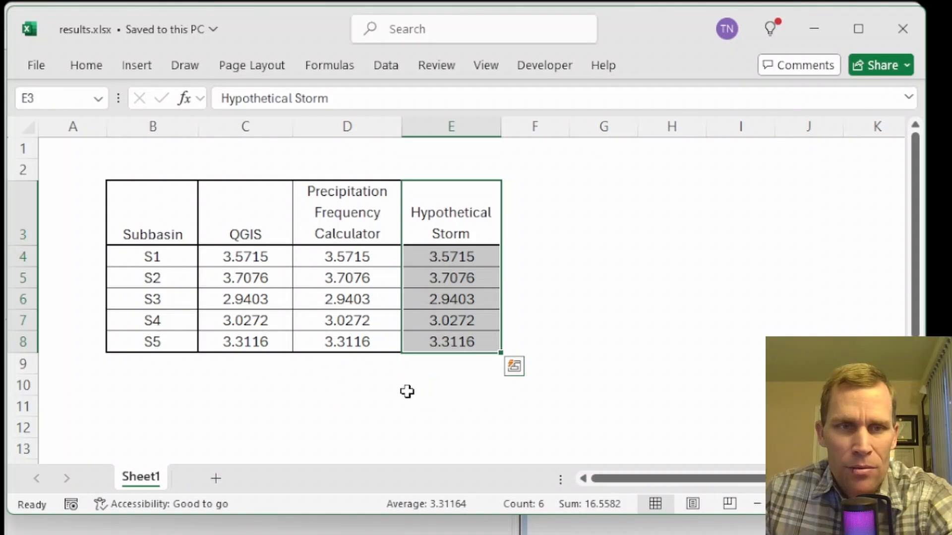
left_click(360, 412)
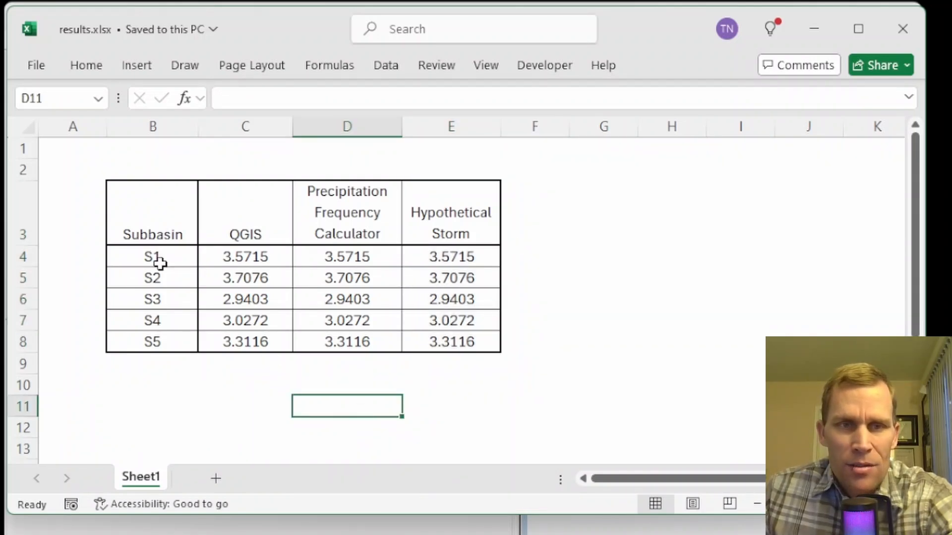
left_click(131, 211)
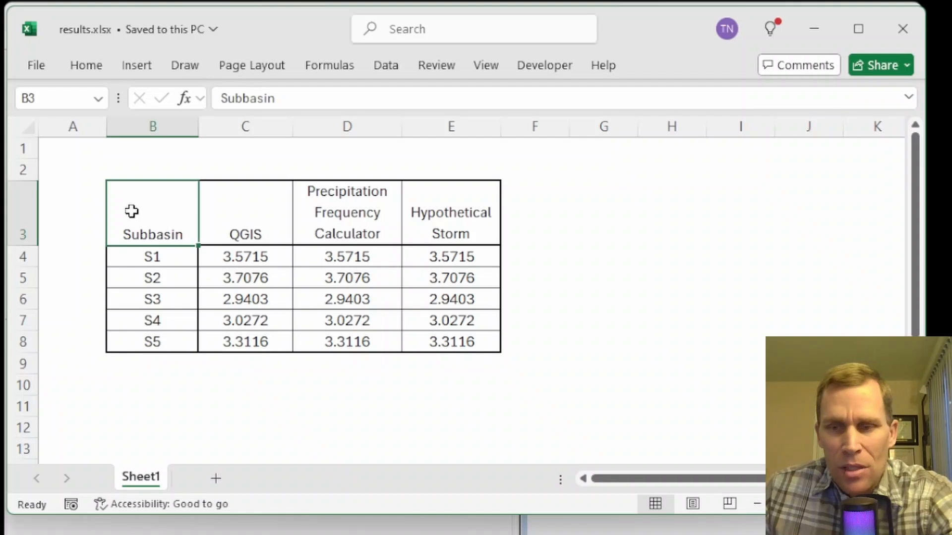